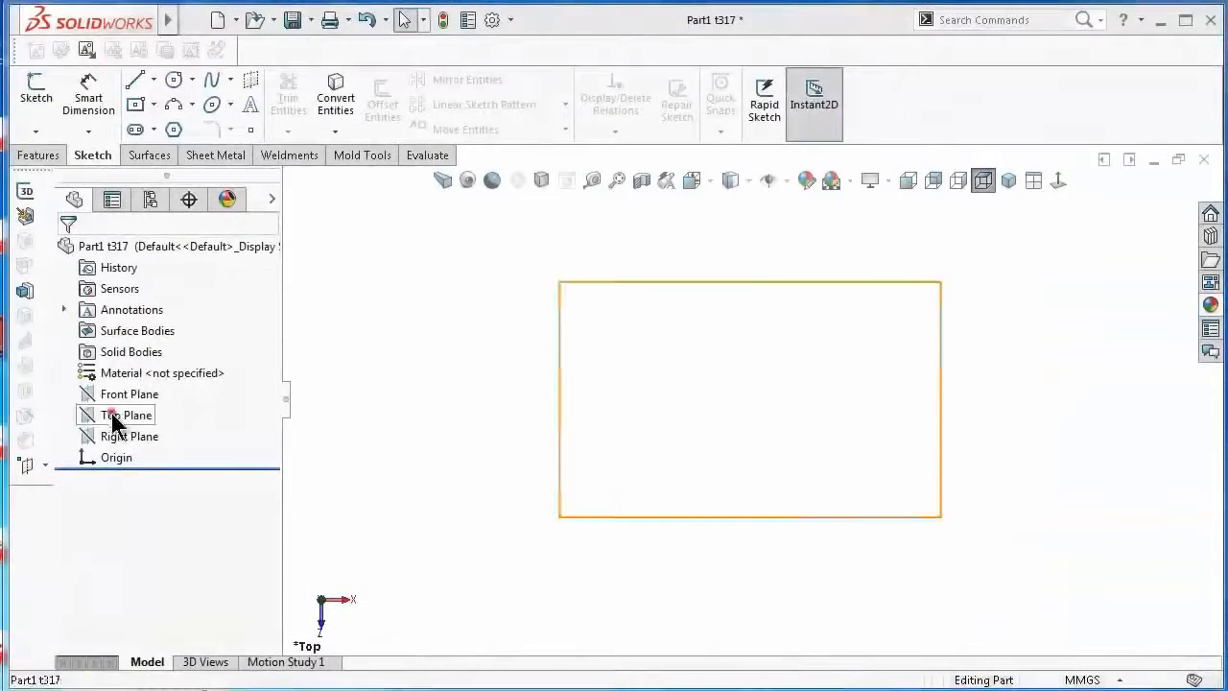
Sketch a circle centred on the origin on the Top Plane and dimension its diameter to 16.65 mm
click(112, 415)
click(36, 91)
click(173, 82)
click(751, 399)
click(535, 288)
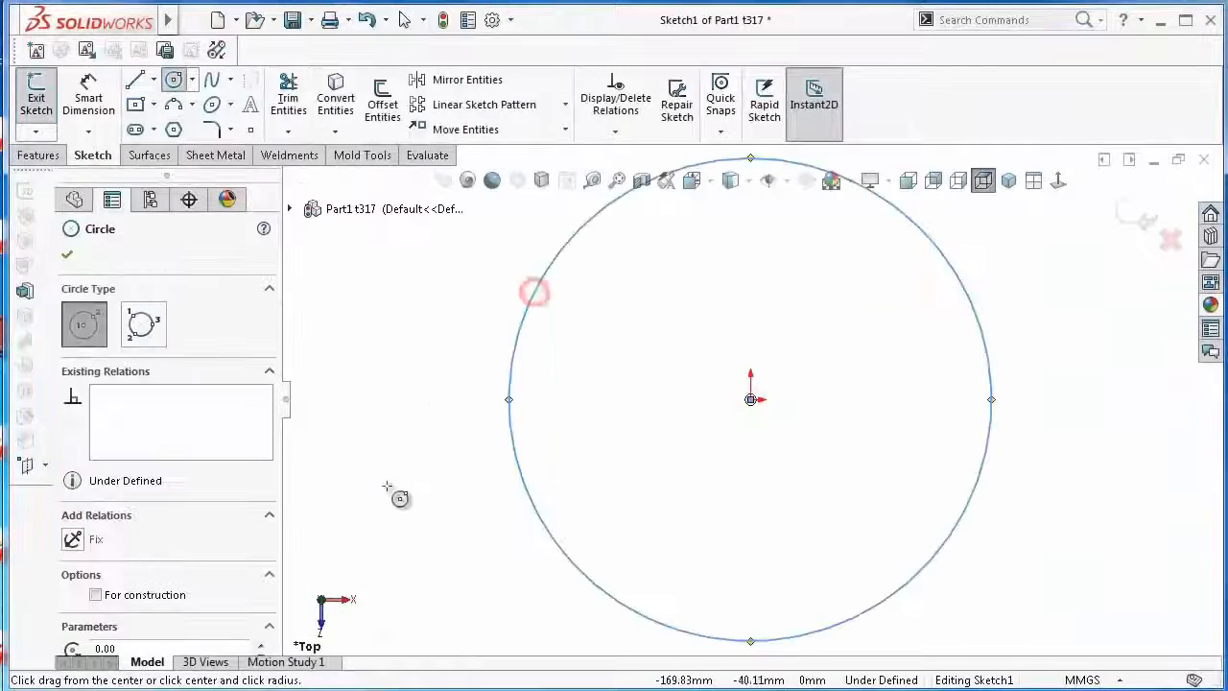
click(509, 356)
click(480, 364)
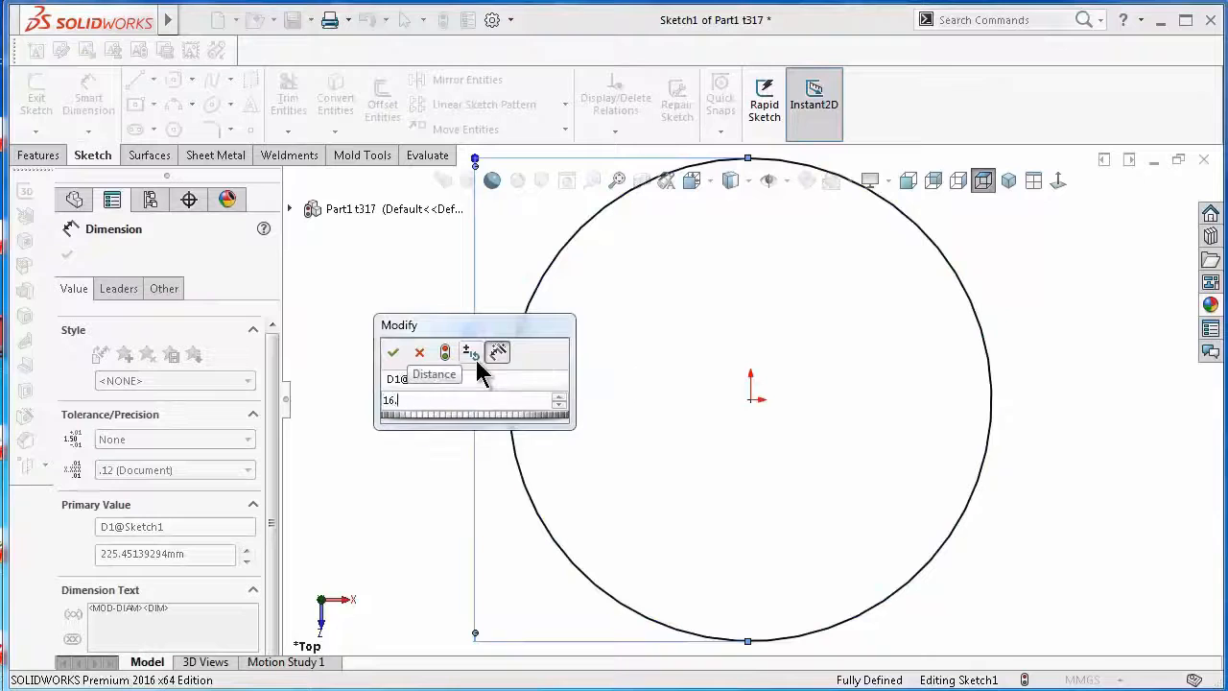
key(Return)
Offset the circle inward by 1.65 mm with Offset Entities
click(382, 106)
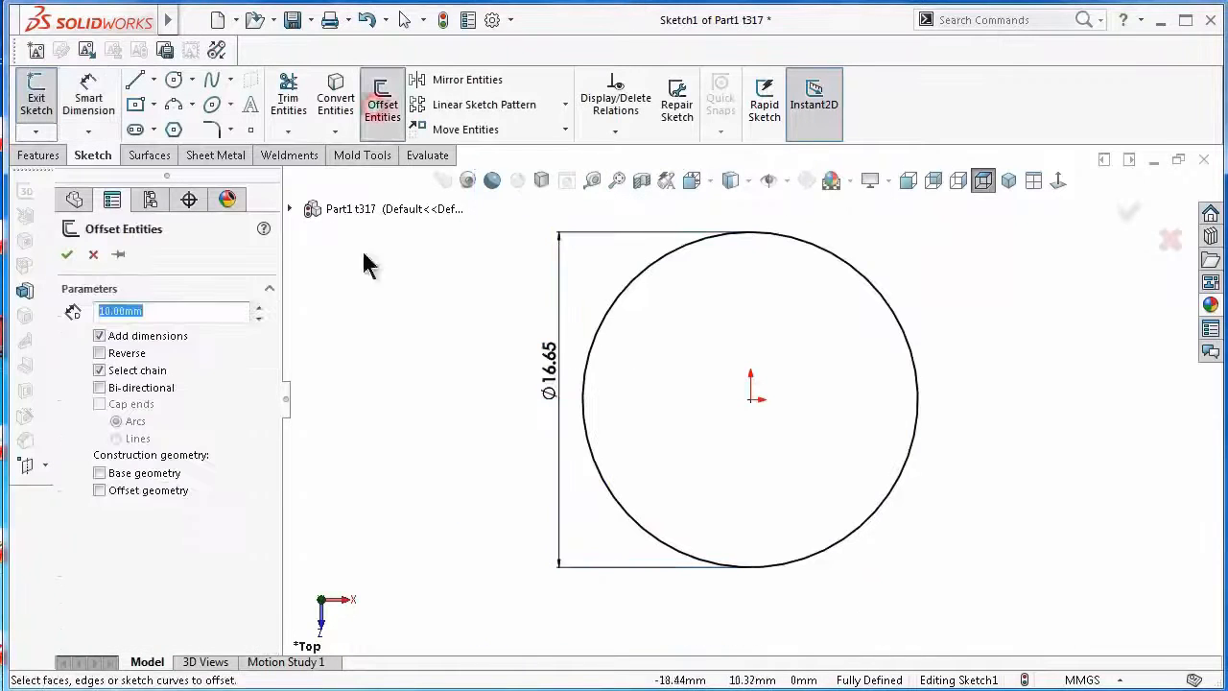
text(1.65)
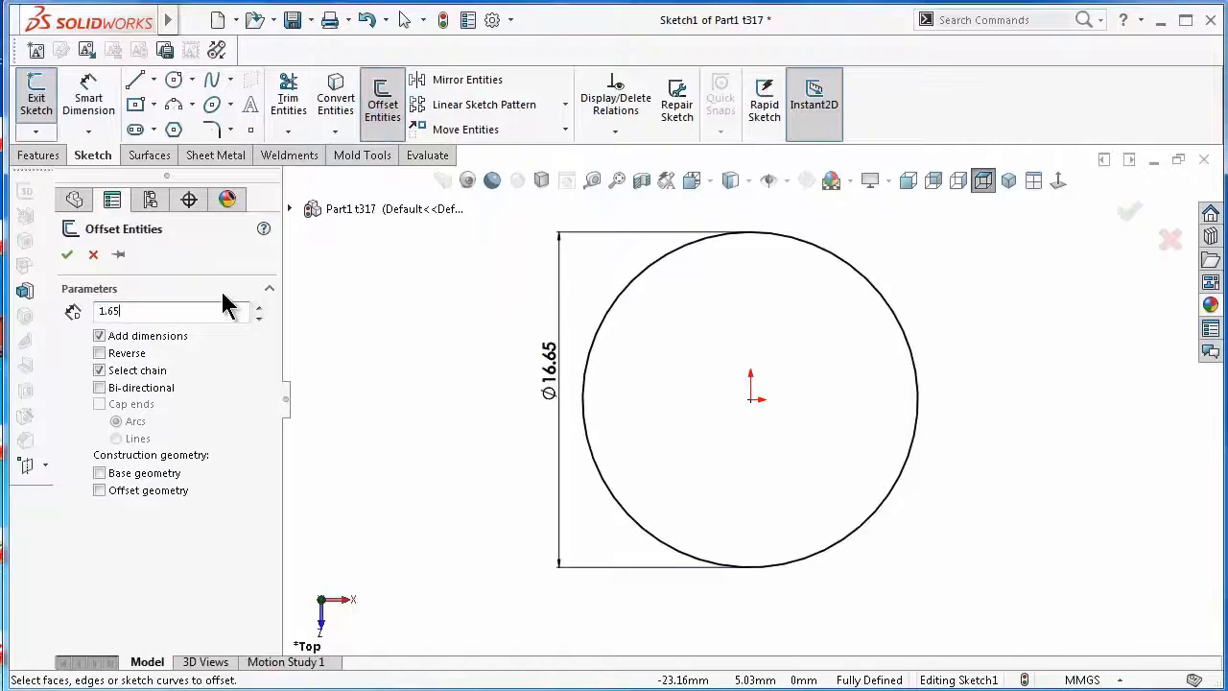
key(Return)
click(682, 253)
click(99, 352)
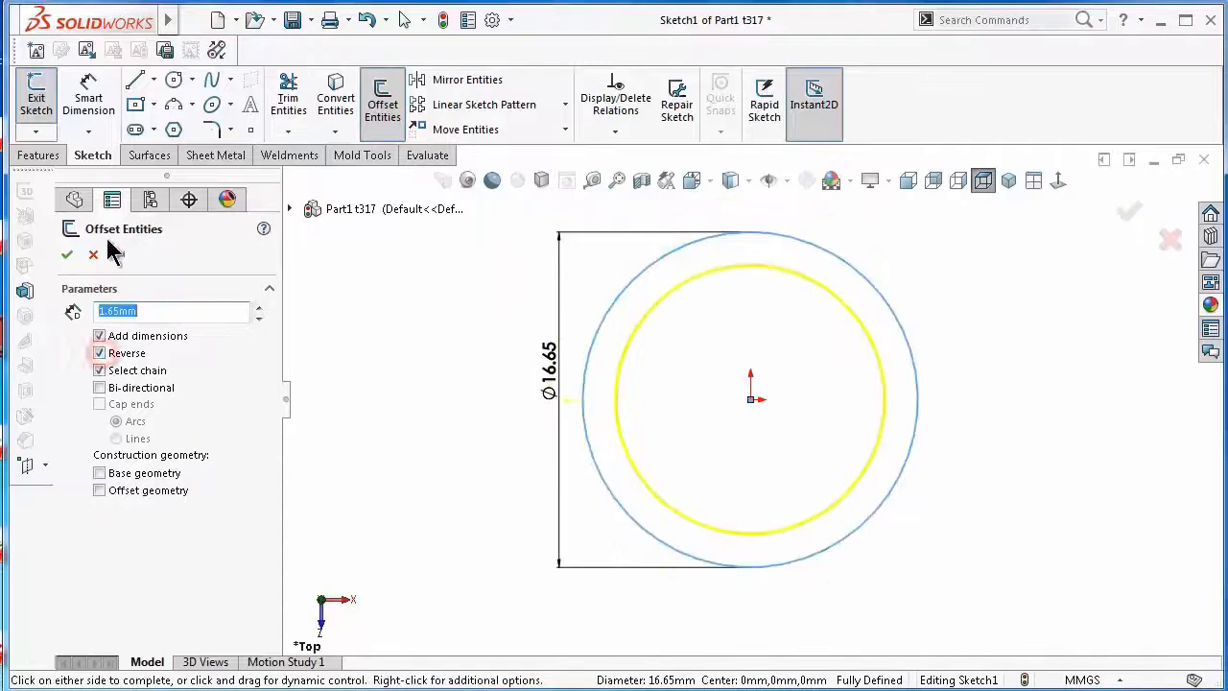
click(66, 254)
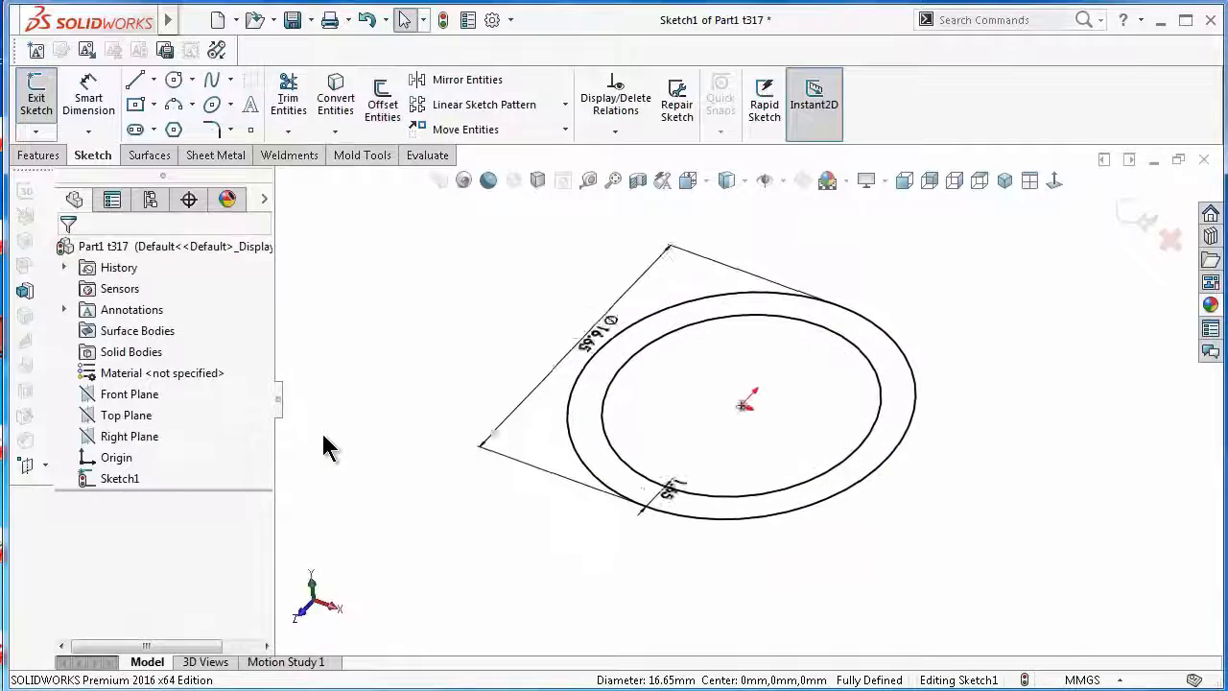
Extrude the ring profile into a solid 3 mm high
click(38, 154)
click(44, 101)
text(3)
key(Return)
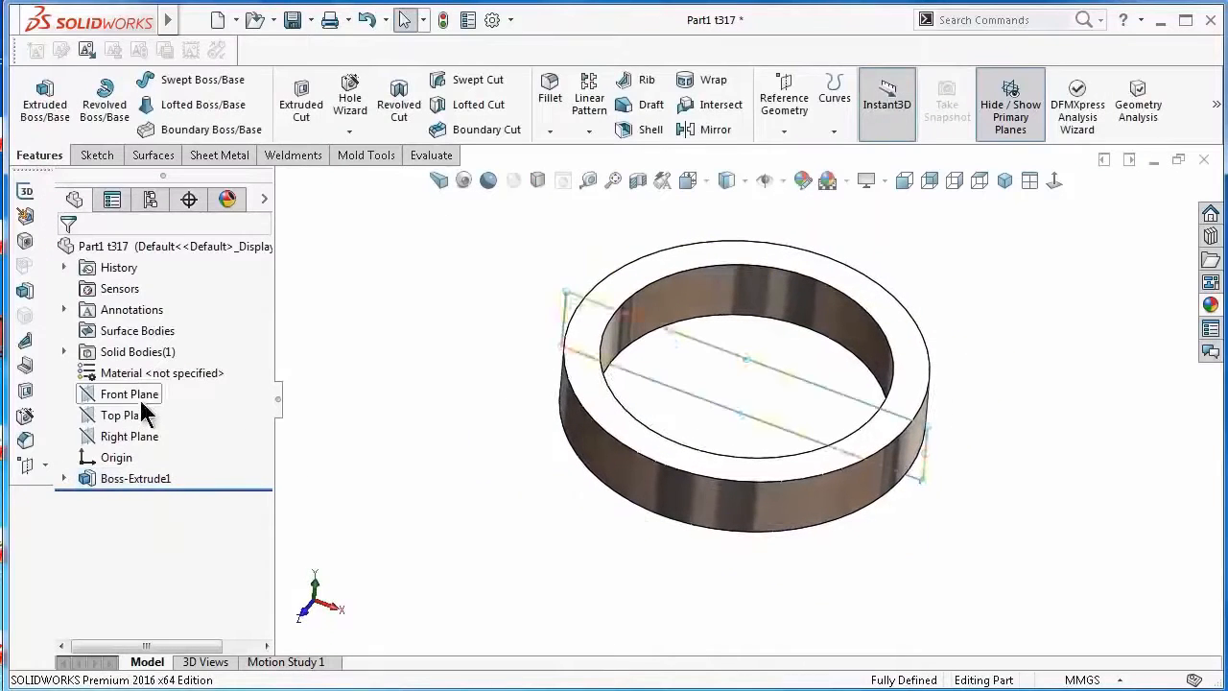
Start a sketch on the Front Plane and draw a construction circle centred near the ring's outer wall on the +X side
click(130, 393)
click(321, 394)
click(1055, 179)
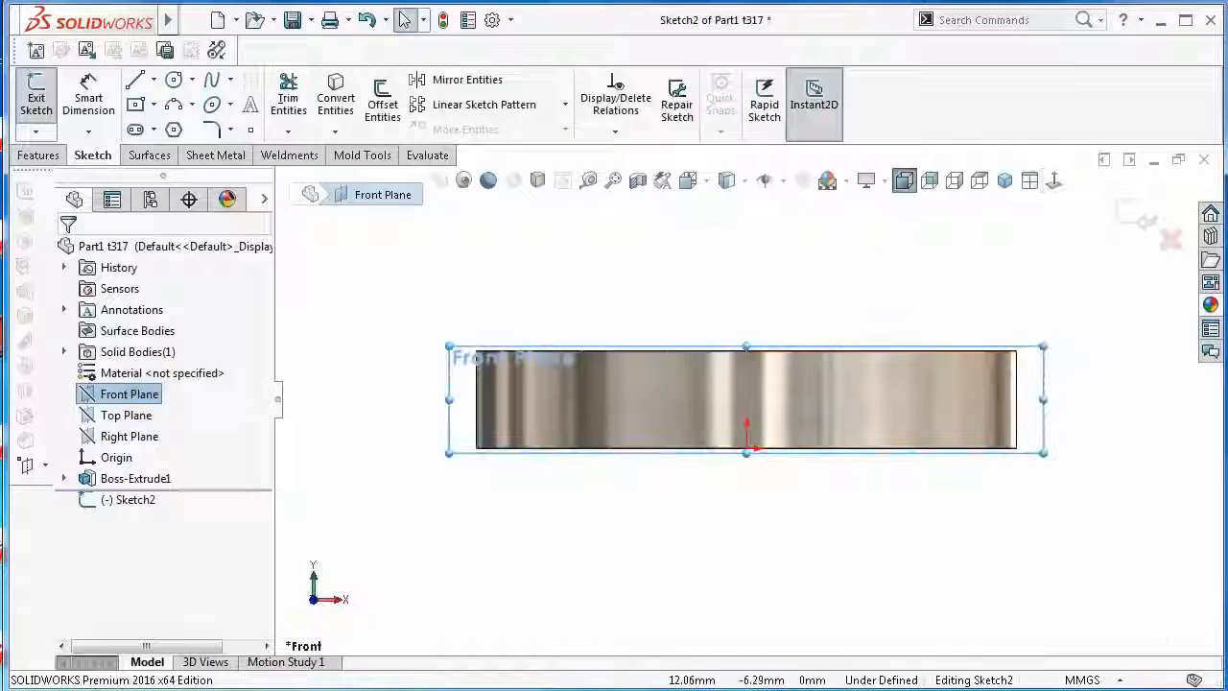
click(174, 80)
click(993, 393)
click(992, 314)
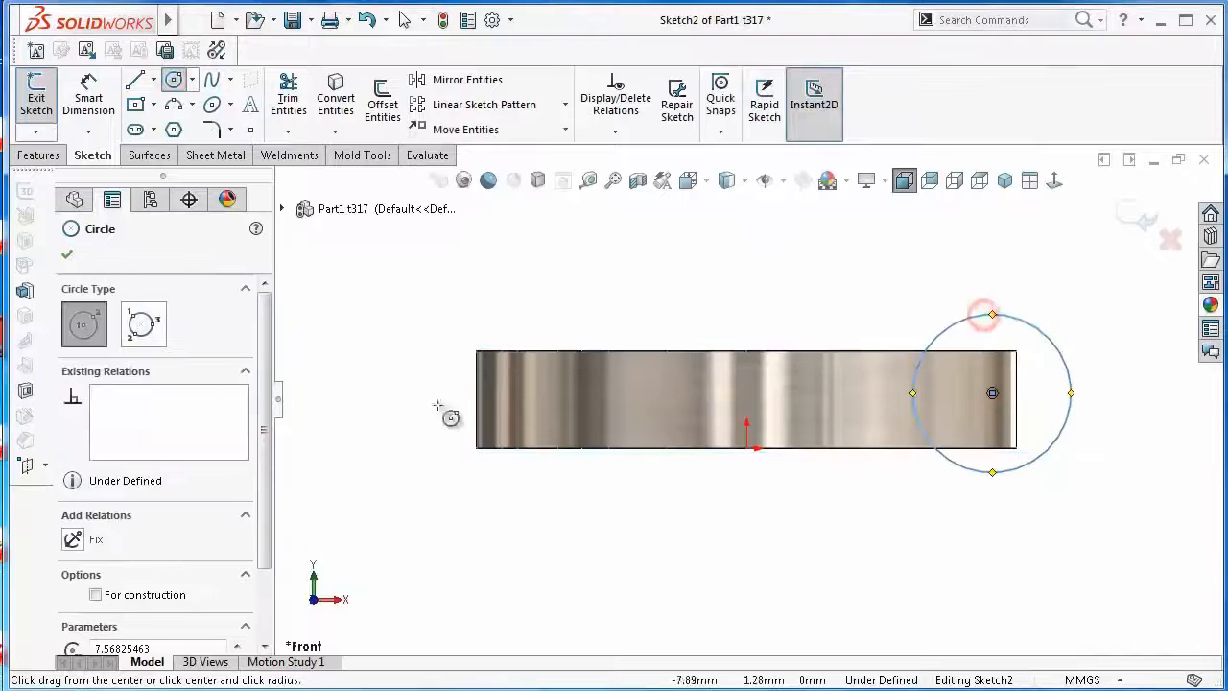
scroll(266, 479, down, 3)
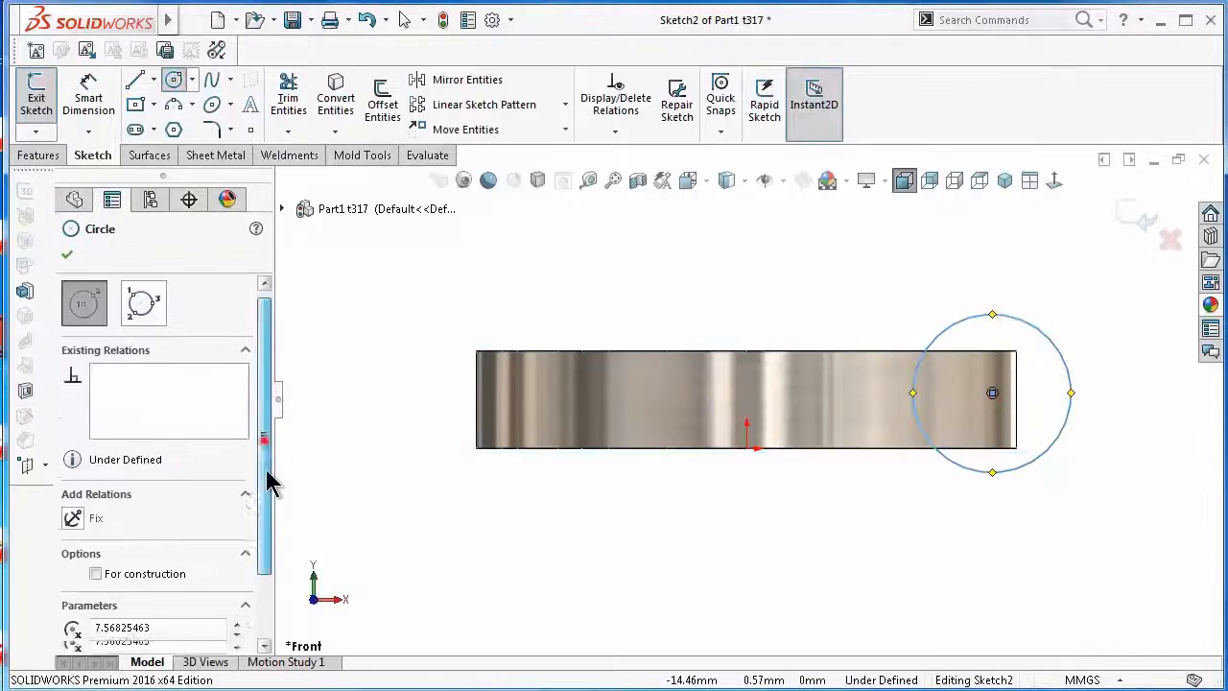
click(67, 254)
Dimension the construction circle's diameter to 3.95 mm
scroll(726, 406, up, 2)
click(955, 357)
click(1018, 314)
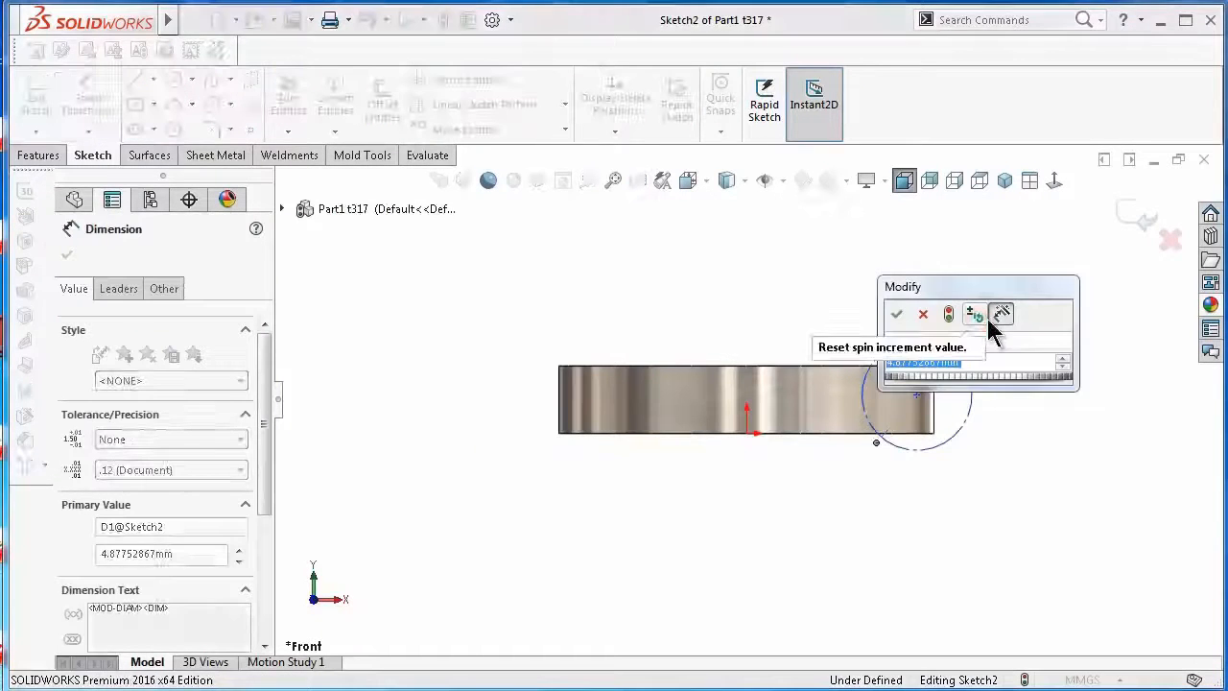
text(3.95)
key(Return)
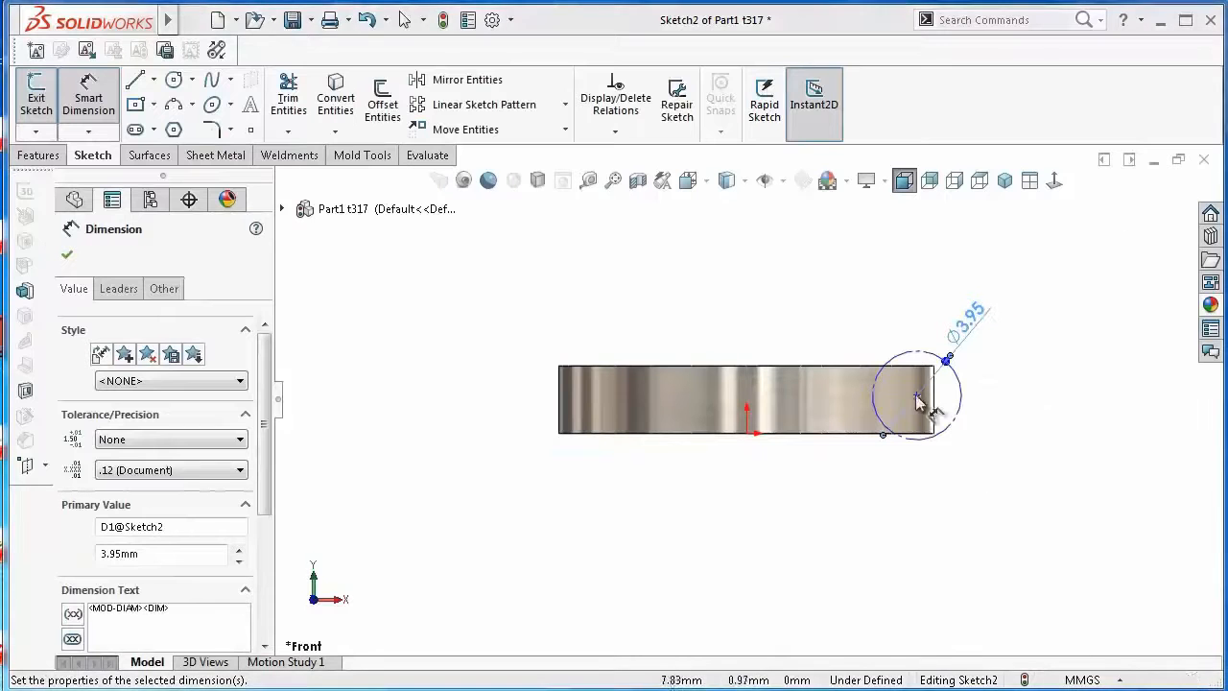
Dimension the height of the construction circle's centre above the ring's bottom edge to 2.50 mm
click(916, 393)
click(921, 443)
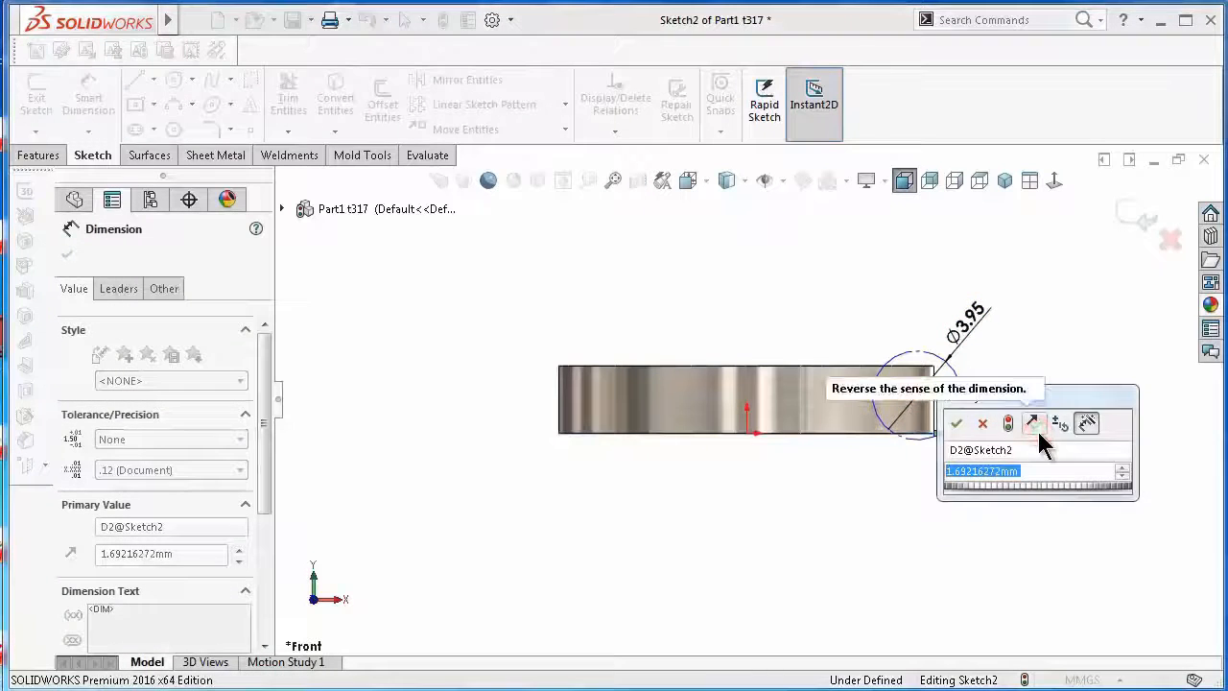
text(2)
key(Return)
click(1041, 430)
text(2)
key(Return)
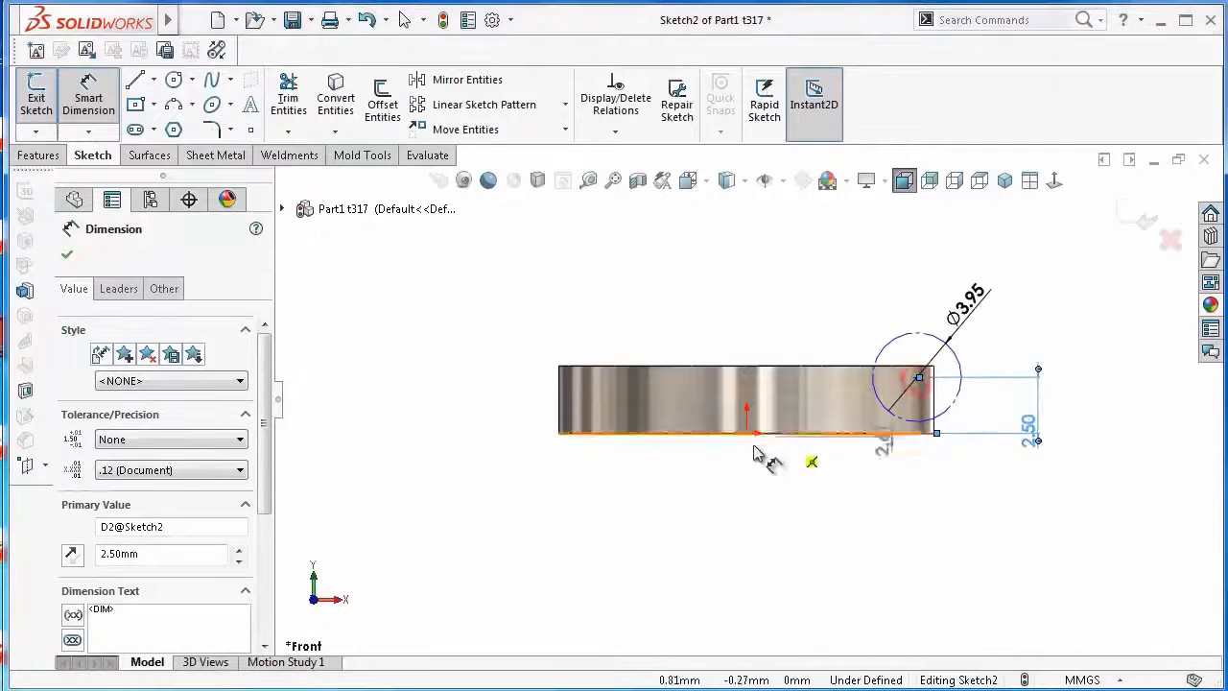
Dimension the horizontal distance from the origin to the construction circle's centre to 8 mm
click(403, 501)
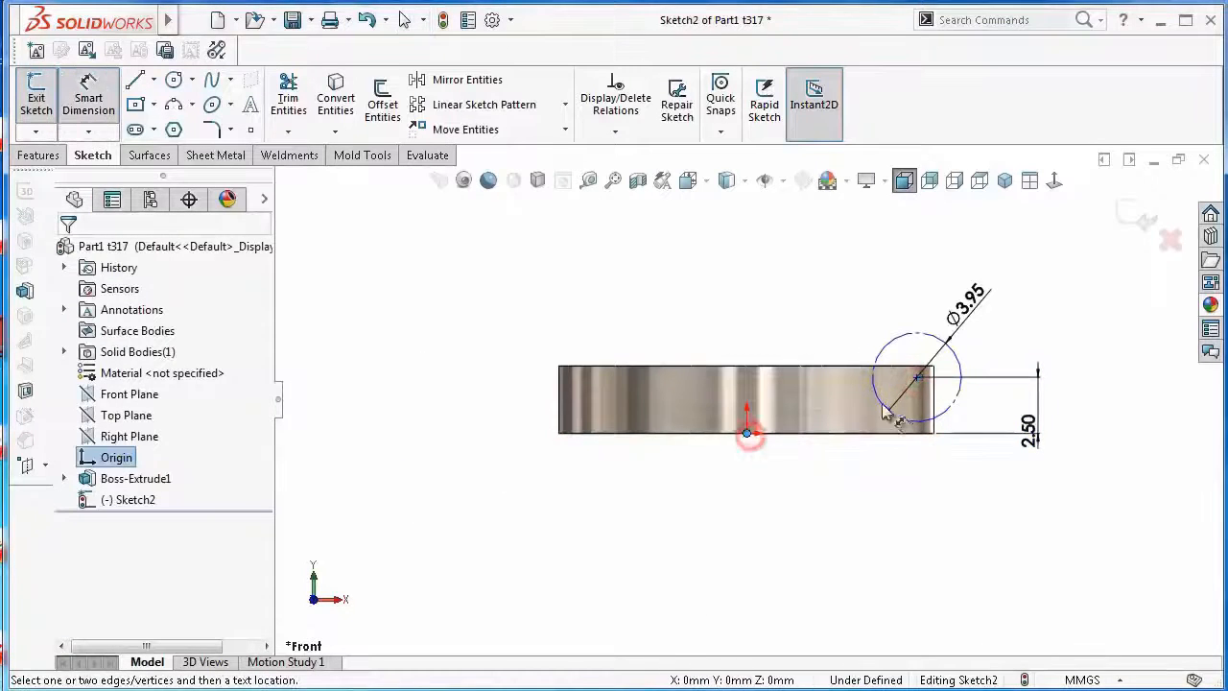
click(918, 377)
click(844, 253)
text(8.00mm)
key(Return)
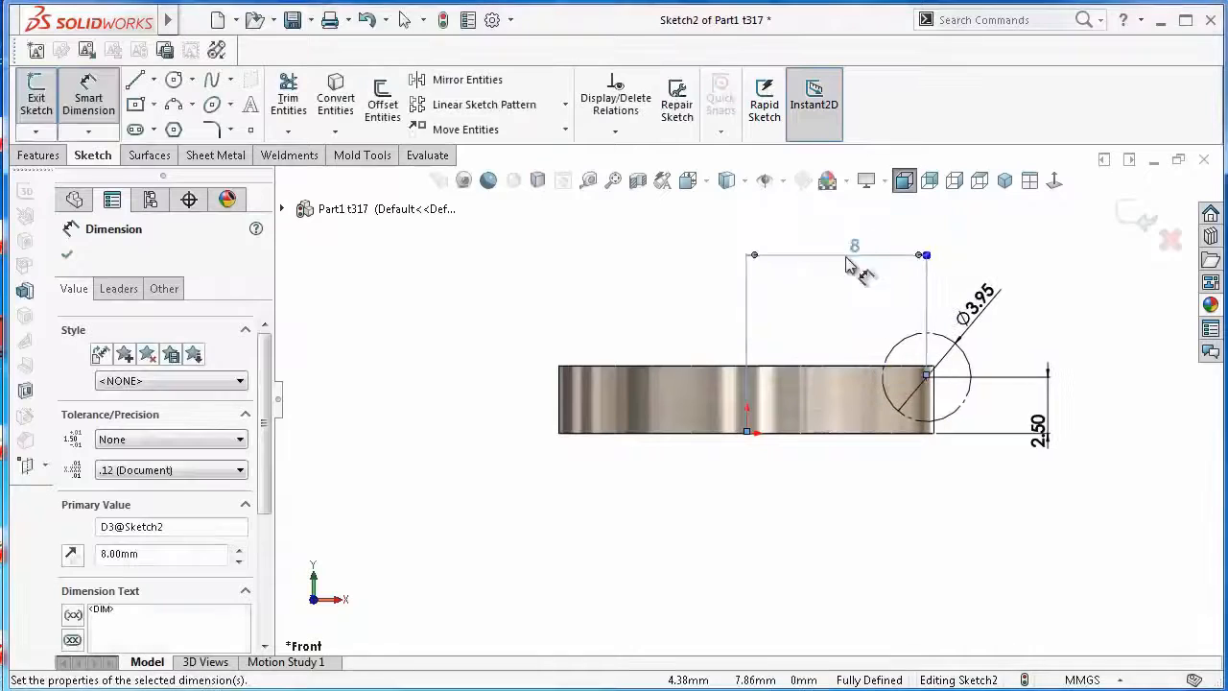
Trace the outer half of the construction circle with a three-point arc and close it with a vertical line through the centre
click(174, 105)
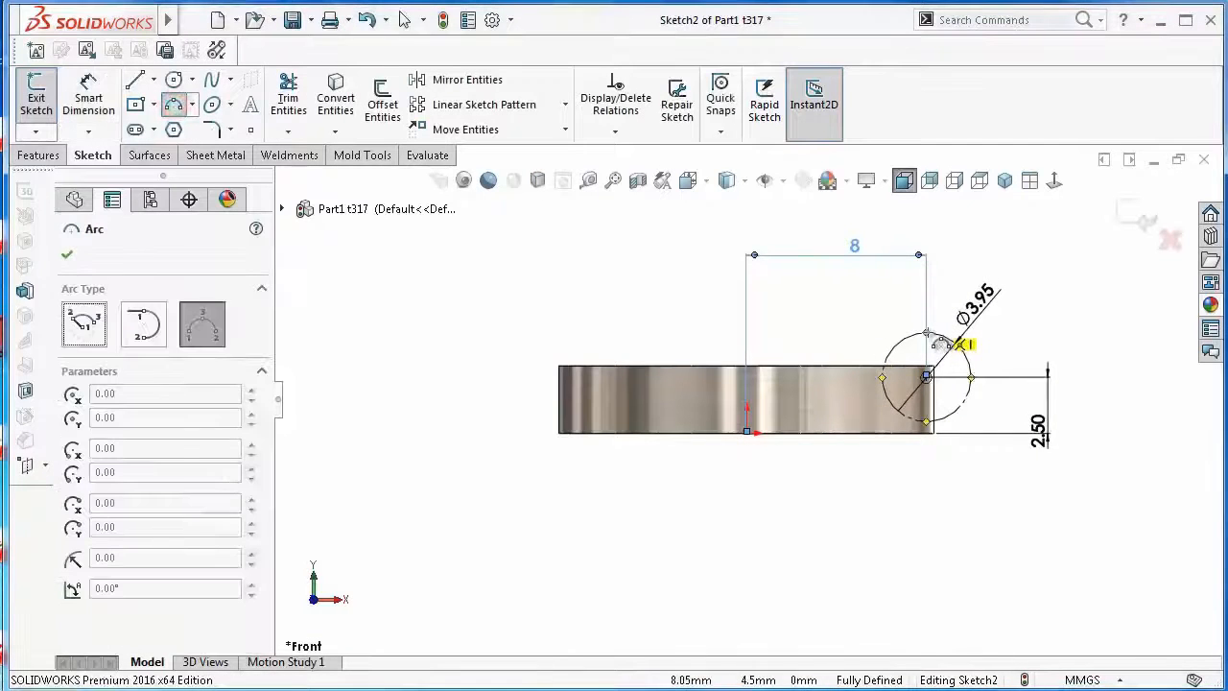
click(967, 380)
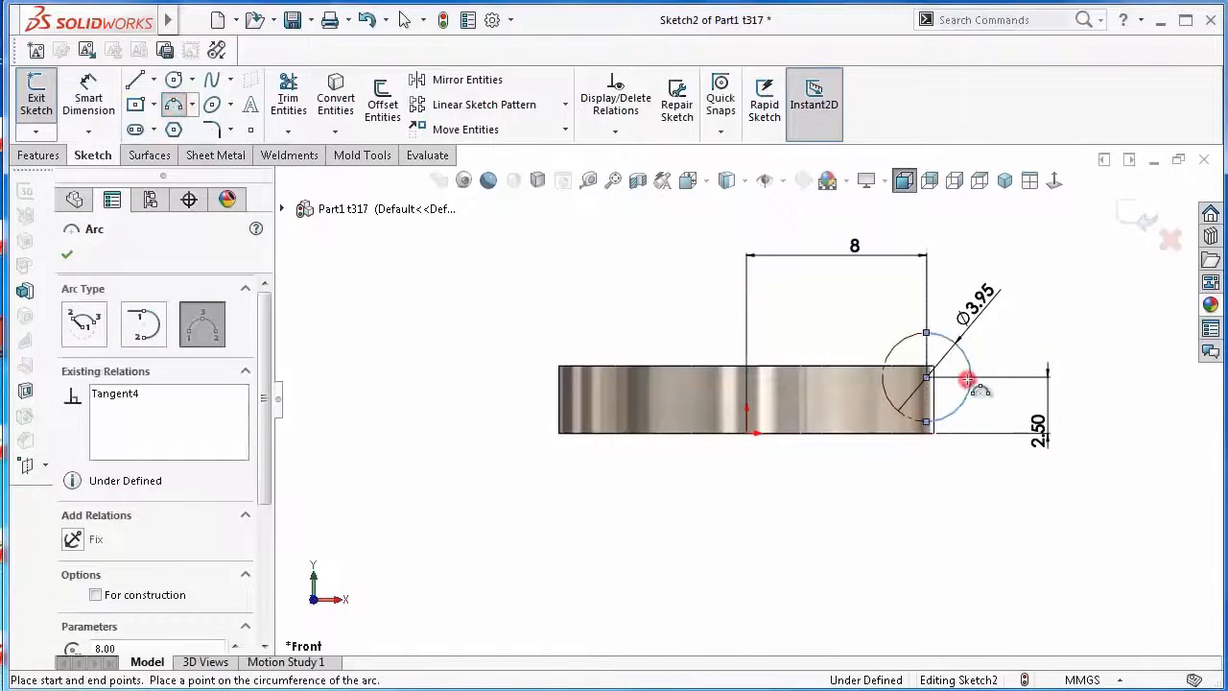
click(136, 79)
click(926, 334)
click(926, 421)
key(Escape)
scroll(939, 421, down, 3)
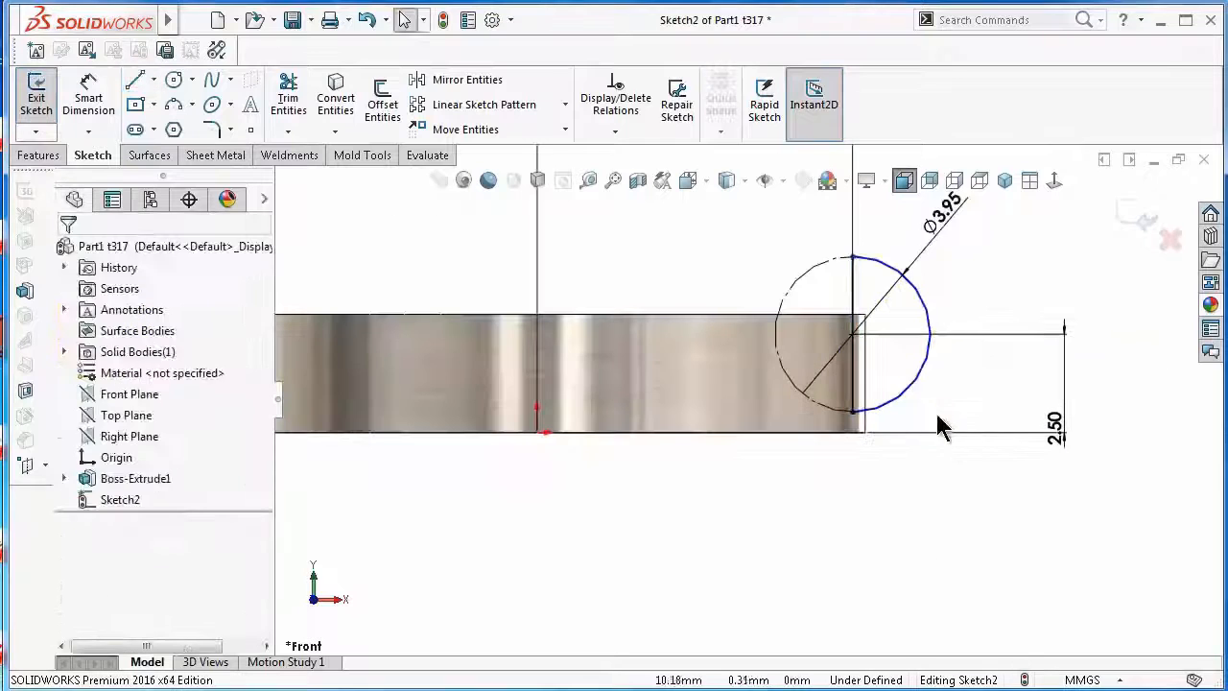
Add a relation between the half-circle arc and the construction circle to fully define the sketch
click(915, 378)
ctrl+click(789, 291)
click(852, 199)
click(778, 233)
scroll(773, 250, up, 1)
middle_drag(773, 249, 736, 324)
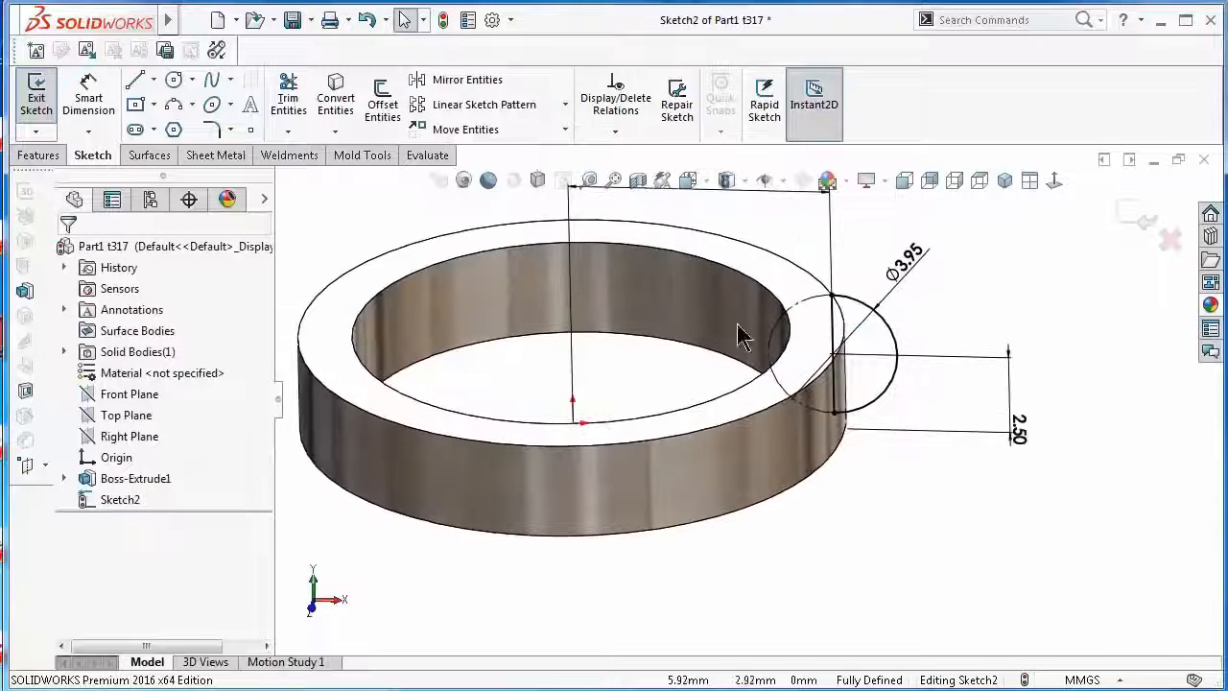
Make a 360-degree Revolved Cut of the half-circle profile about its vertical line to form a spherical pocket in the ring
click(48, 156)
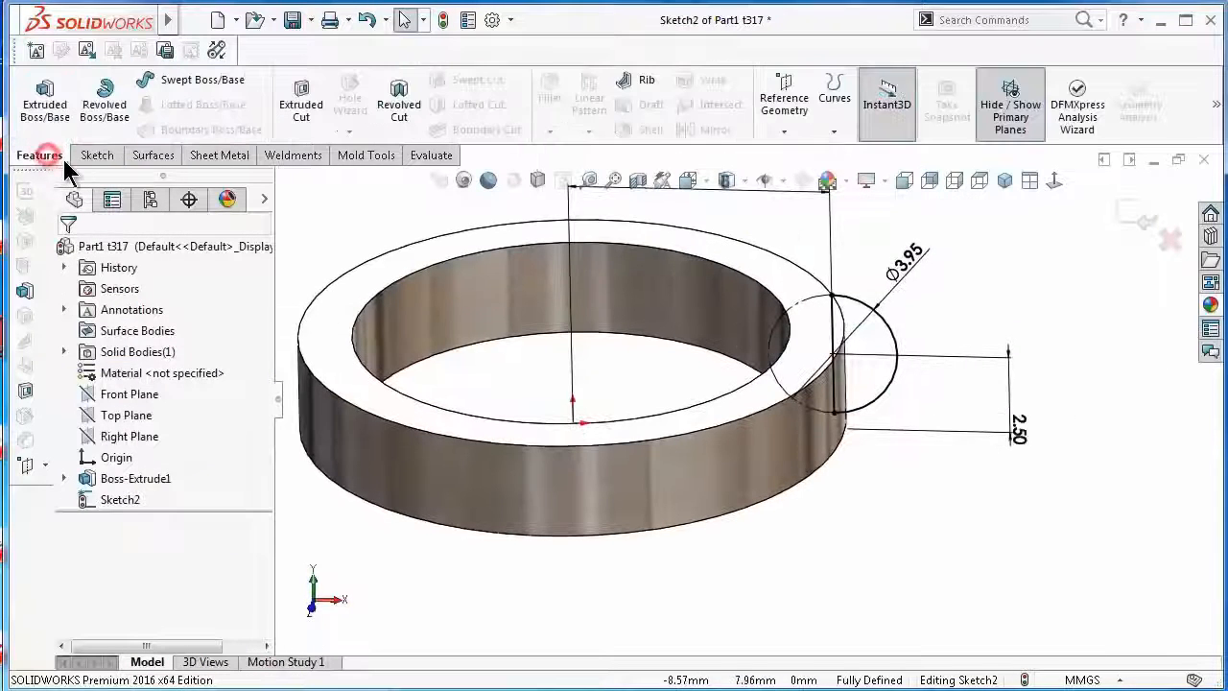
click(398, 104)
click(835, 319)
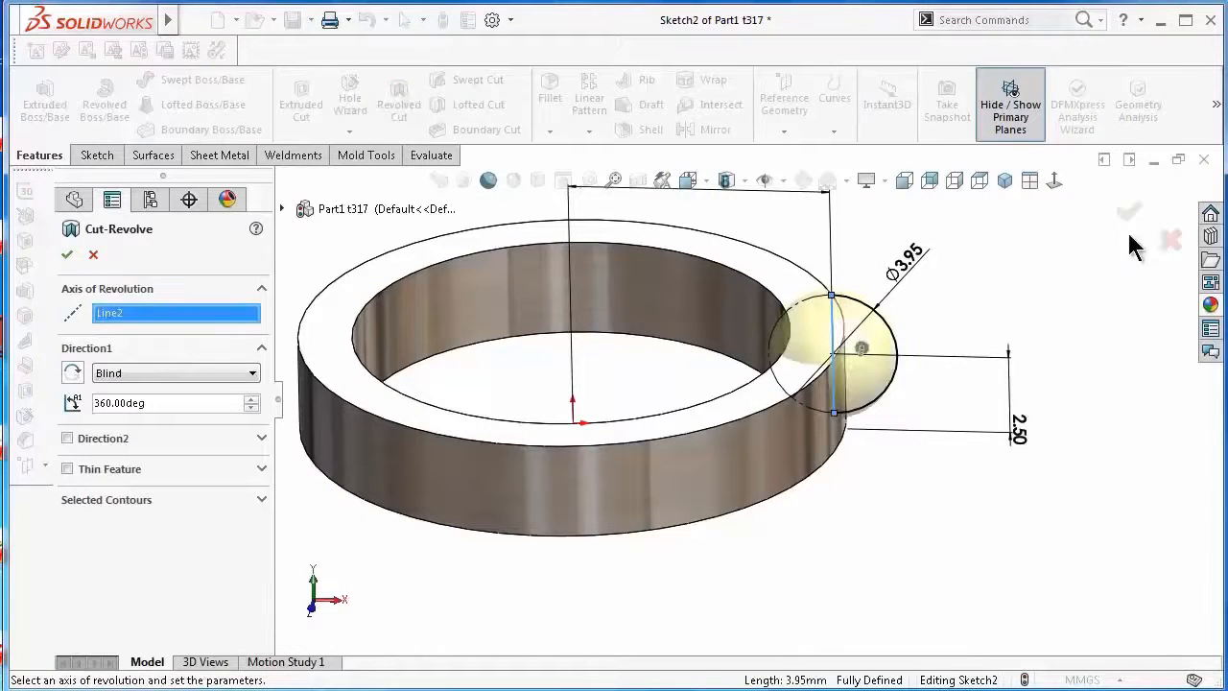
click(1129, 213)
middle_drag(1017, 403, 758, 465)
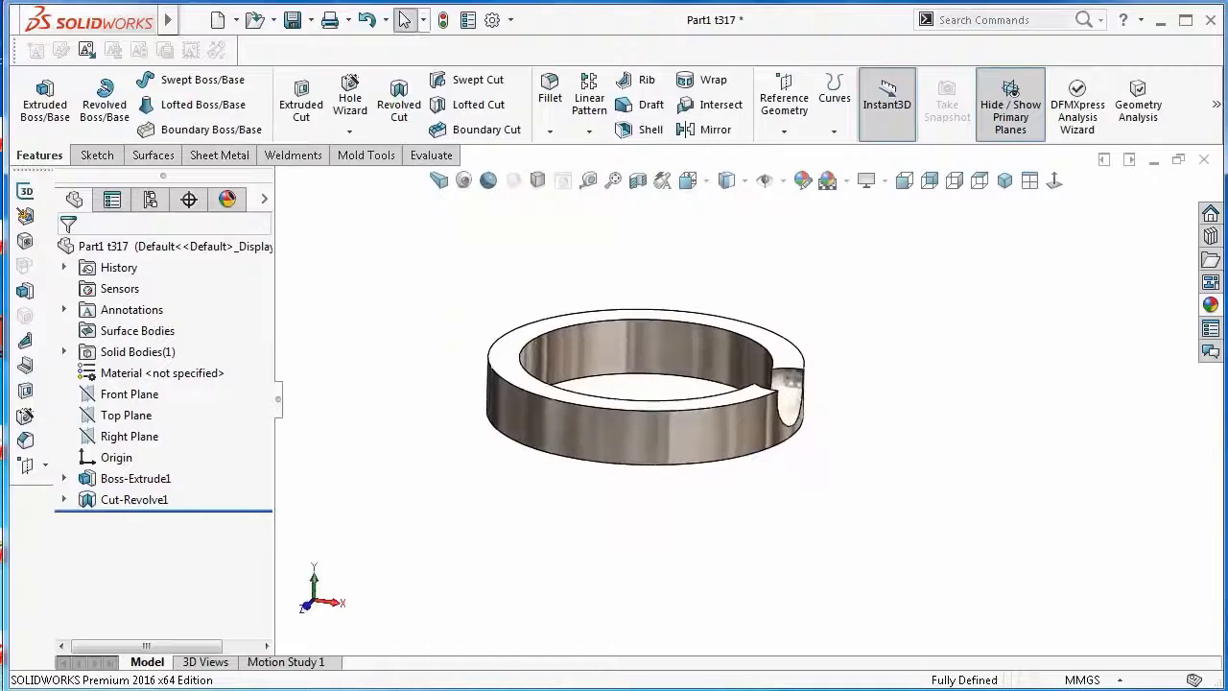
Change the ring's wall thickness dimension in the base extrusion's sketch to 1.5 mm and rebuild the part
click(64, 499)
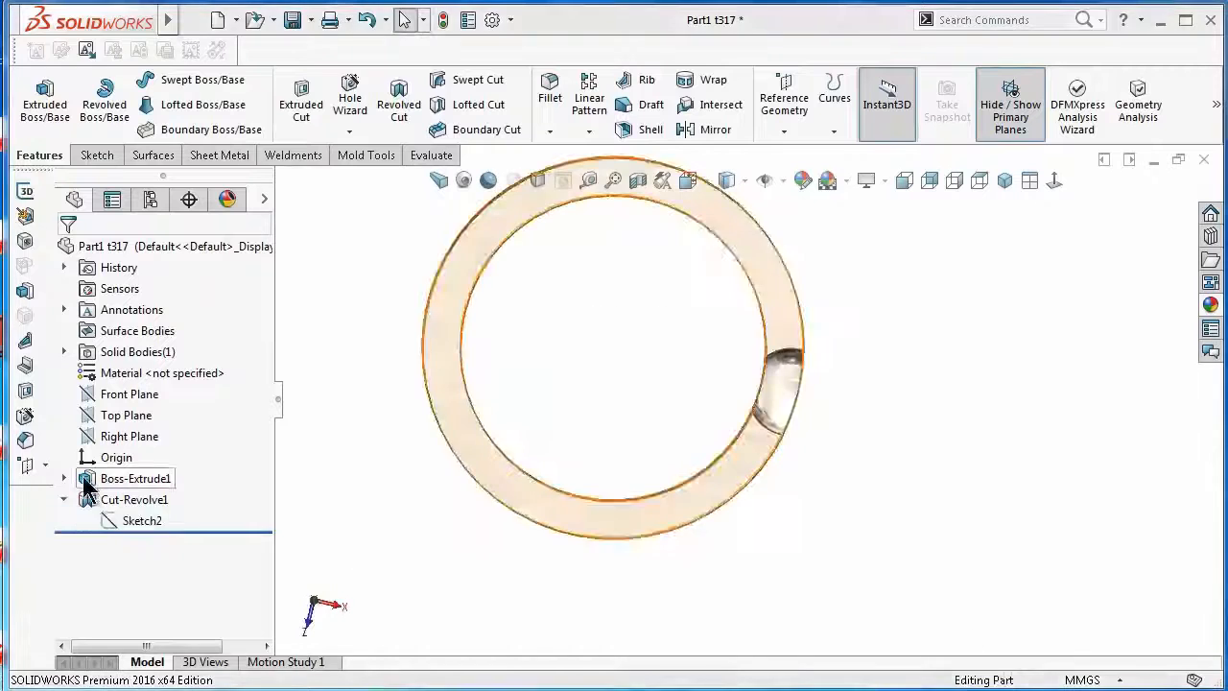
click(65, 477)
click(144, 497)
double_click(587, 466)
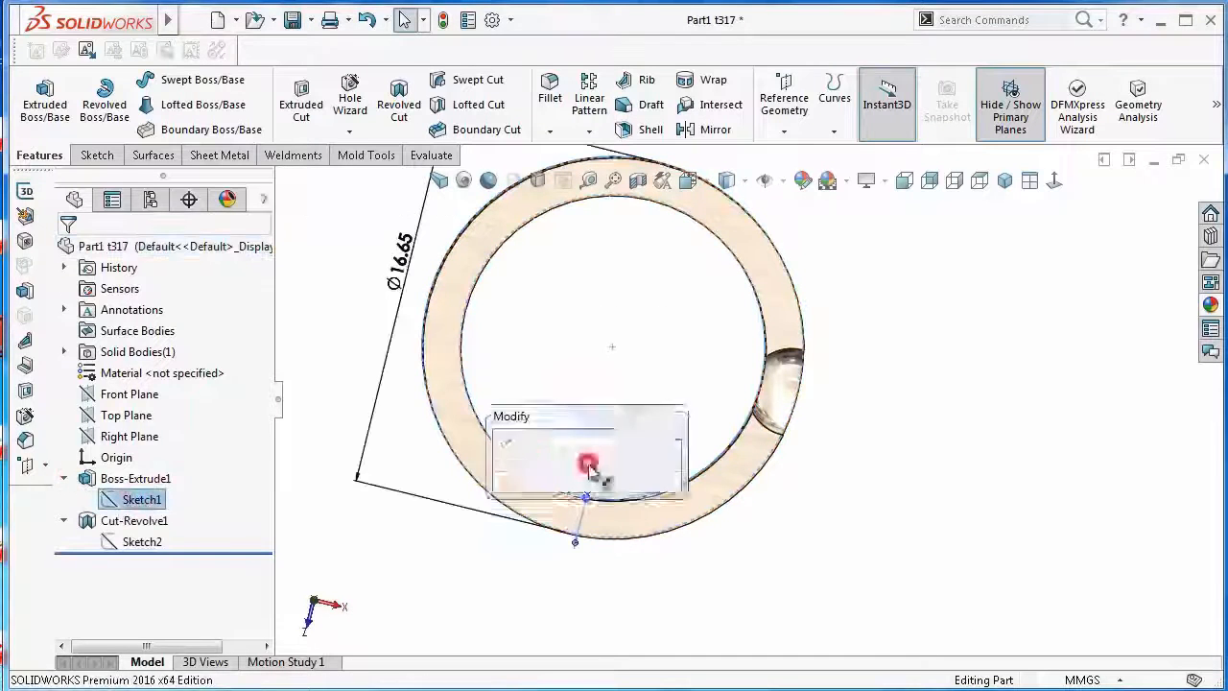
text(1.5)
key(Return)
click(1049, 308)
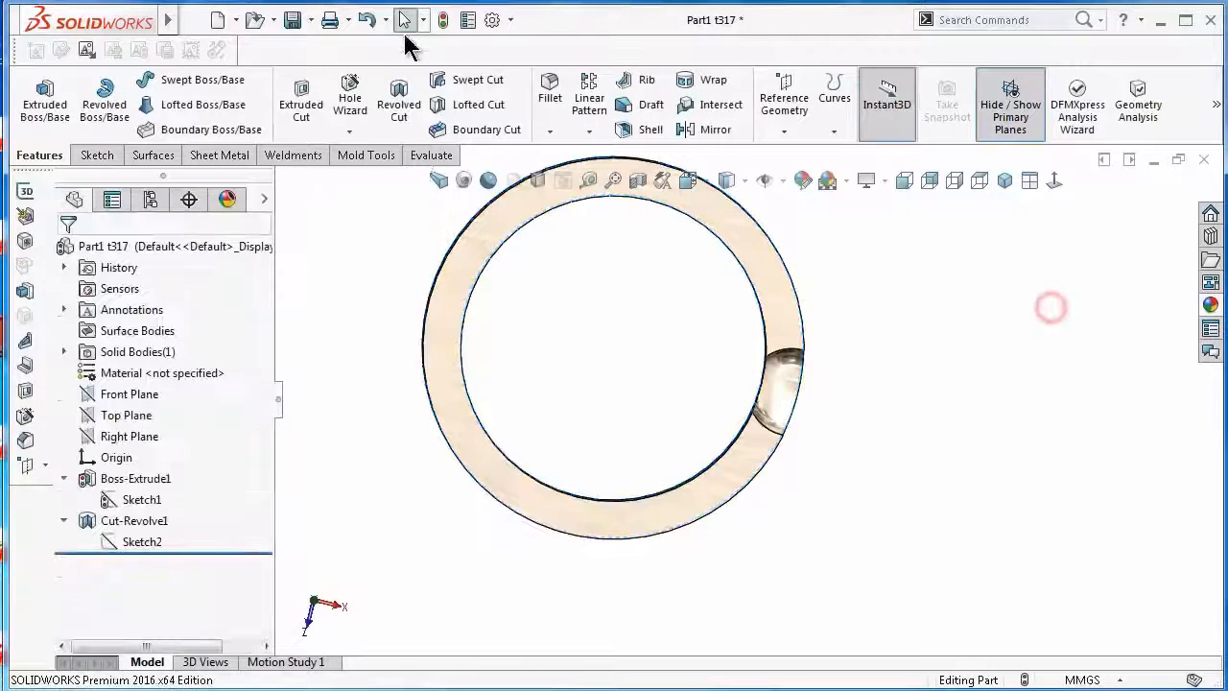
click(442, 19)
Create a circular pattern of the revolved cut around the ring's outer face with 7 equally spaced instances over 360 degrees
middle_drag(878, 317, 888, 405)
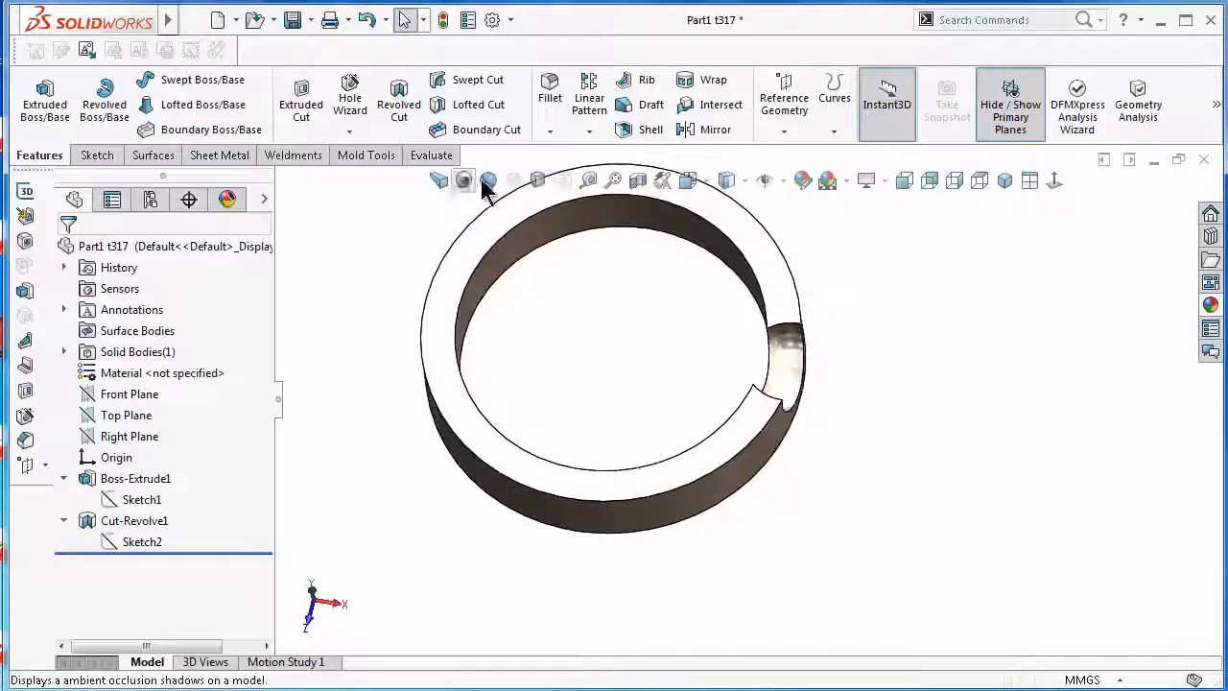
click(589, 130)
click(633, 206)
click(521, 497)
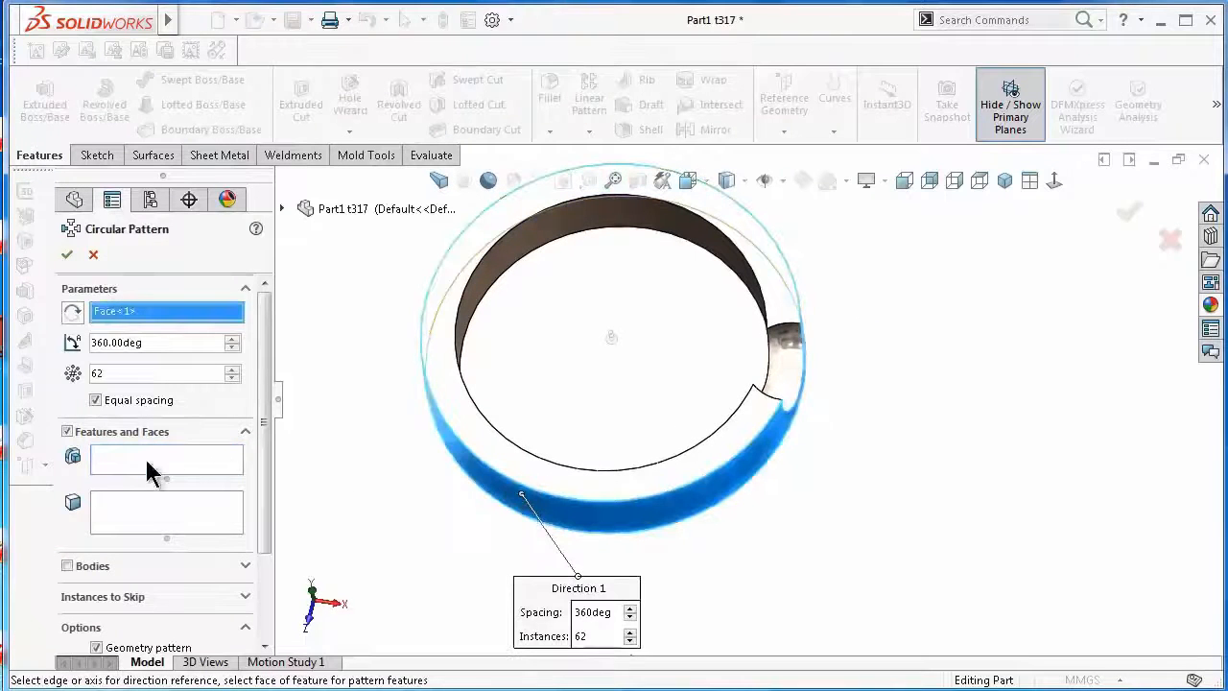
text(7)
click(785, 377)
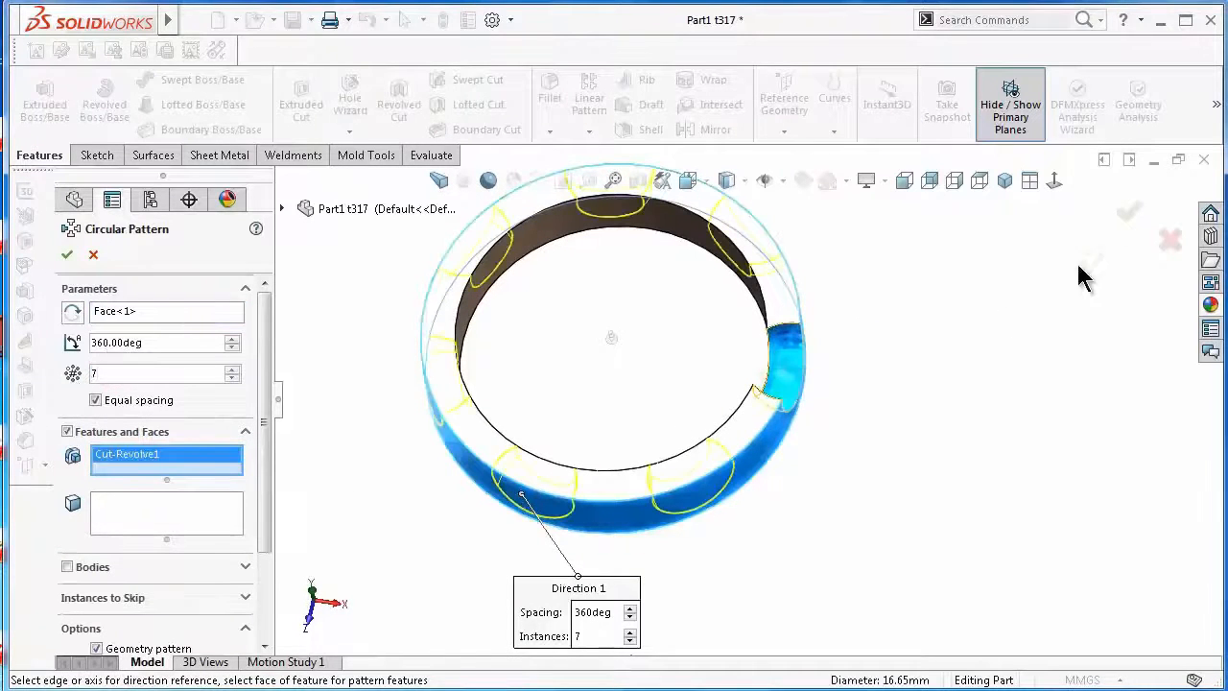
click(1128, 213)
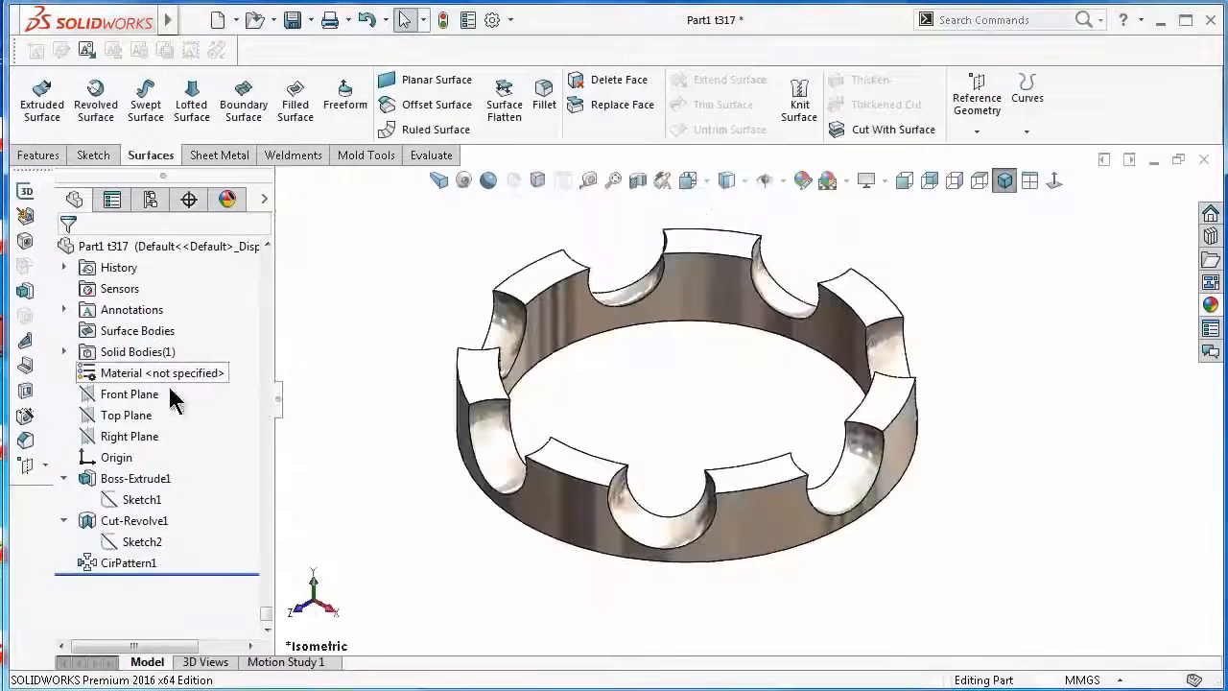
Examine where the Front Plane runs relative to the pockets around the ring
click(134, 393)
click(142, 394)
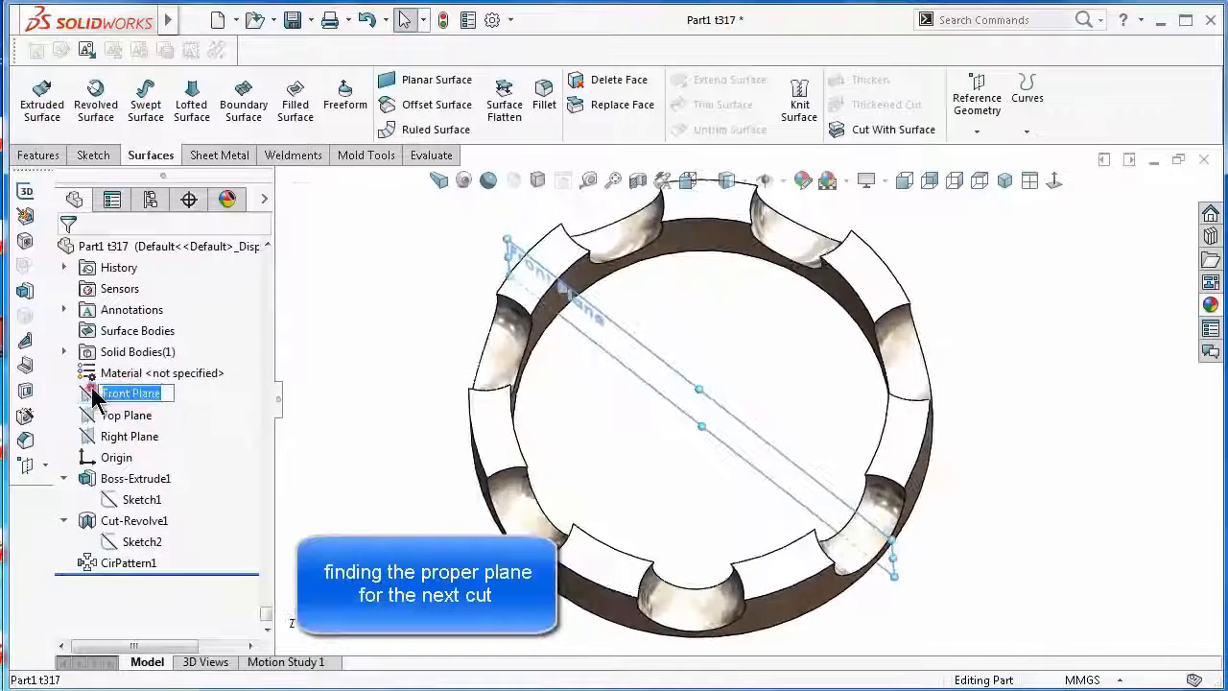
middle_drag(756, 444, 403, 192)
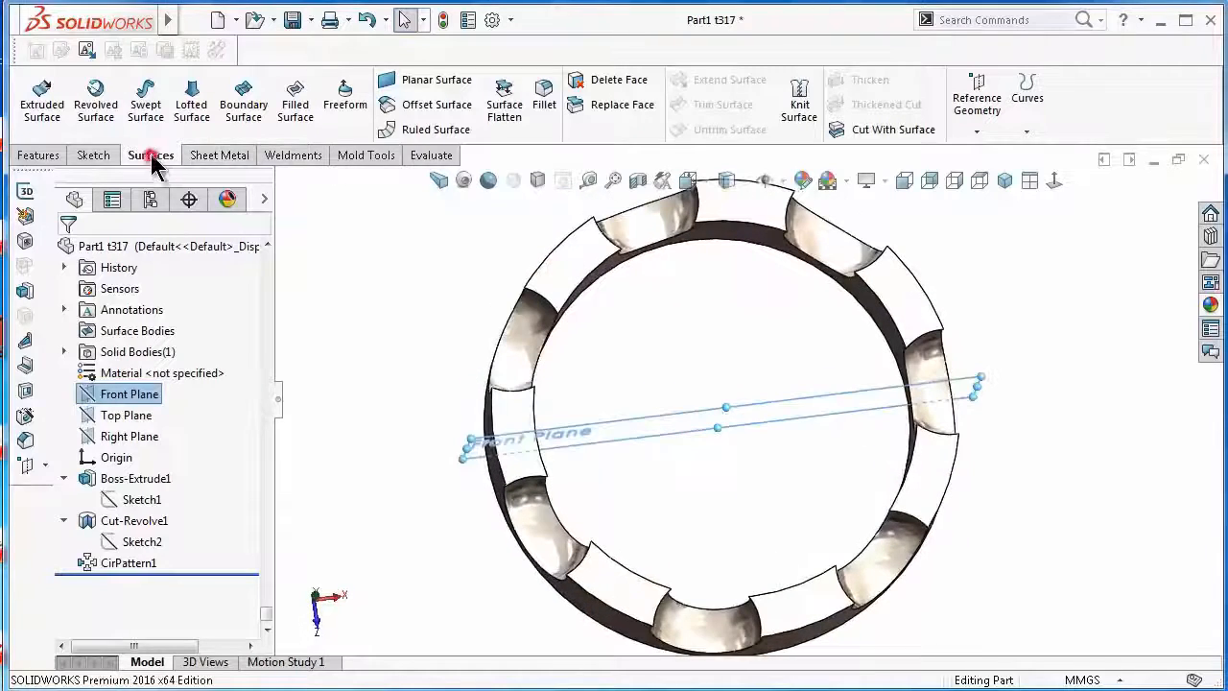
Create an offset surface 0.50 mm from one spherical pocket's face, flipped outward into the ring material
click(396, 107)
click(537, 510)
middle_drag(523, 600, 452, 527)
click(77, 363)
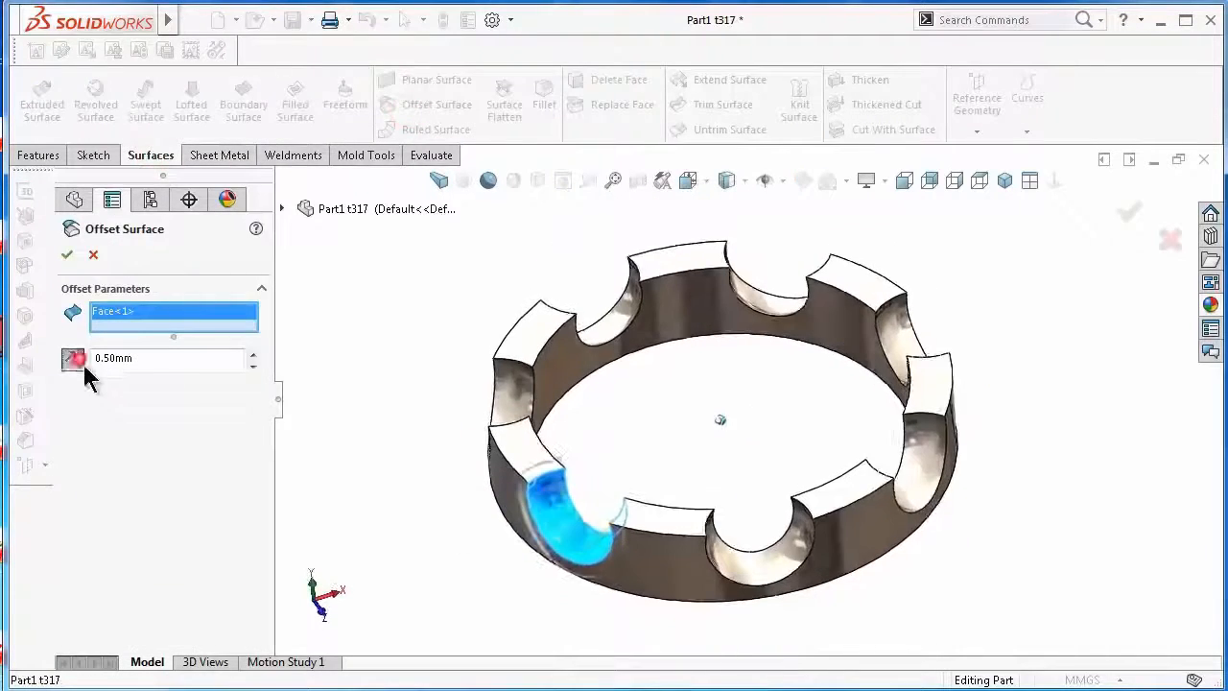
scroll(662, 432, down, 1)
middle_drag(662, 460, 643, 422)
click(65, 255)
Create a second offset surface 0.50 mm from the neighbouring spherical pocket's face
click(411, 105)
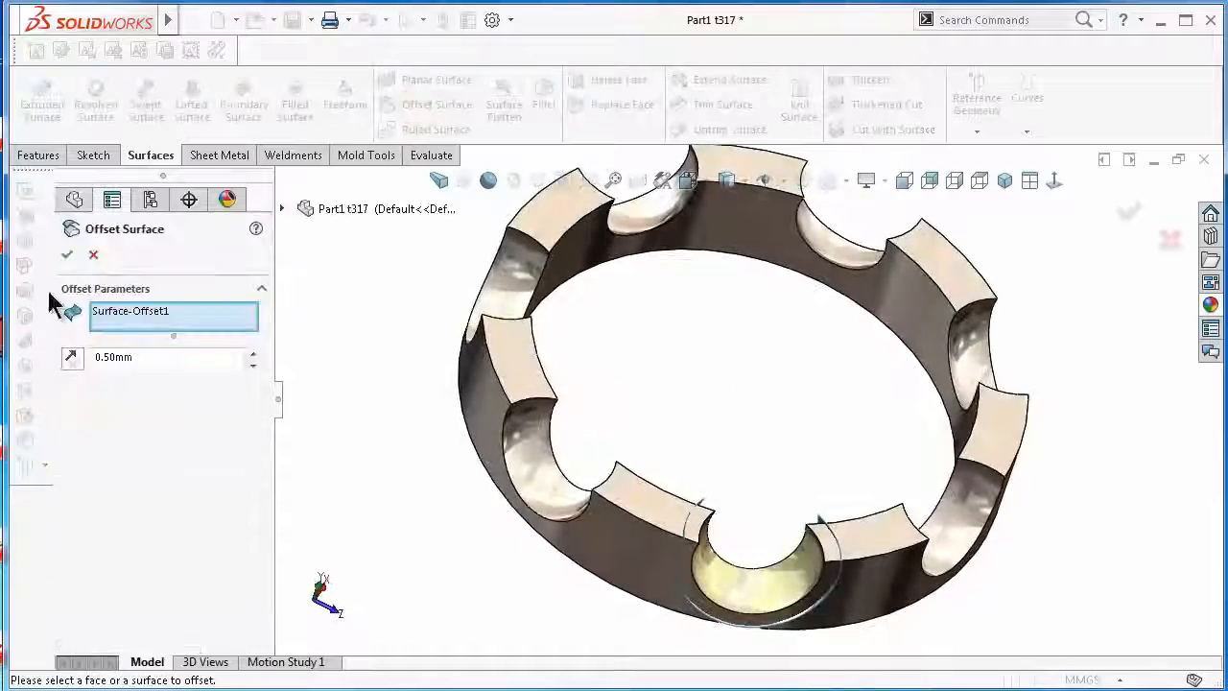
click(537, 457)
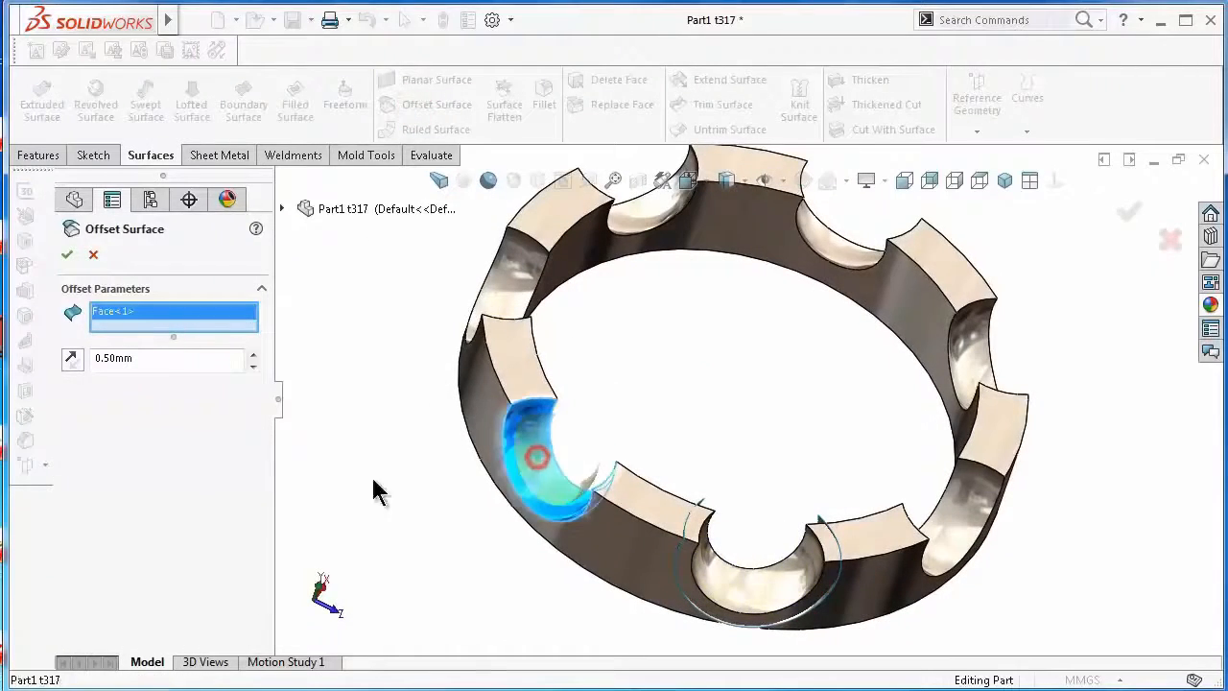
click(66, 254)
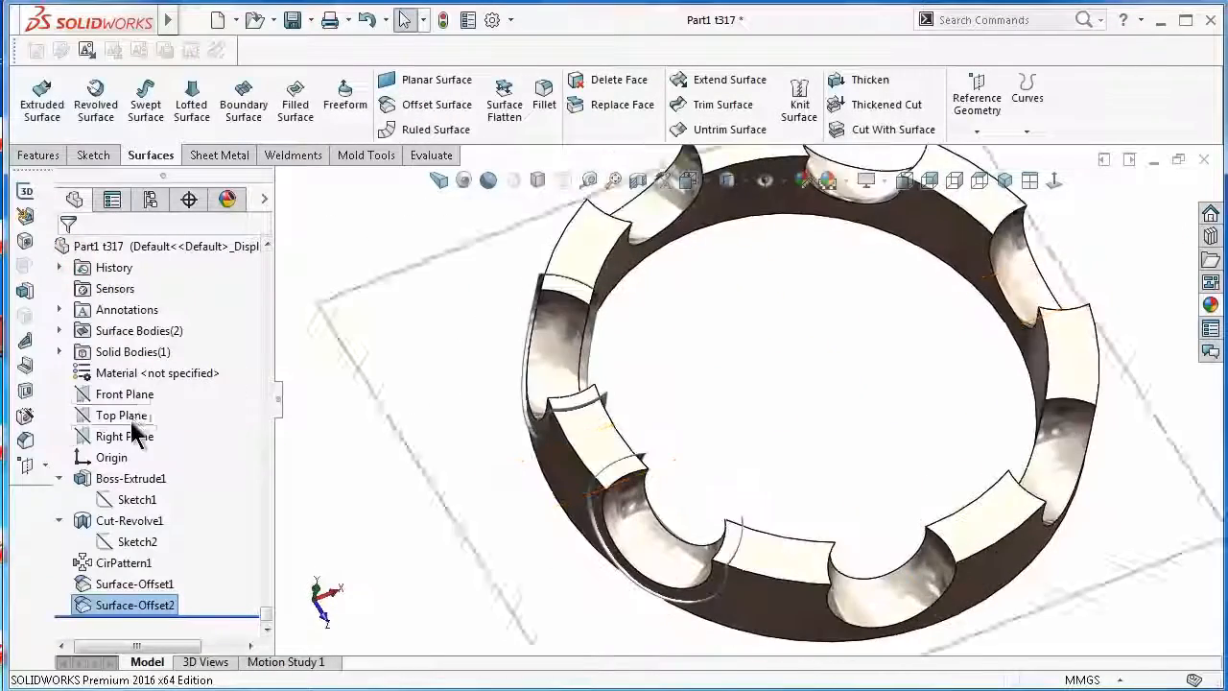
Sketch a center rectangle about 4.05 mm wide on the Front Plane, centred on the ring's upper edge between the two offset surfaces
click(125, 394)
click(163, 372)
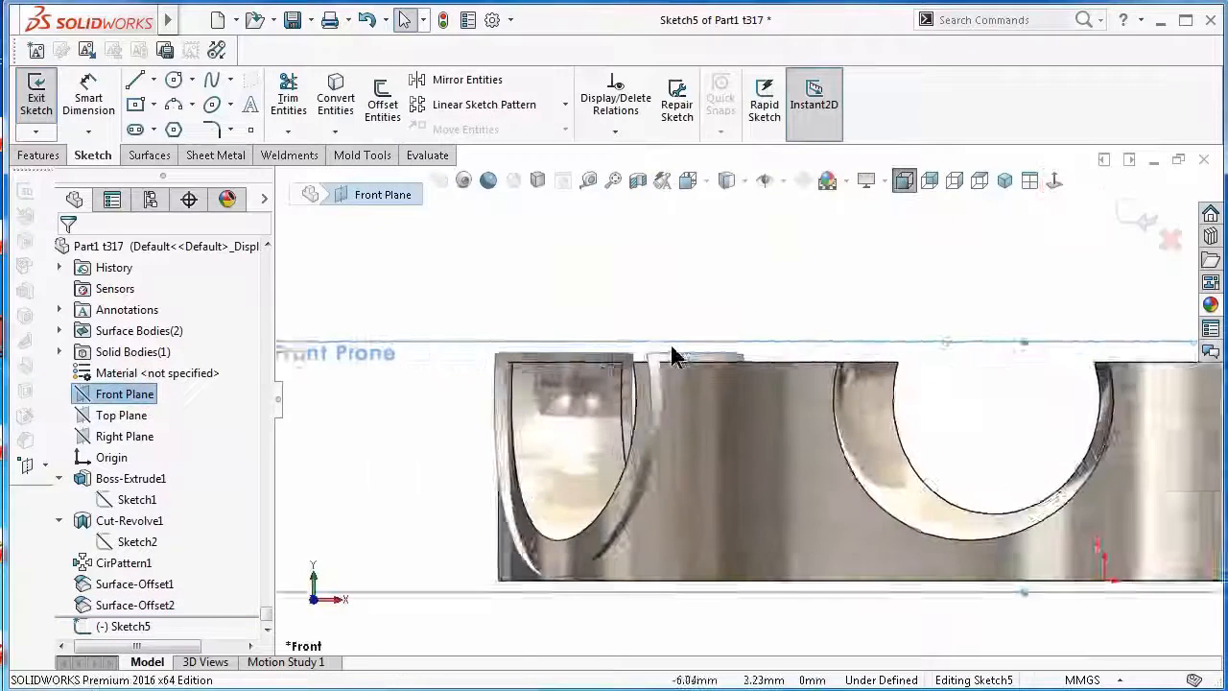
click(136, 104)
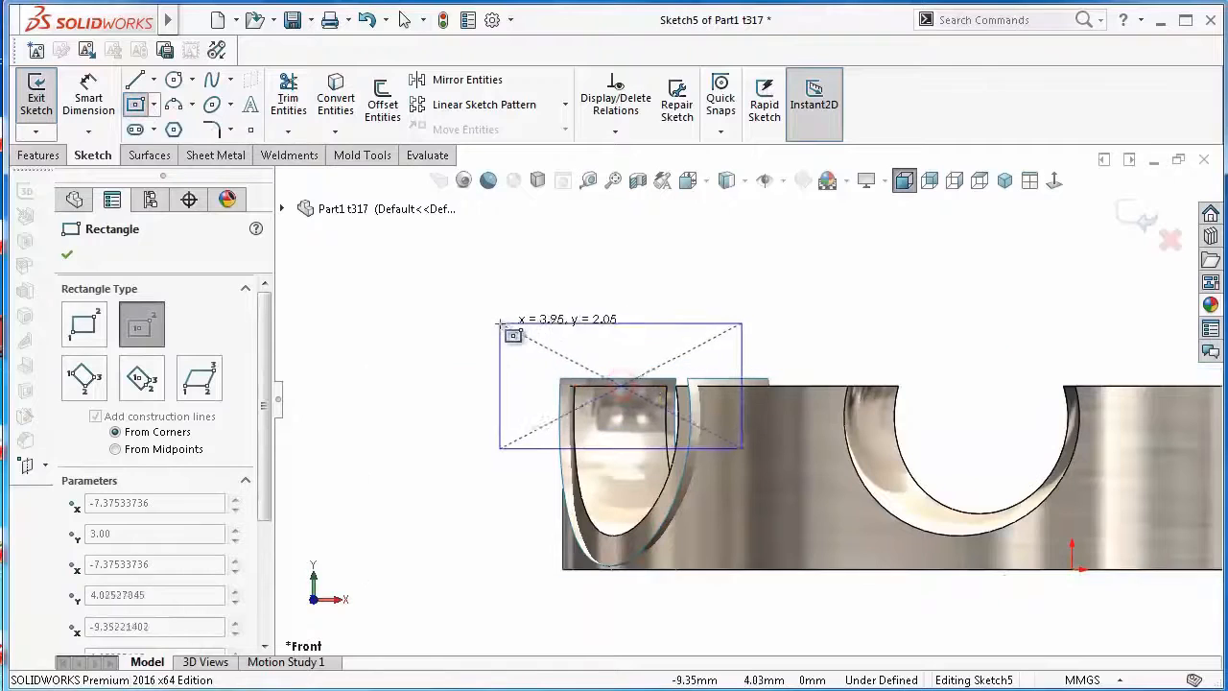
click(497, 320)
Dimension the rectangle 3 mm wide and set the distance from its centre to its lower side to 1 mm
right_drag(537, 437, 544, 396)
click(546, 452)
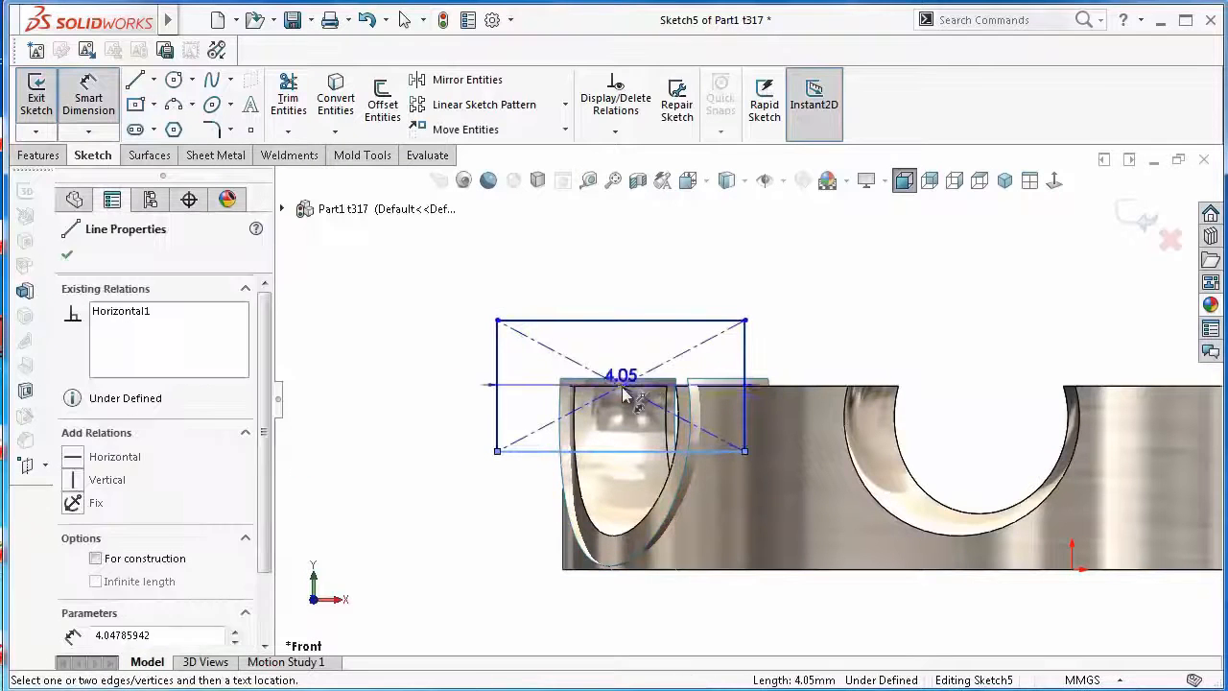
click(621, 385)
click(462, 417)
click(621, 326)
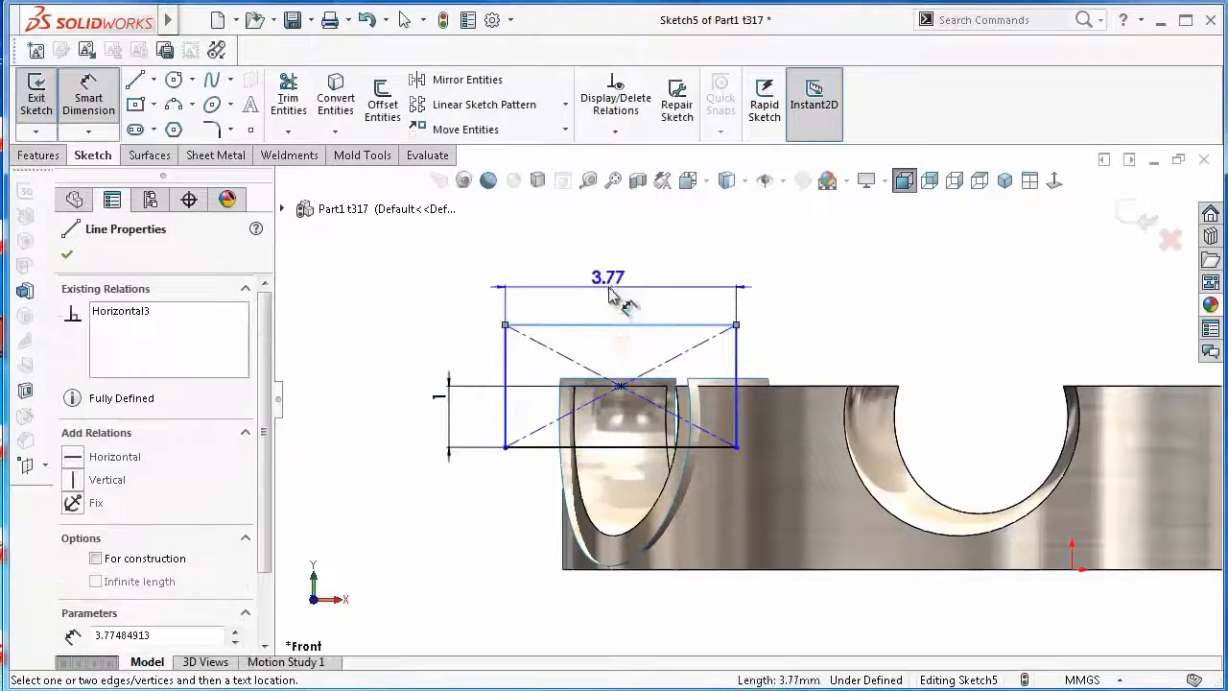
click(618, 288)
text(3)
key(Return)
Set up an extruded cut of the rectangle with Direction 1 ending Up To Surface at the second offset surface
middle_drag(790, 274, 810, 336)
scroll(814, 337, up, 2)
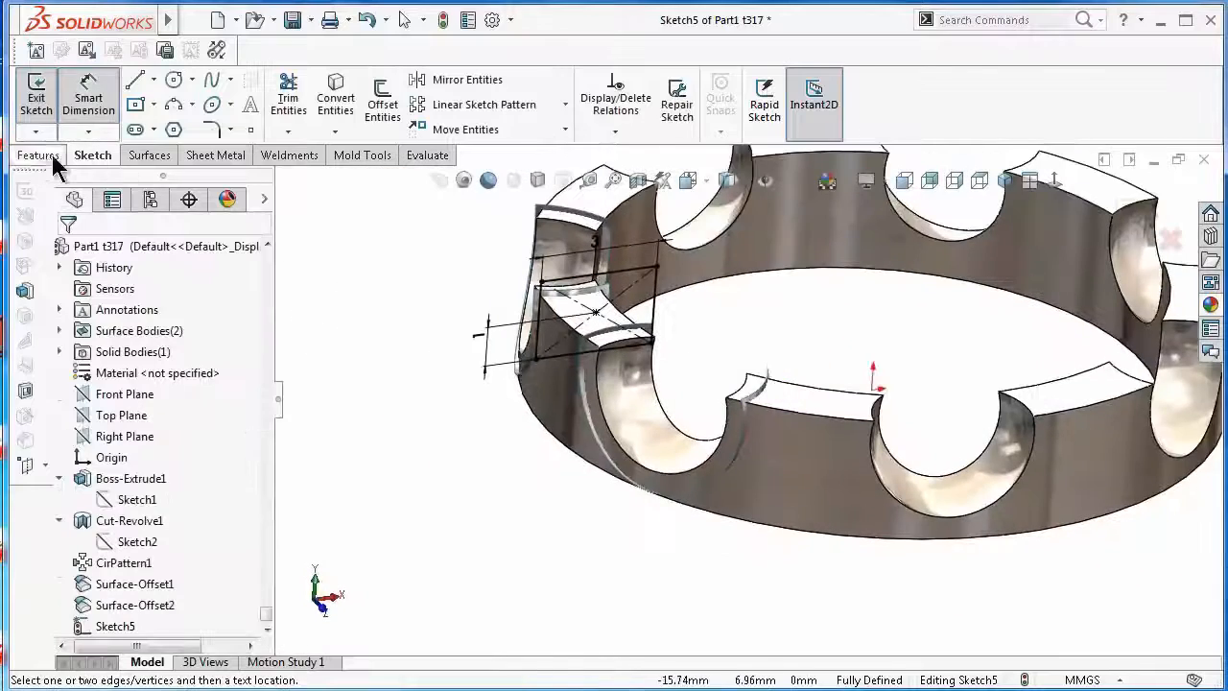
click(51, 155)
click(299, 106)
click(144, 369)
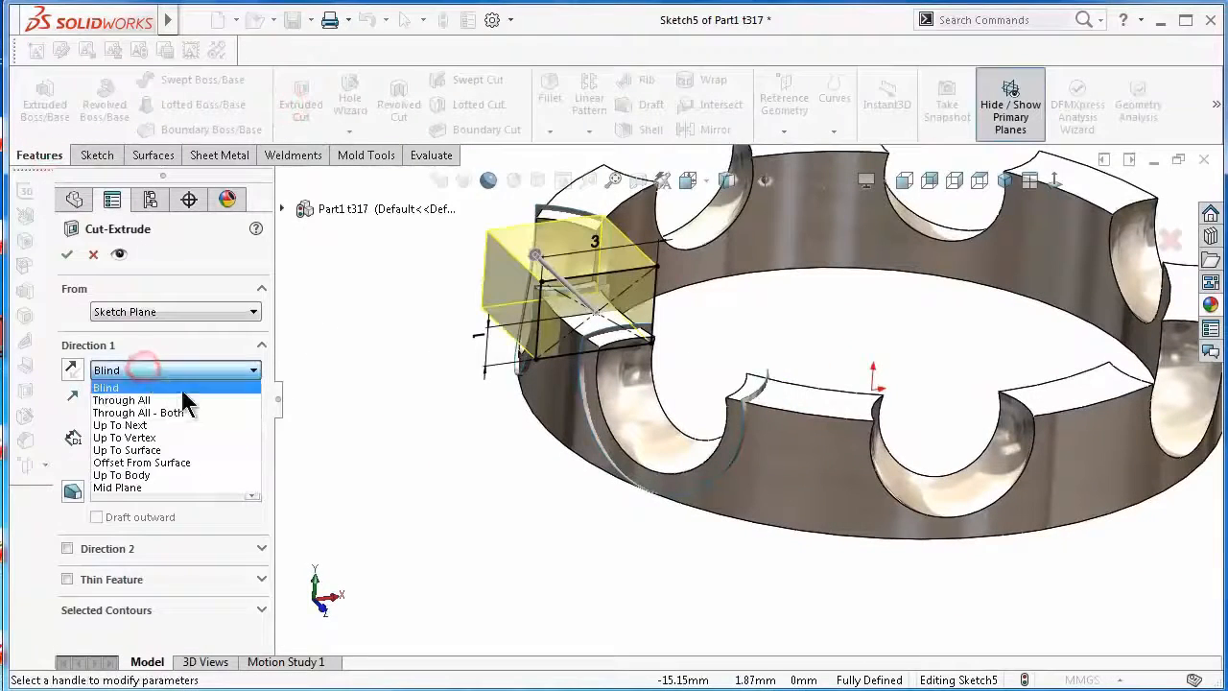
click(181, 450)
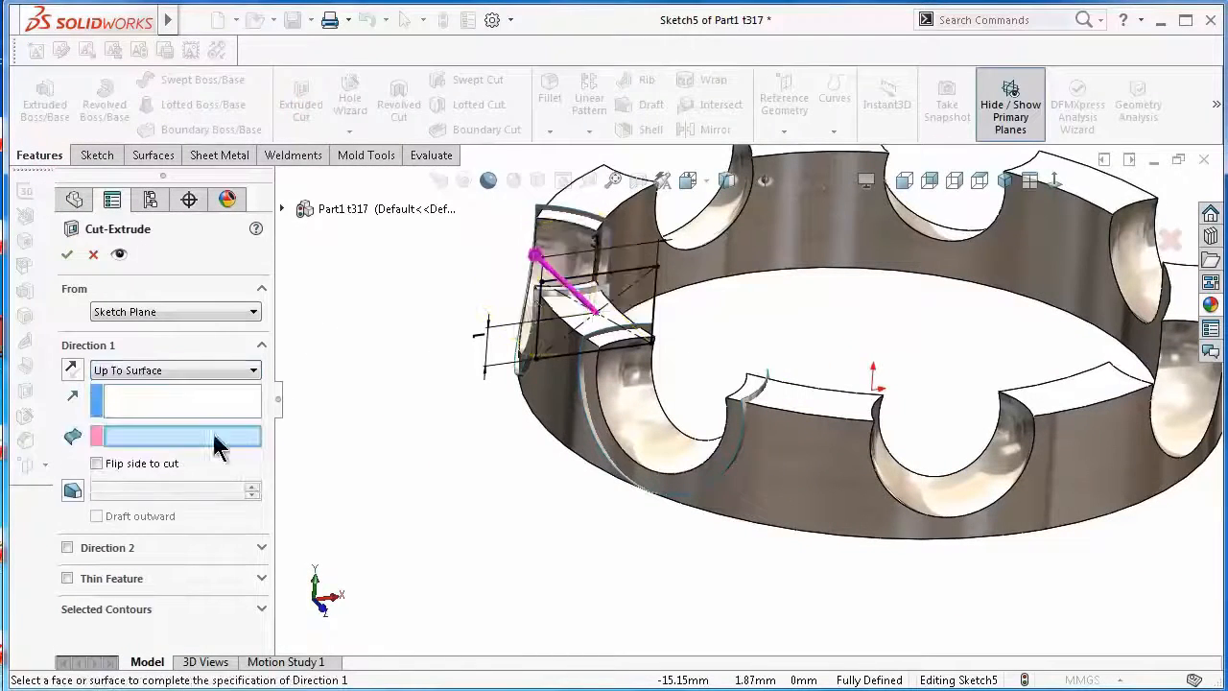
scroll(538, 288, down, 5)
click(583, 300)
middle_drag(587, 303, 614, 403)
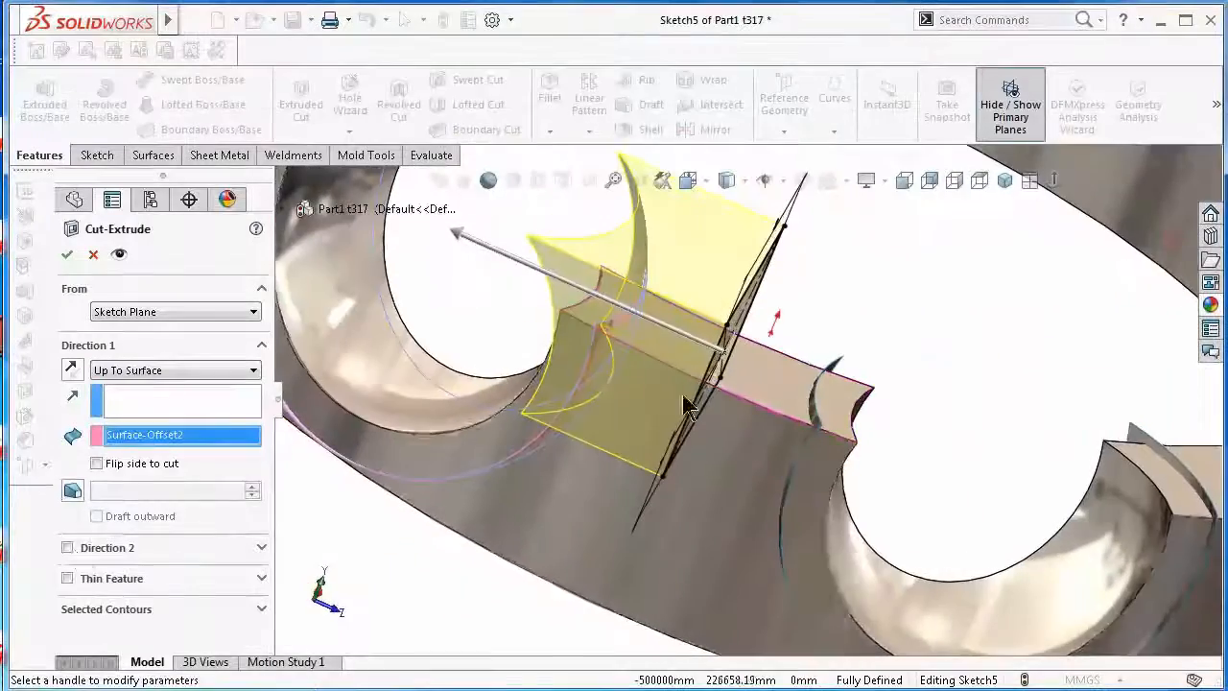
Add a second direction to the cut, ending Up To Surface at the first offset surface, and complete it
click(67, 547)
click(151, 570)
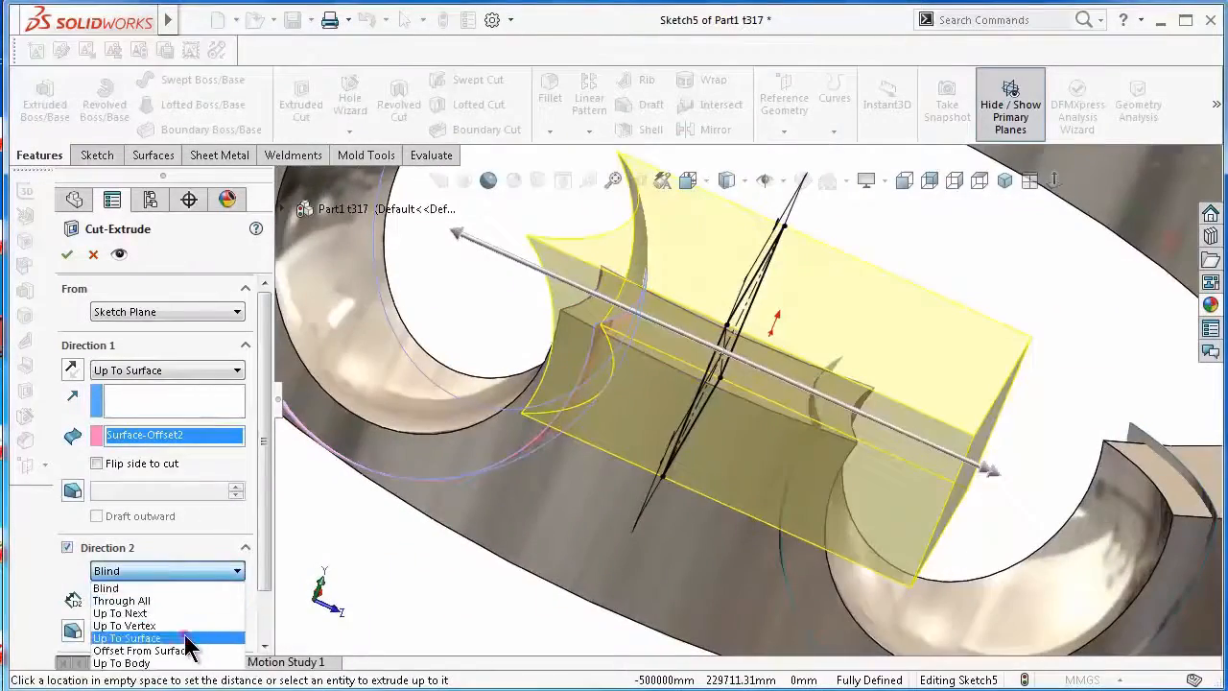
click(154, 638)
click(823, 425)
middle_drag(822, 425, 1031, 329)
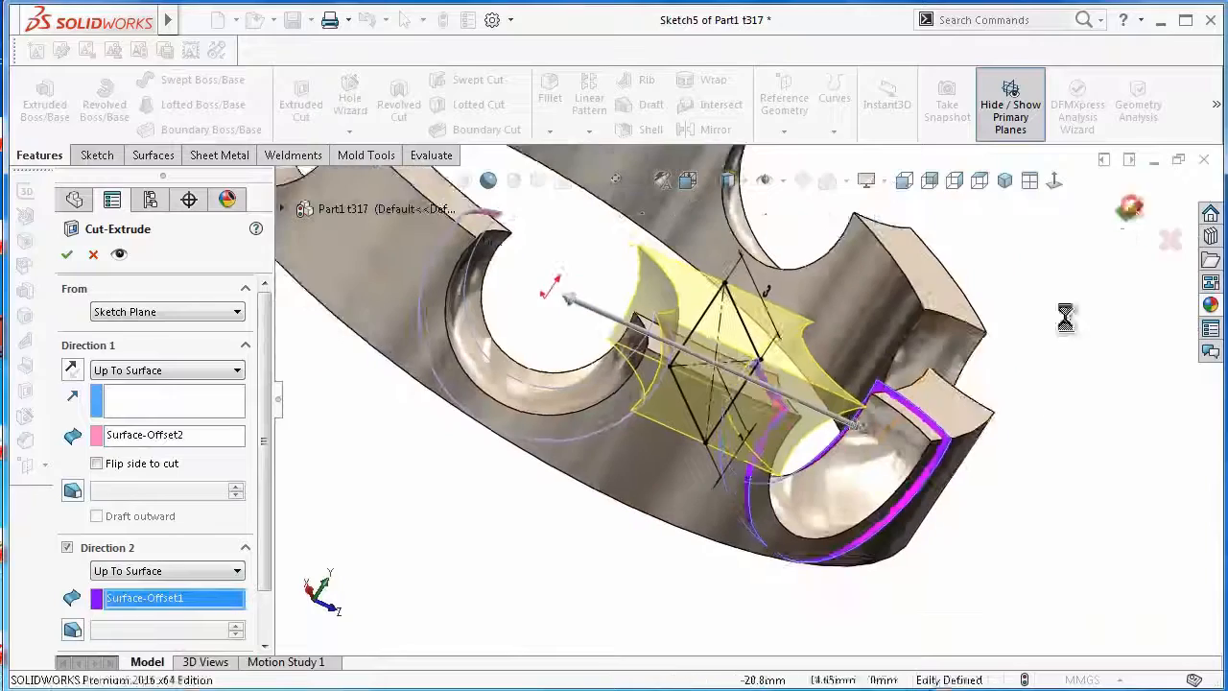
right_click(1065, 317)
Delete both offset surface bodies with Delete/Keep Body
click(560, 553)
middle_drag(559, 553, 496, 471)
scroll(729, 383, down, 5)
click(1007, 19)
text(delet)
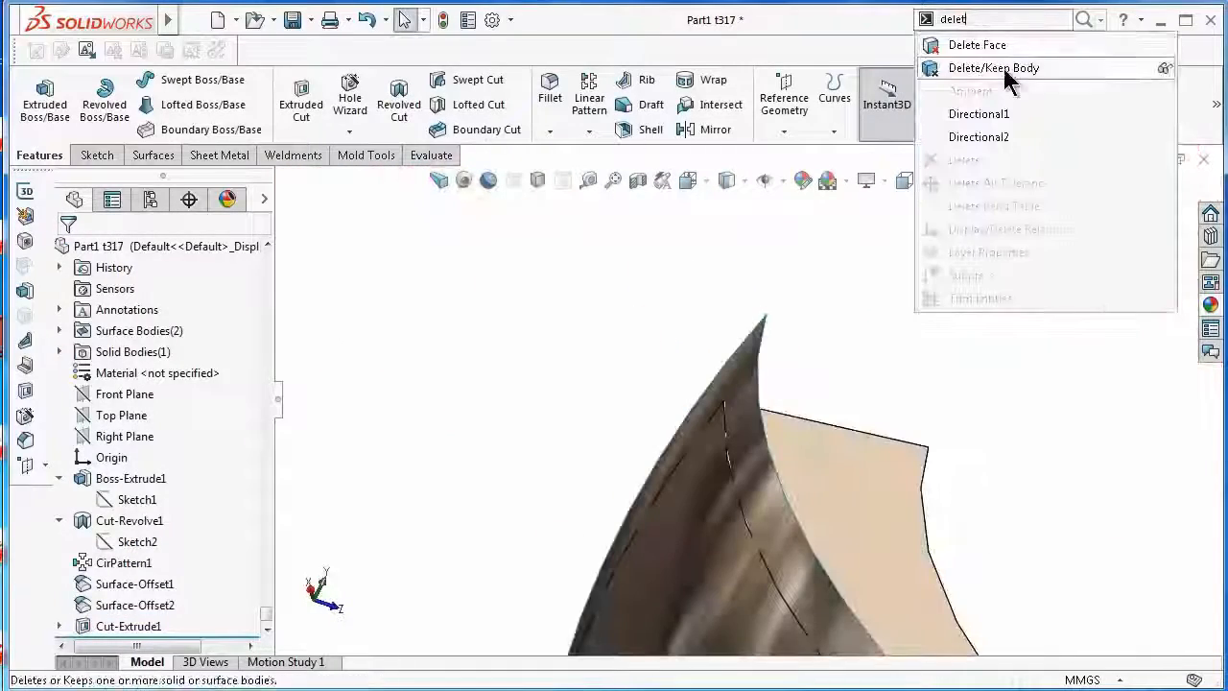
click(1005, 70)
scroll(842, 355, up, 4)
scroll(750, 395, up, 2)
scroll(746, 399, down, 3)
click(745, 400)
middle_drag(745, 400, 510, 429)
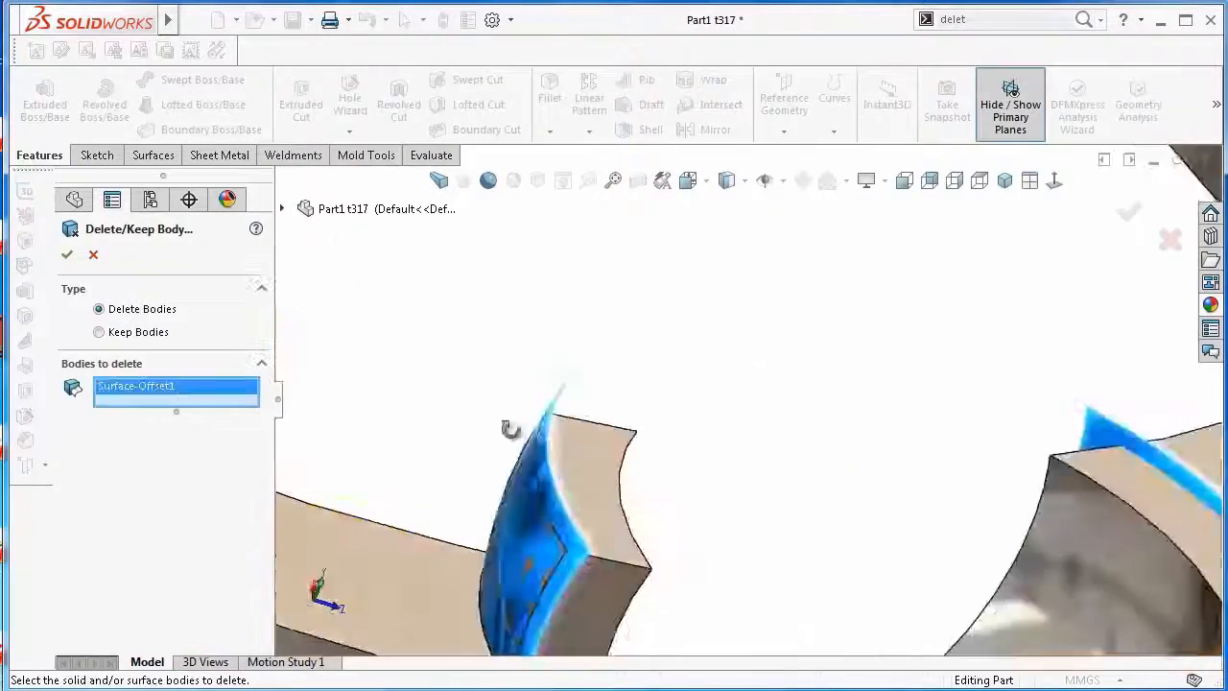
scroll(471, 406, up, 4)
scroll(672, 351, down, 5)
click(661, 345)
click(1130, 212)
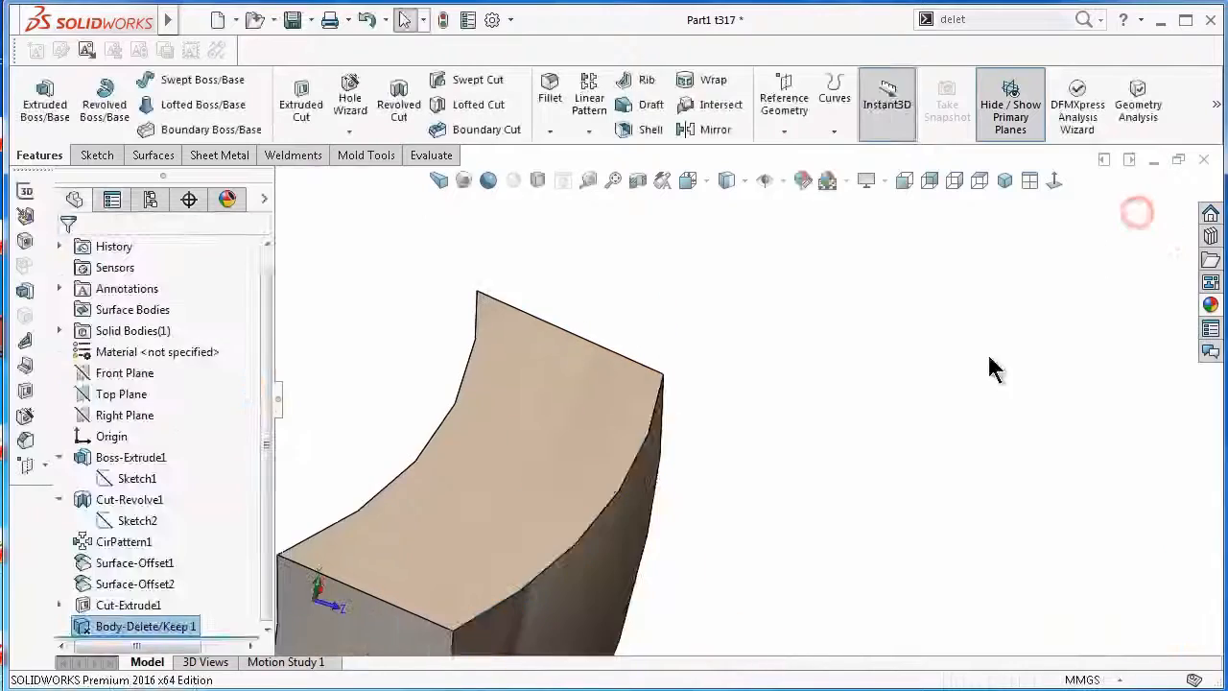
Create a circular pattern of the extruded cut around the ring's outer face with 7 equally spaced instances over 360 degrees
scroll(959, 403, up, 4)
mouse_move(935, 429)
middle_down()
mouse_move(938, 441)
mouse_move(941, 378)
mouse_move(942, 452)
middle_up()
scroll(935, 456, up, 2)
click(590, 130)
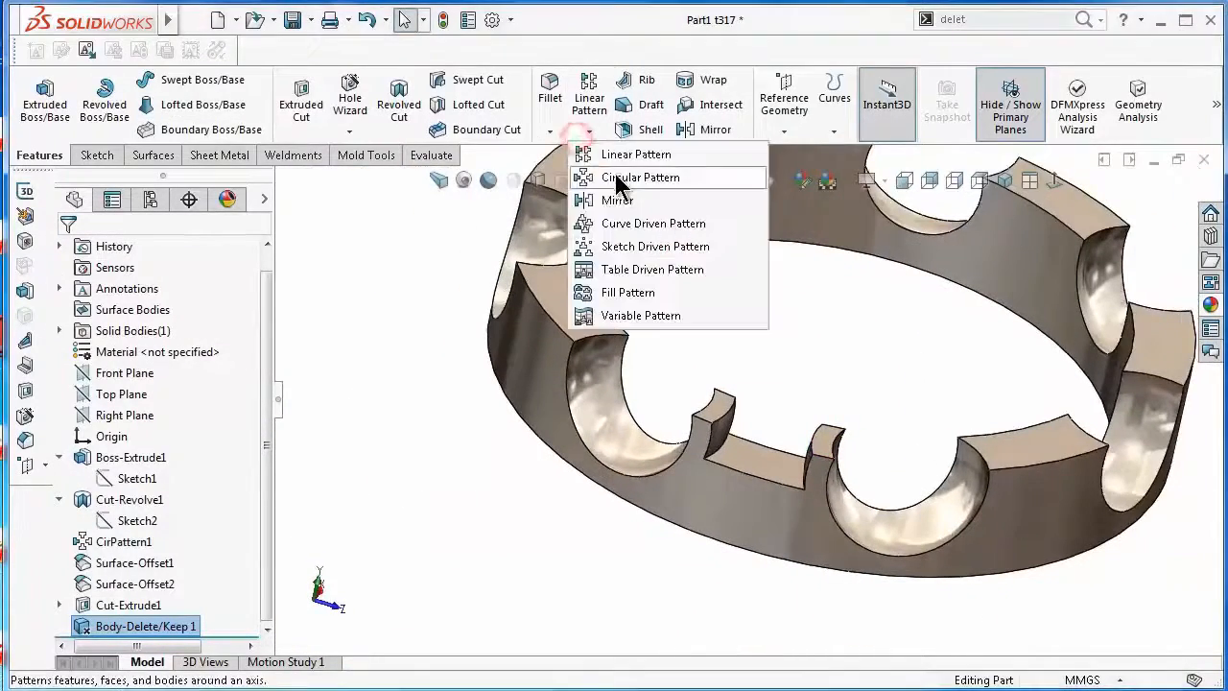
click(620, 181)
drag(266, 485, 266, 576)
middle_drag(601, 587, 720, 495)
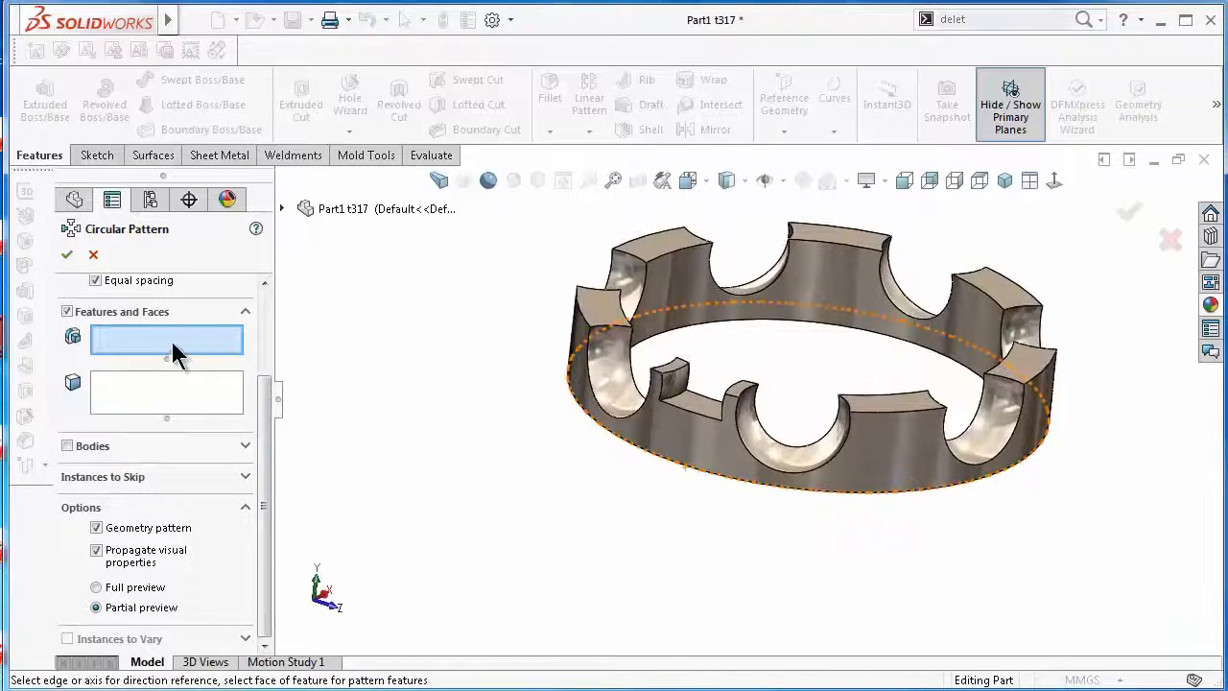
scroll(748, 451, down, 5)
click(768, 471)
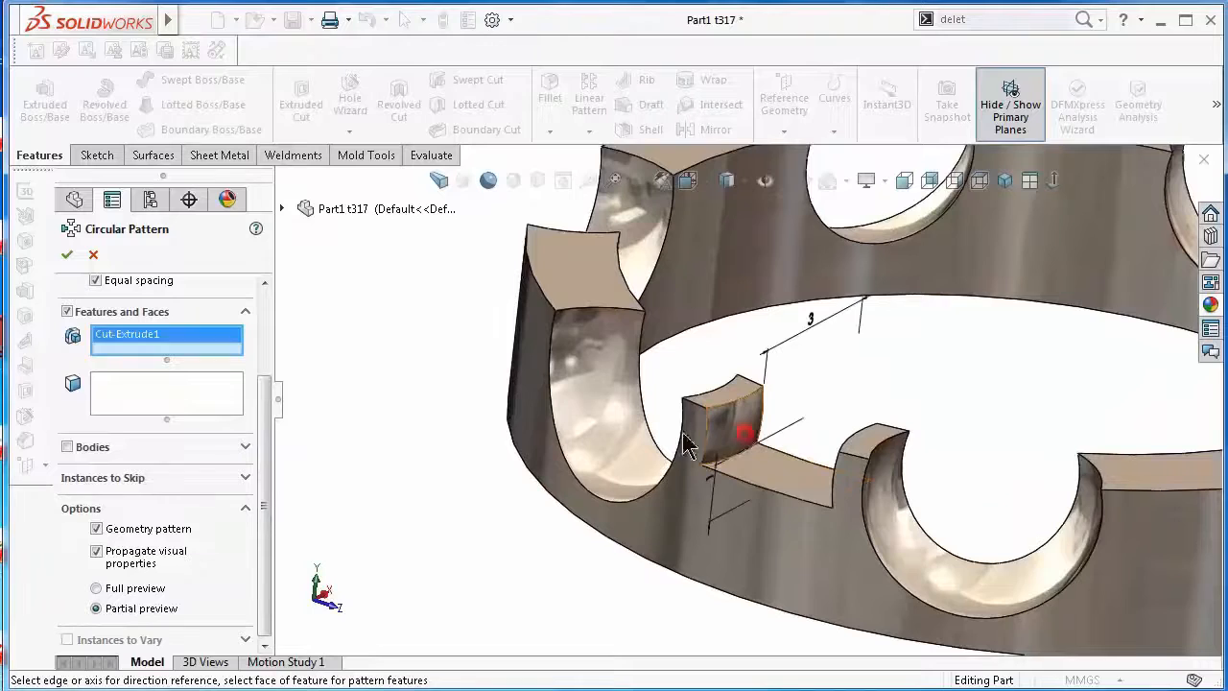
scroll(205, 323, up, 3)
click(767, 588)
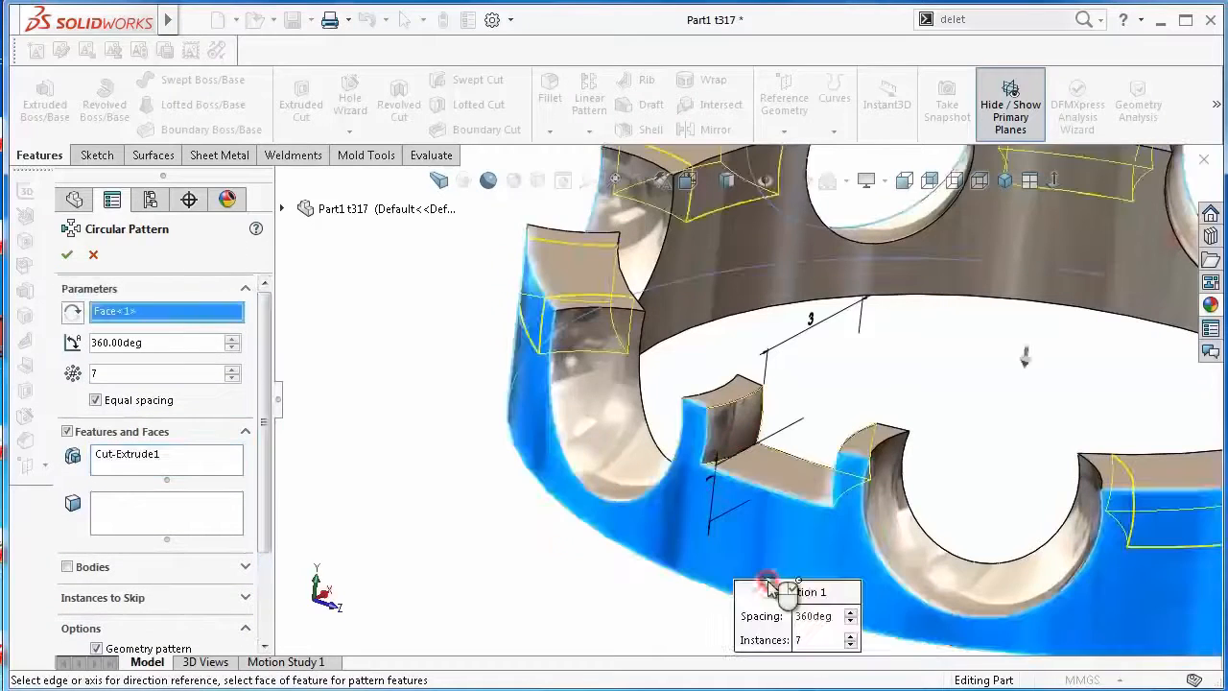
click(66, 255)
Increase the depth dimension of the rectangle in the extruded cut's sketch and rebuild the part
scroll(270, 595, down, 2)
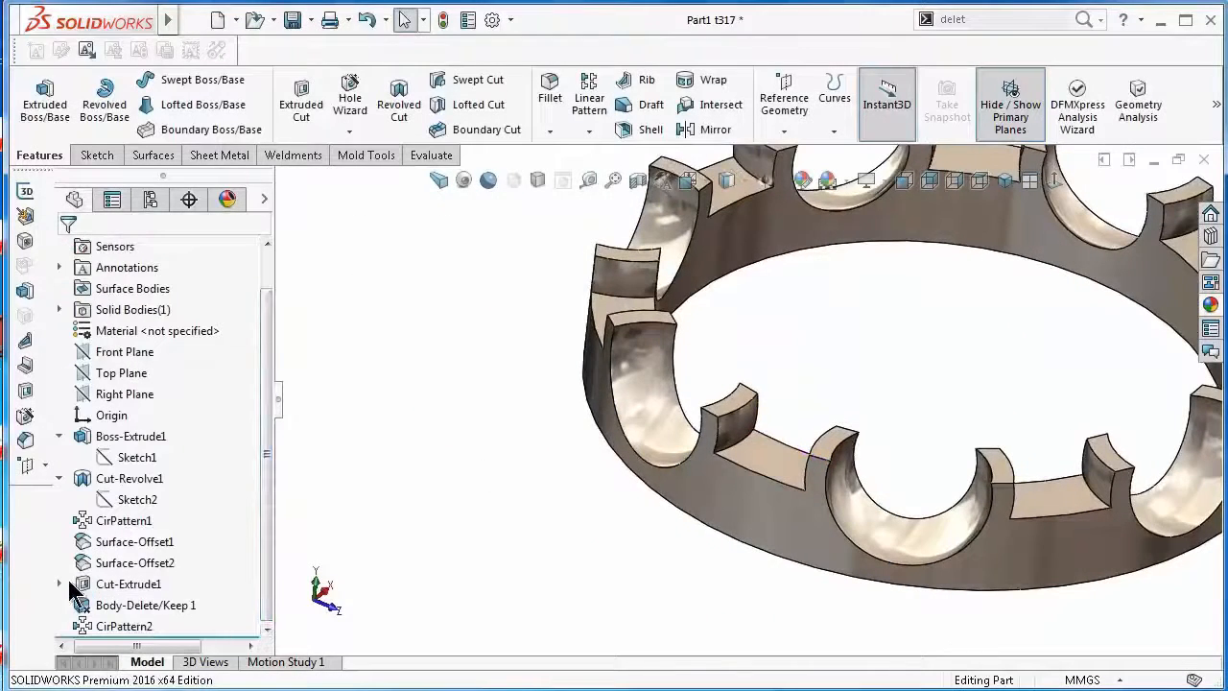
click(115, 583)
click(152, 552)
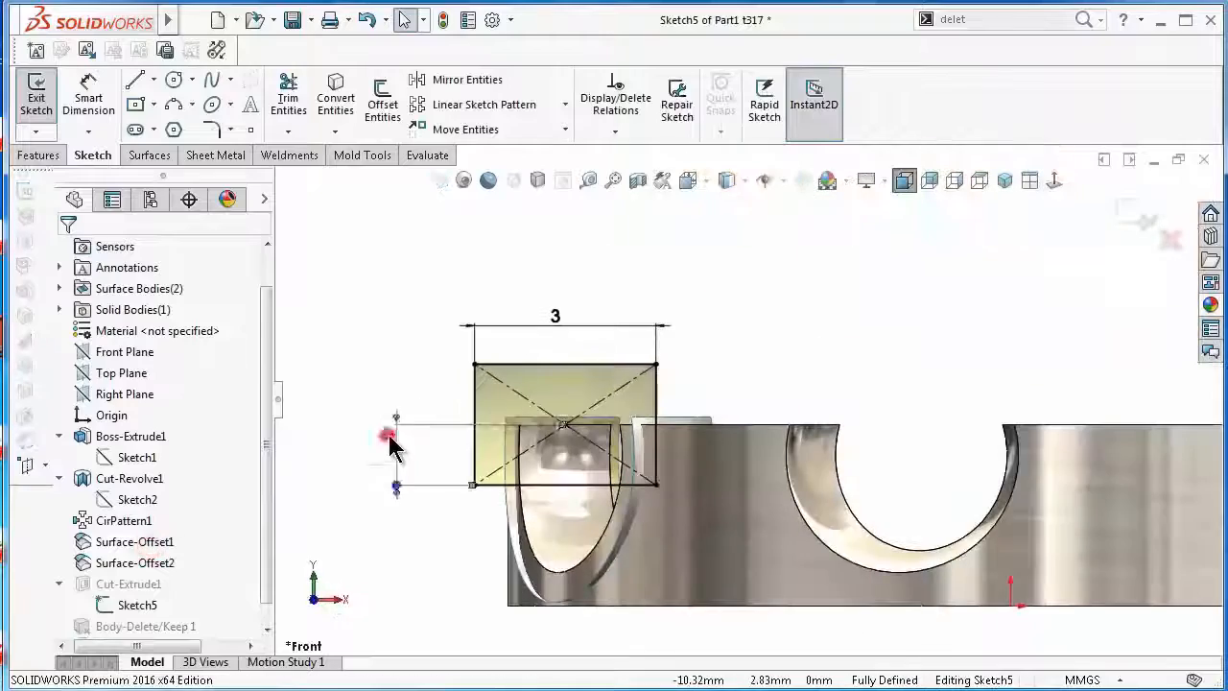
double_click(390, 441)
key(Return)
click(441, 21)
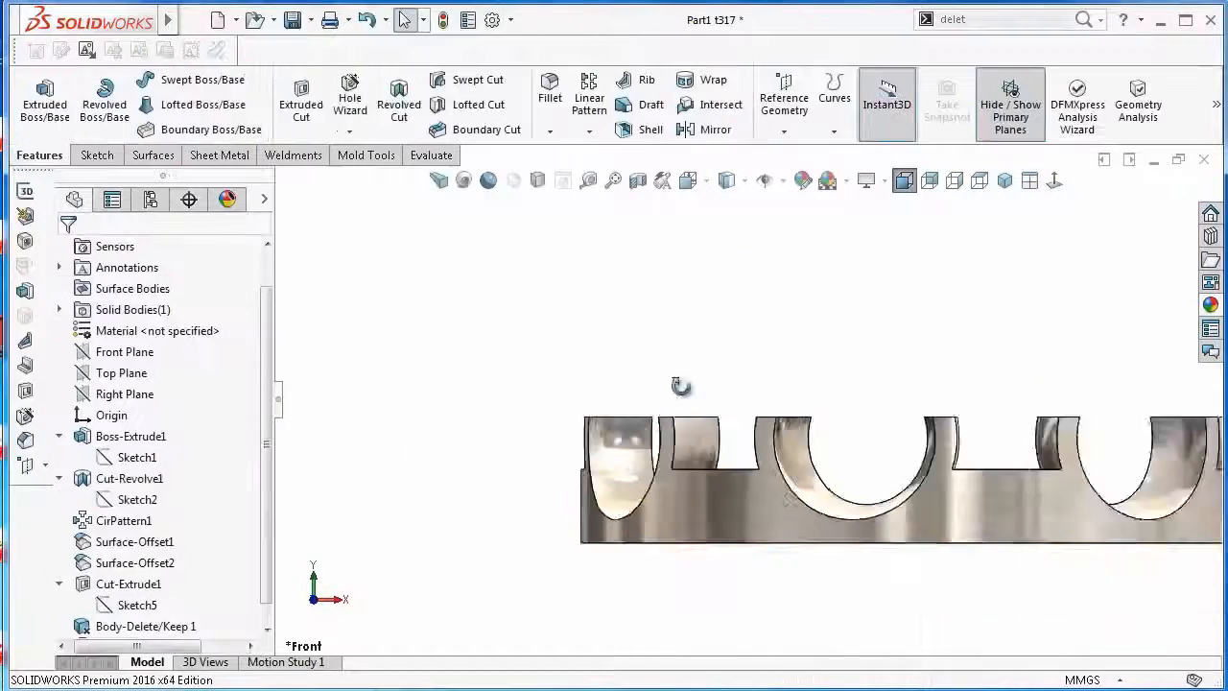
key(f)
mouse_move(921, 491)
middle_down()
mouse_move(799, 513)
mouse_move(907, 470)
mouse_move(936, 499)
middle_up()
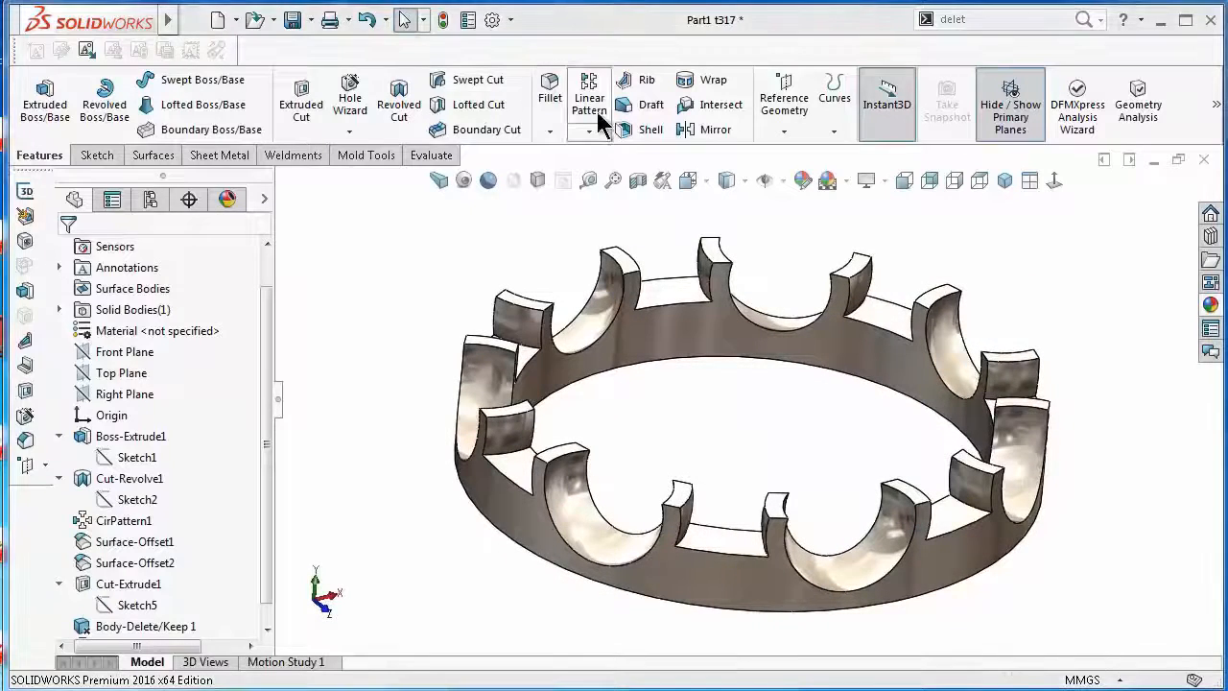
Fillet the edges of the cage's outer and inner cylindrical faces with a 0.1 mm radius
click(562, 102)
text(0.1)
click(721, 564)
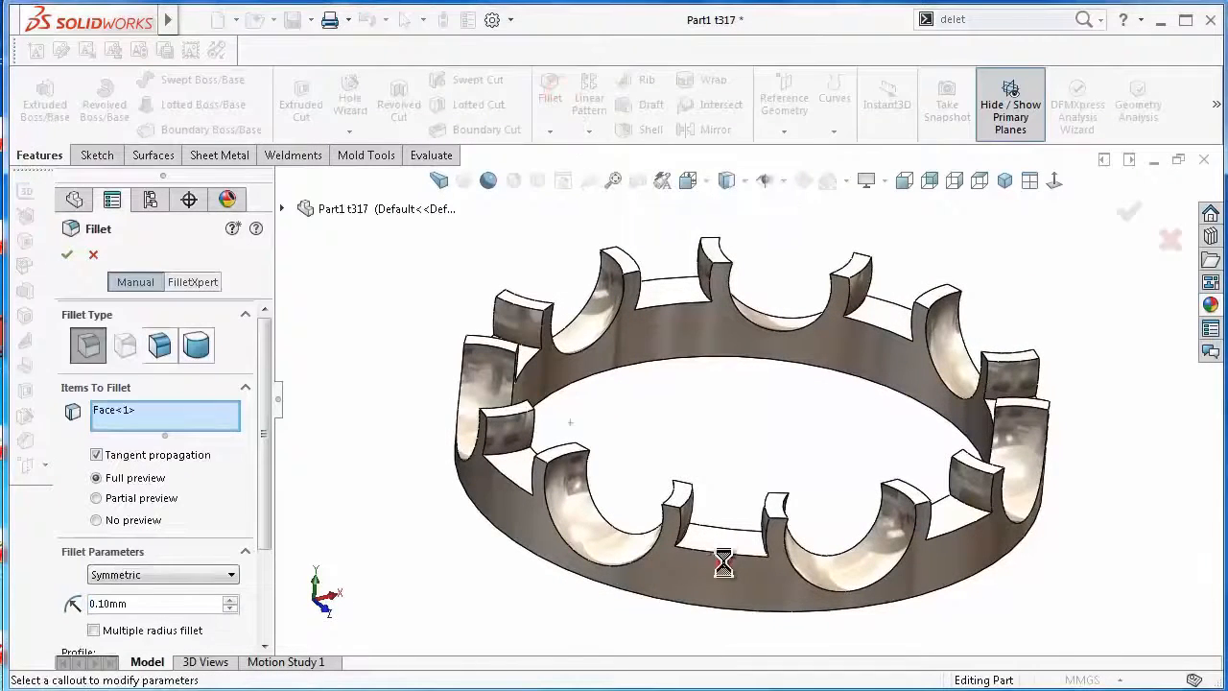
scroll(858, 534, up, 1)
middle_drag(858, 535, 878, 365)
click(878, 364)
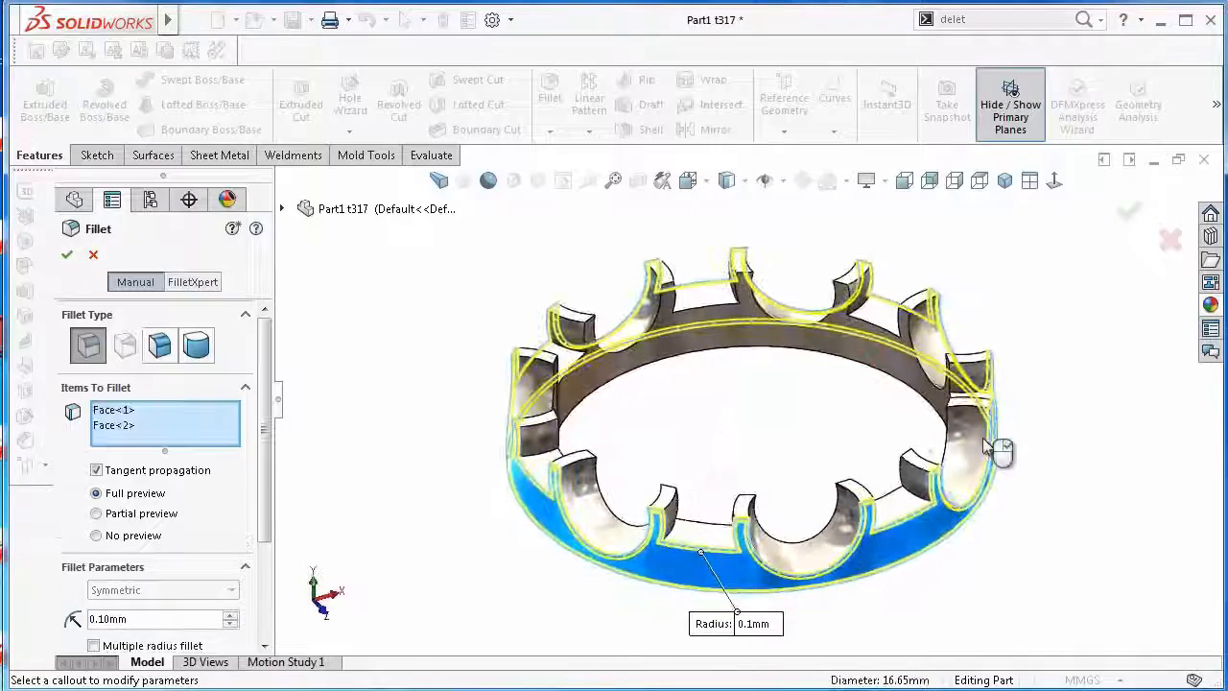
middle_drag(998, 457, 850, 617)
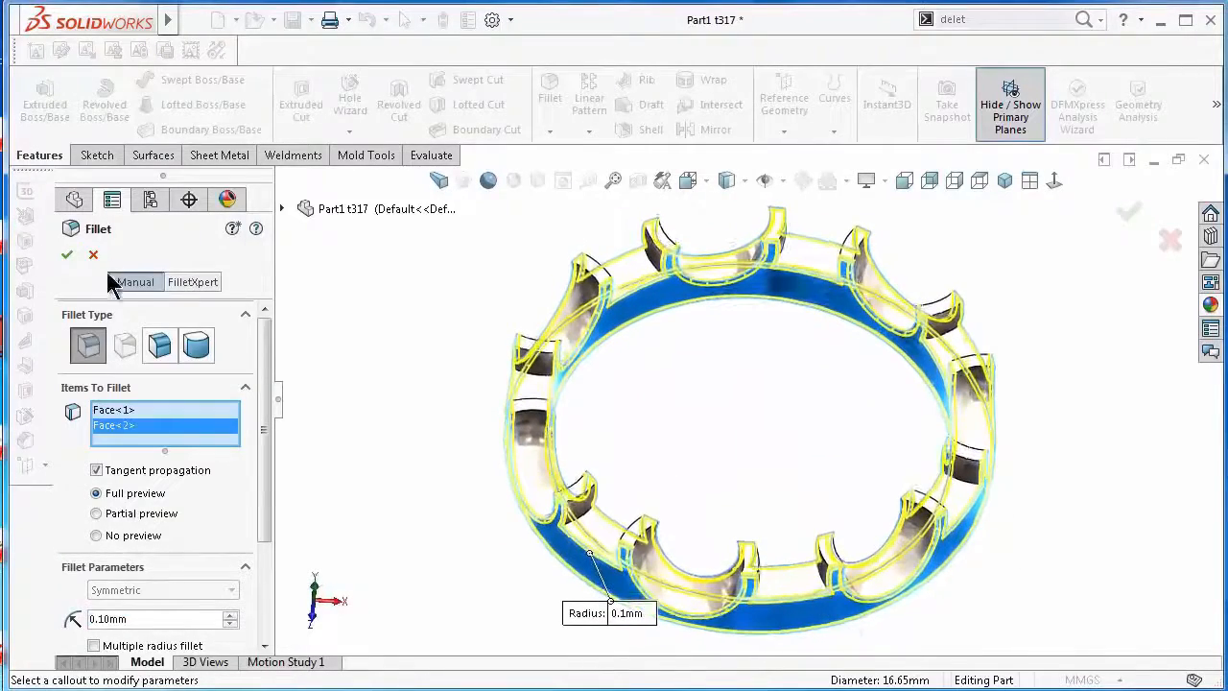
click(67, 255)
middle_drag(1007, 527, 786, 326)
click(1004, 180)
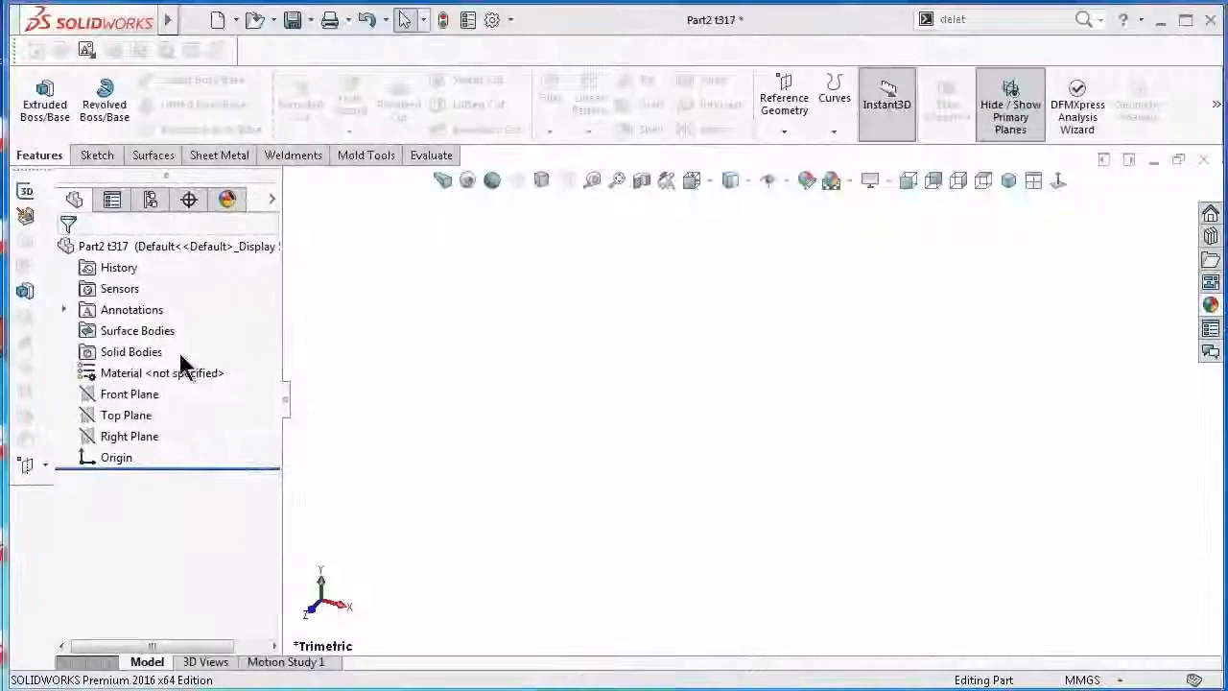
Sketch a three-point arc about 126 mm across on the new part's Front Plane and close it with a straight line
click(138, 394)
click(158, 370)
click(175, 108)
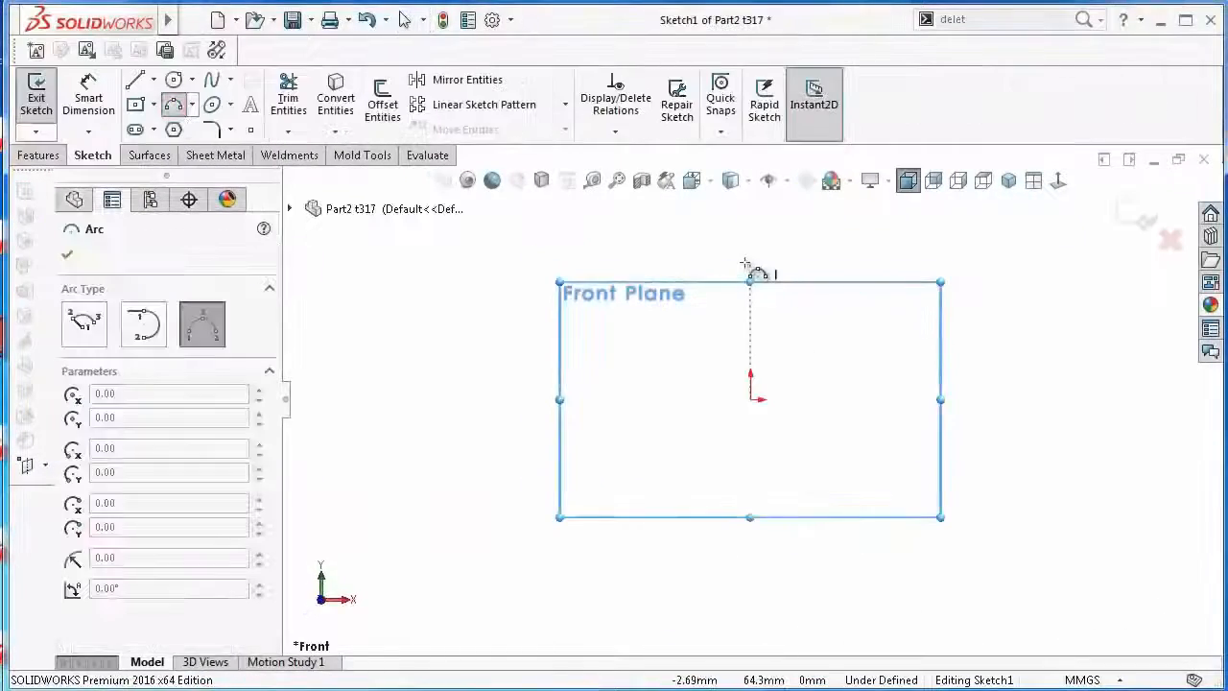
click(750, 262)
click(745, 532)
click(850, 494)
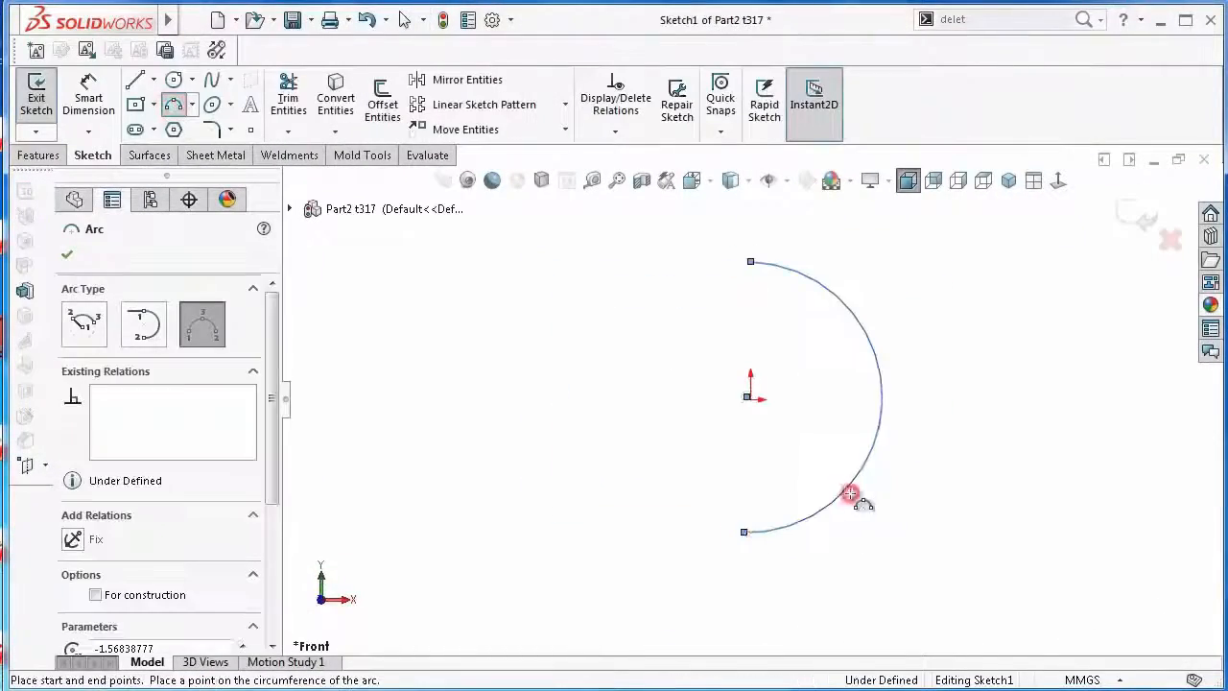
click(134, 81)
drag(750, 262, 745, 532)
key(Escape)
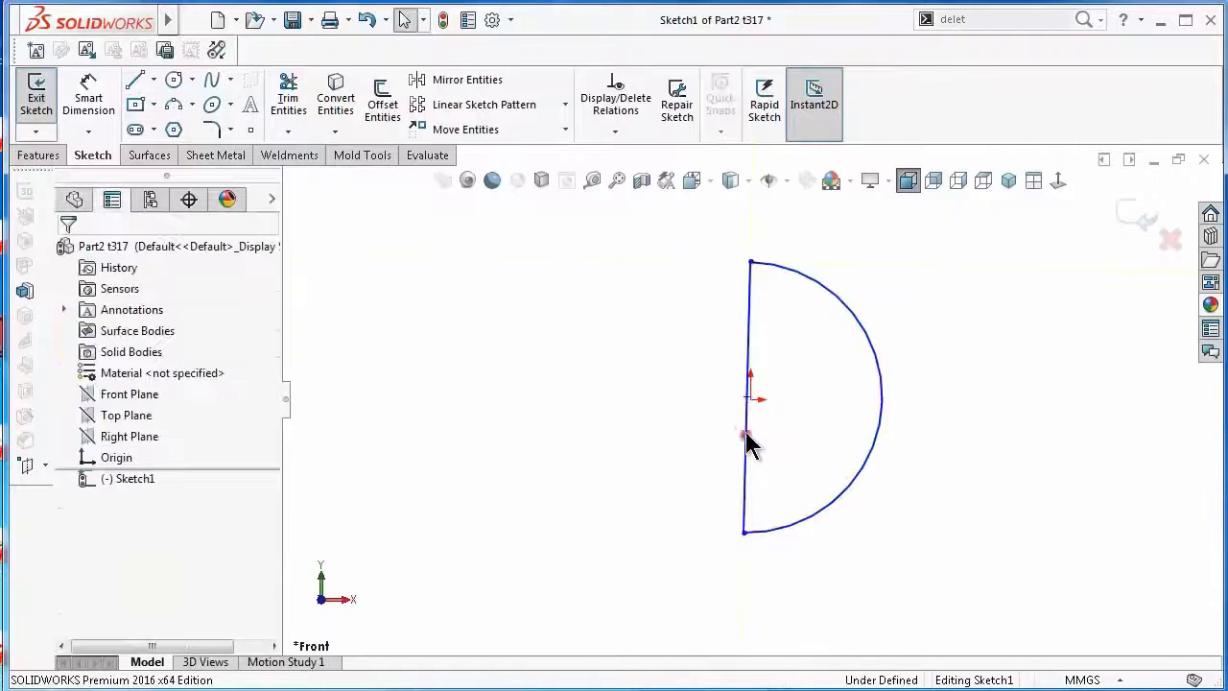
Add a Midpoint relation between the closing line and the origin
click(749, 443)
scroll(751, 436, down, 4)
ctrl+click(696, 387)
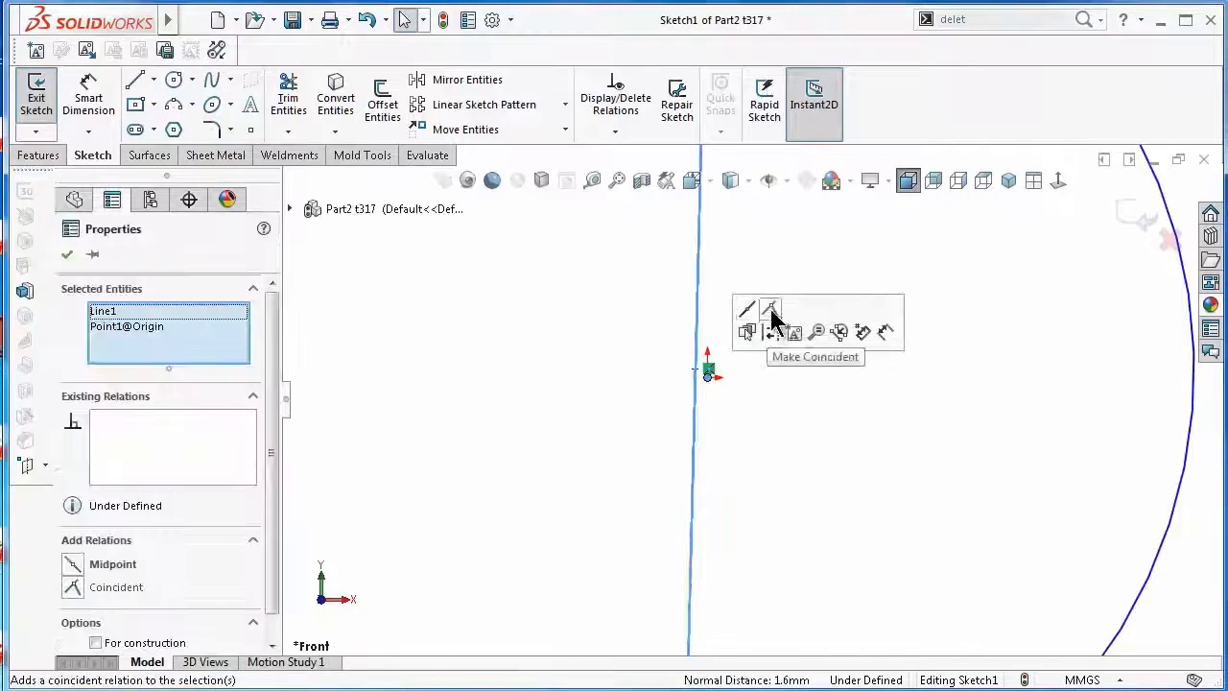
click(752, 308)
click(582, 355)
scroll(614, 422, up, 4)
Dimension the height between the closing line's ends as 3.95 mm and make the line vertical
right_drag(633, 455, 636, 403)
click(732, 329)
click(641, 323)
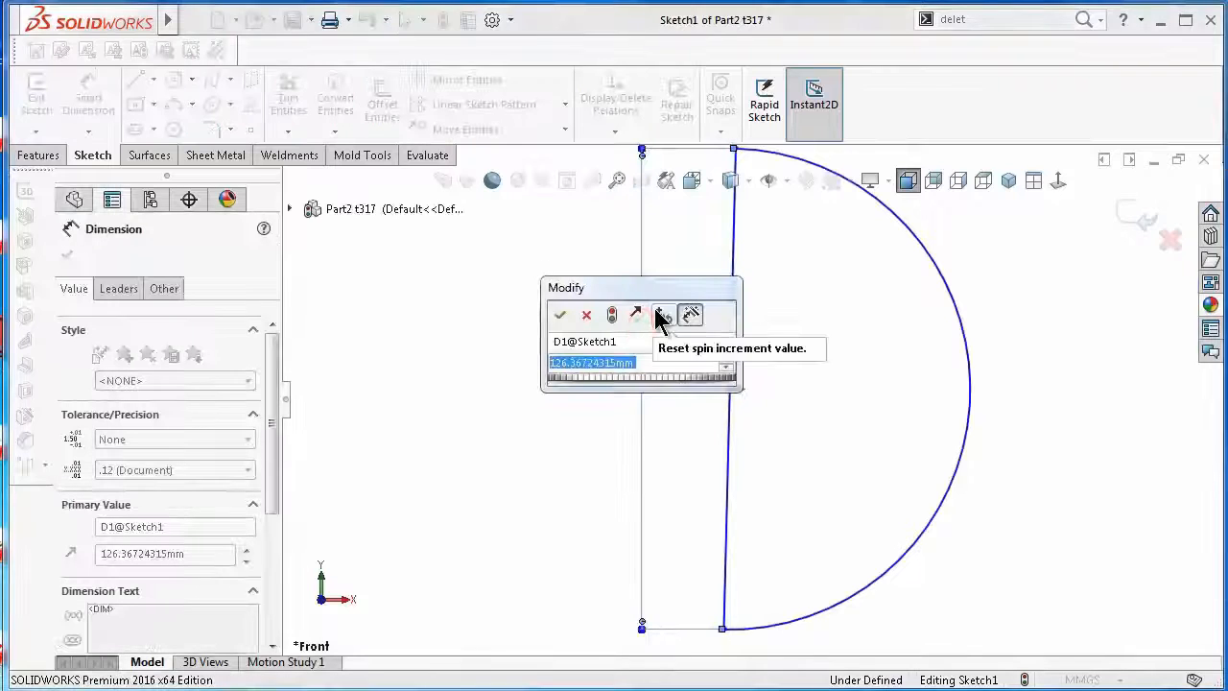
text(3.95)
key(Return)
key(Escape)
click(733, 283)
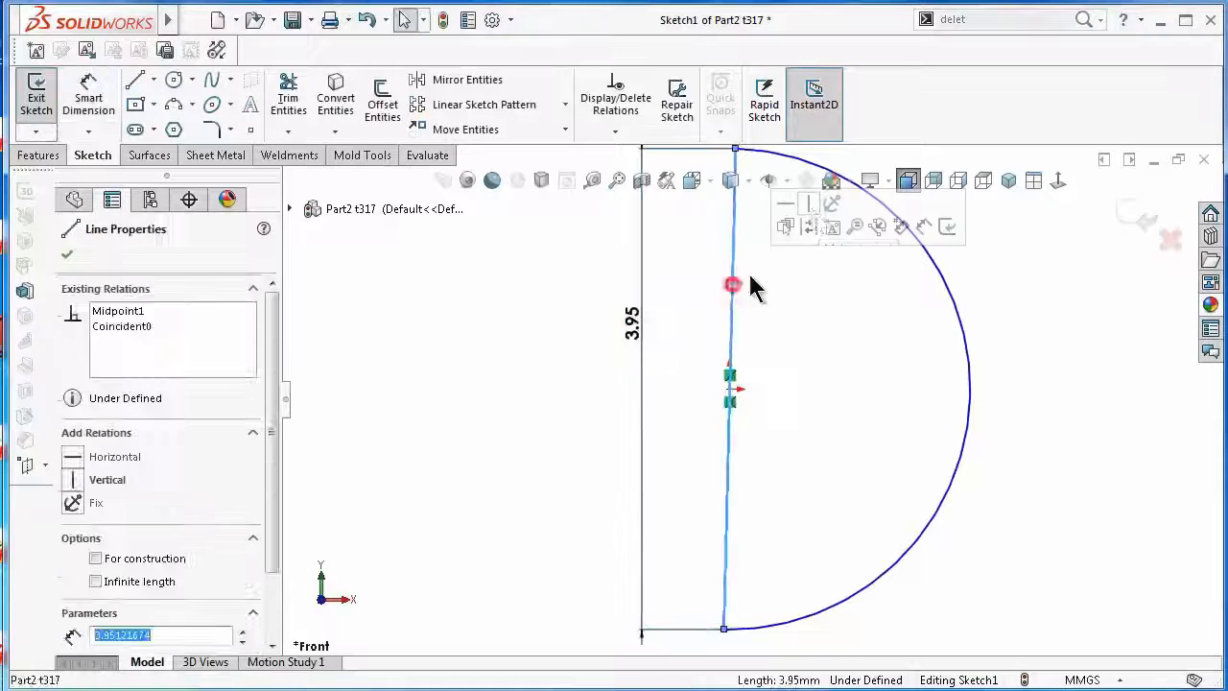
click(812, 206)
click(586, 327)
Revolve the half-circle profile 360 degrees about its vertical line to form a solid ball
scroll(587, 327, up, 3)
click(40, 151)
click(104, 101)
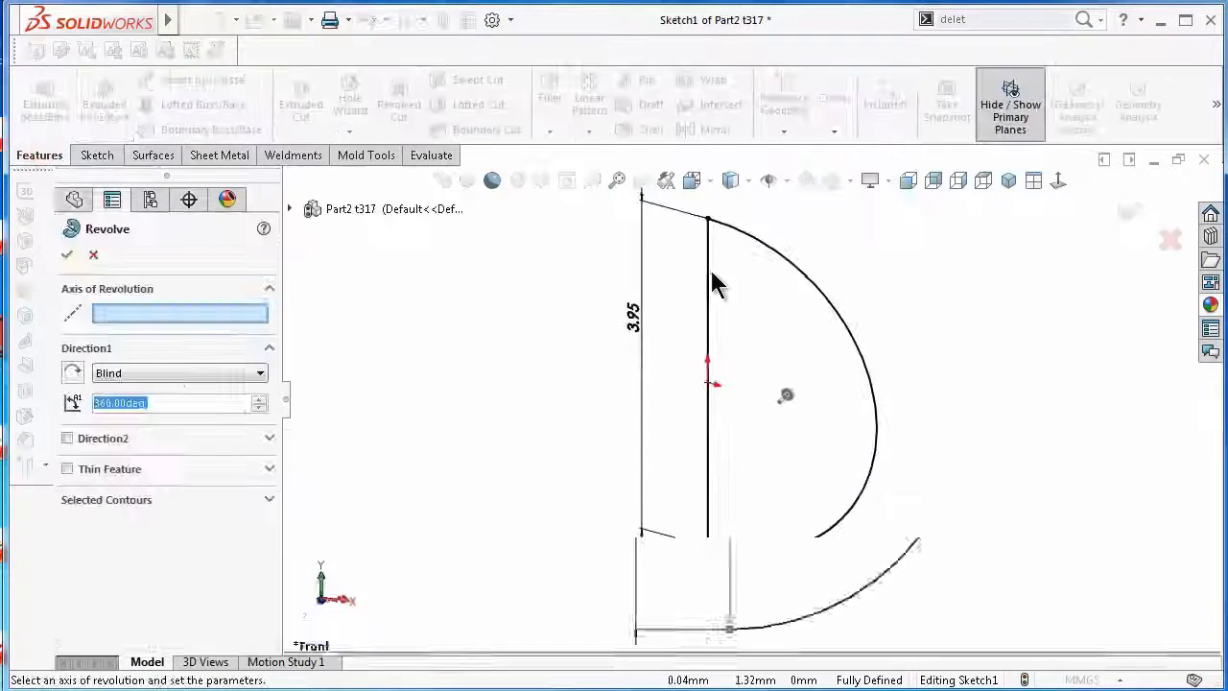
click(707, 269)
click(1139, 225)
click(1014, 303)
Show the ball in isometric view with shadows and save the part
scroll(834, 272, up, 2)
scroll(779, 217, down, 1)
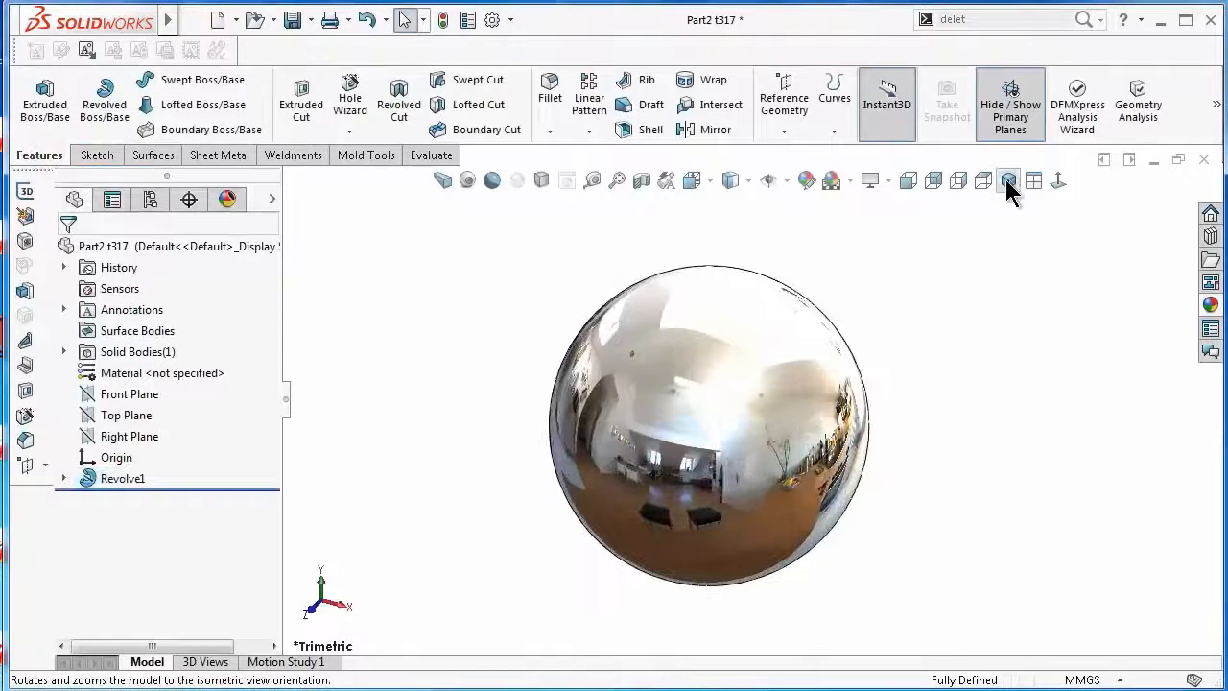
click(1009, 181)
click(541, 181)
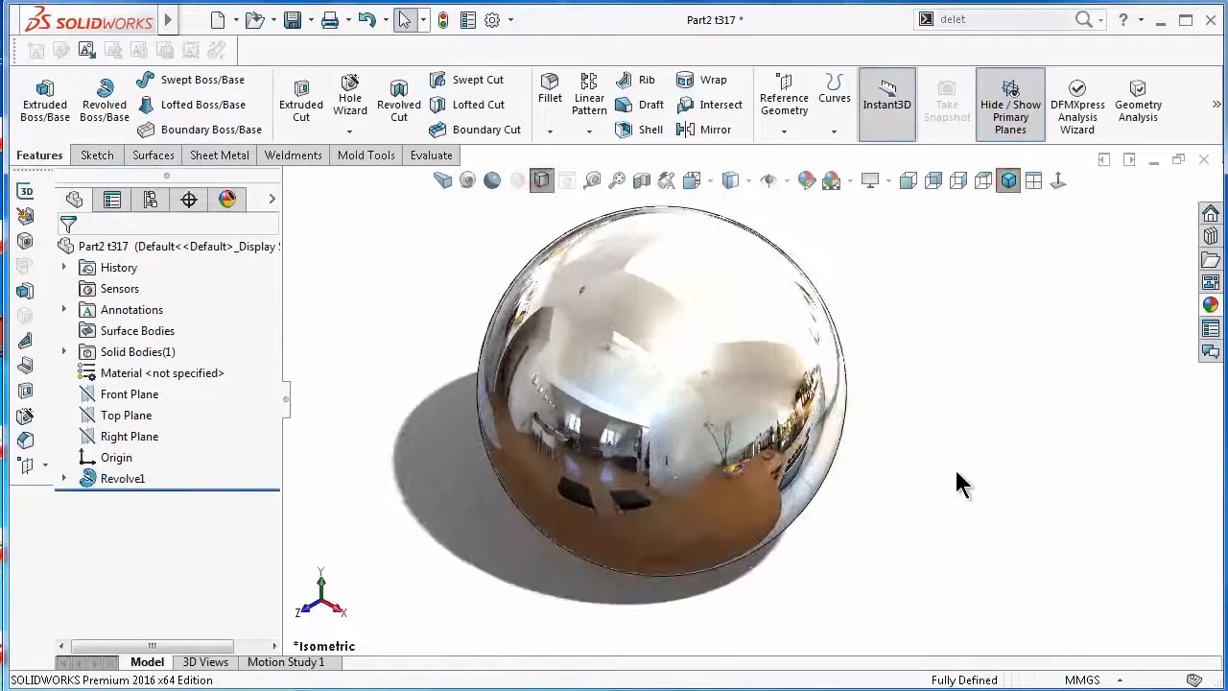
key(ctrl+s)
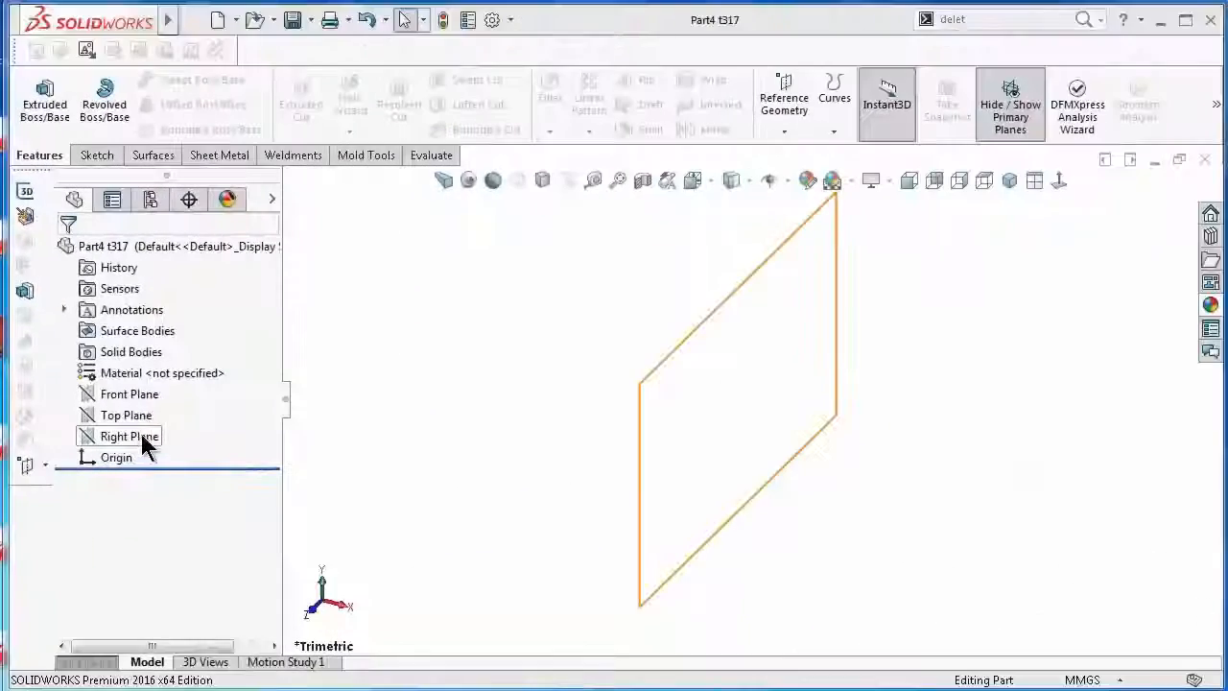
Sketch a circle centred on the origin on the new part's Top Plane
click(126, 415)
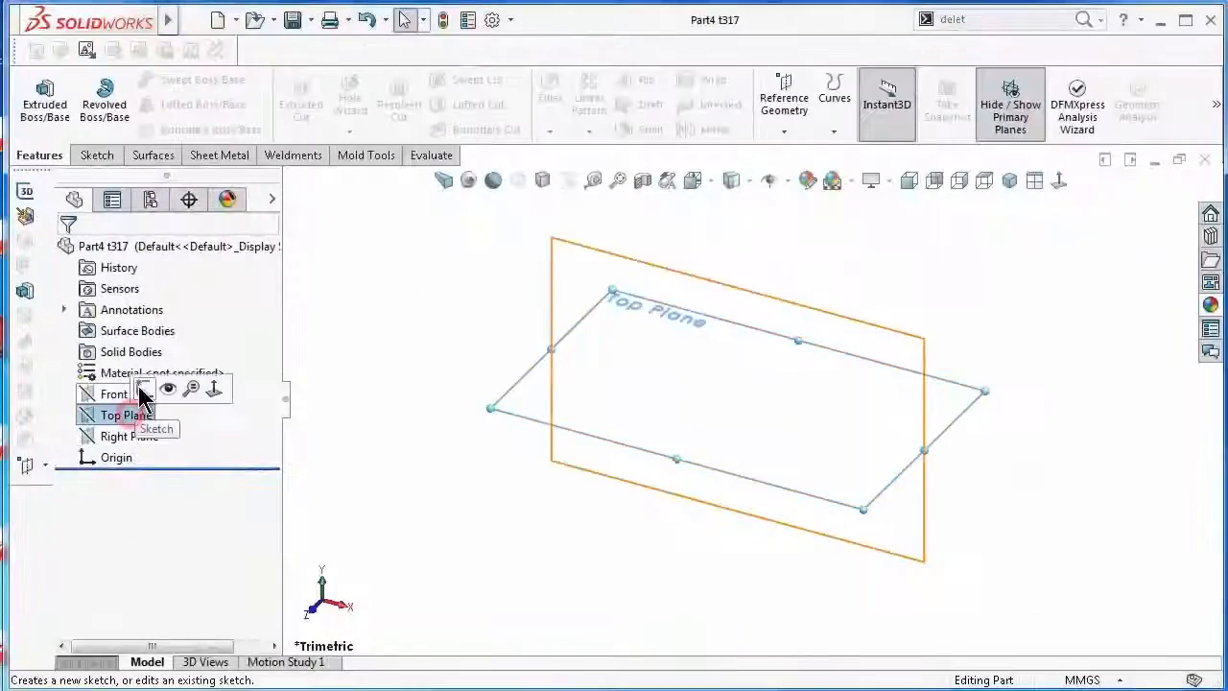
click(140, 395)
click(174, 80)
click(751, 399)
click(620, 343)
Dimension the circle's diameter as 13 mm
click(88, 95)
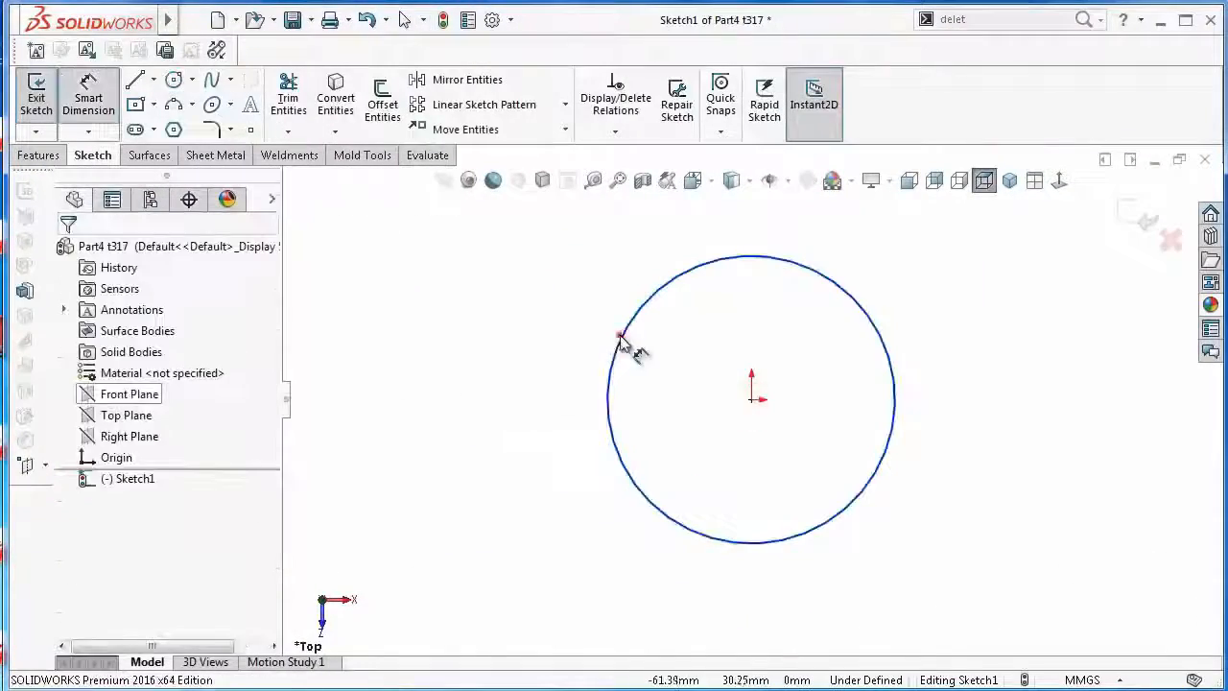
click(620, 337)
click(549, 356)
text(13.00mm)
key(Return)
double_click(602, 360)
text(13)
key(Return)
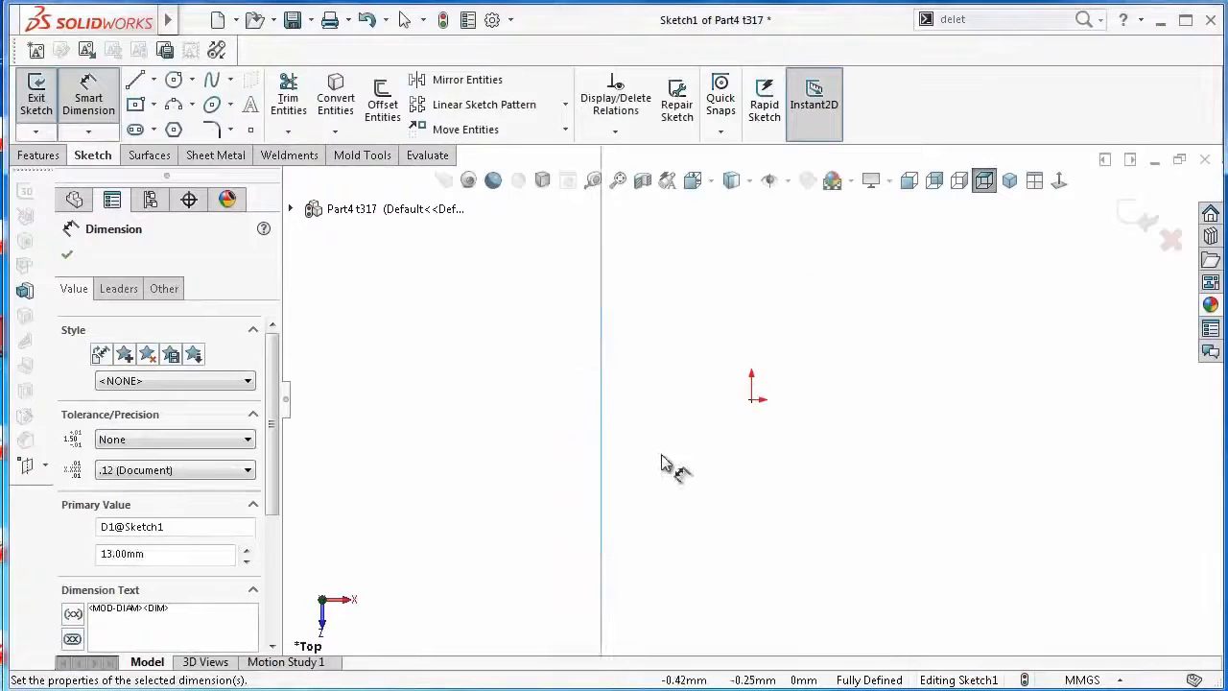
click(618, 182)
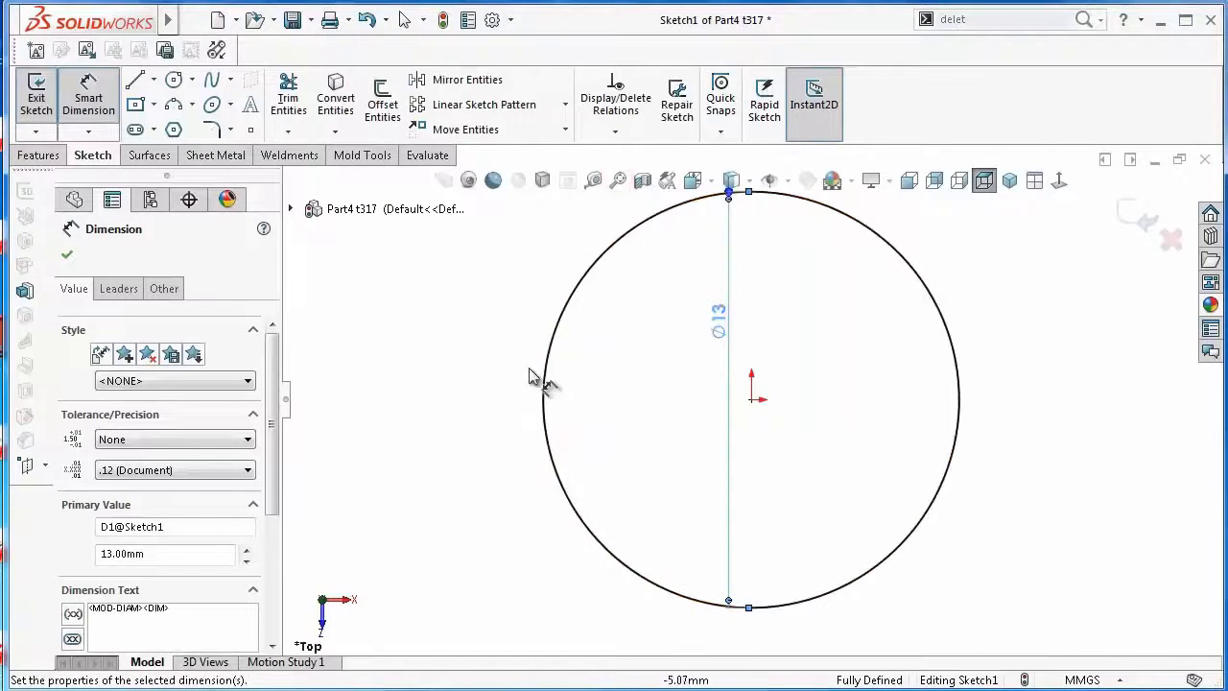
Offset the 13 mm circle inward by 1.65 mm using Reverse
click(38, 155)
click(93, 155)
click(382, 103)
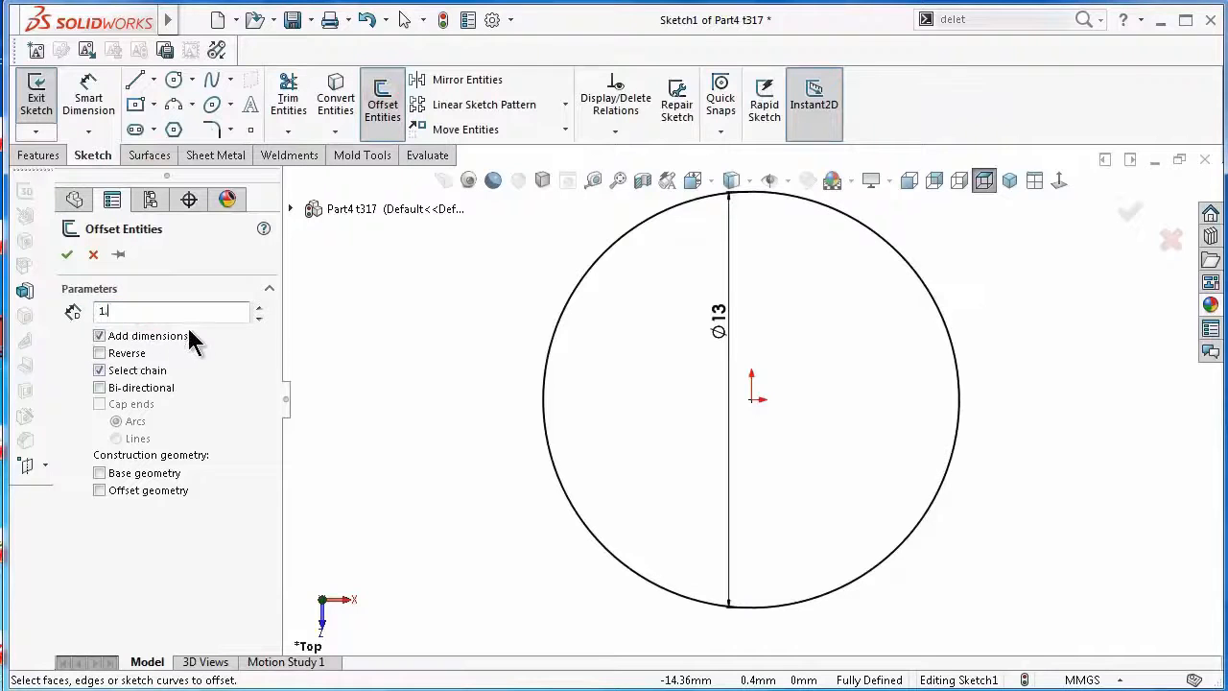
text(1.65)
click(566, 307)
click(100, 353)
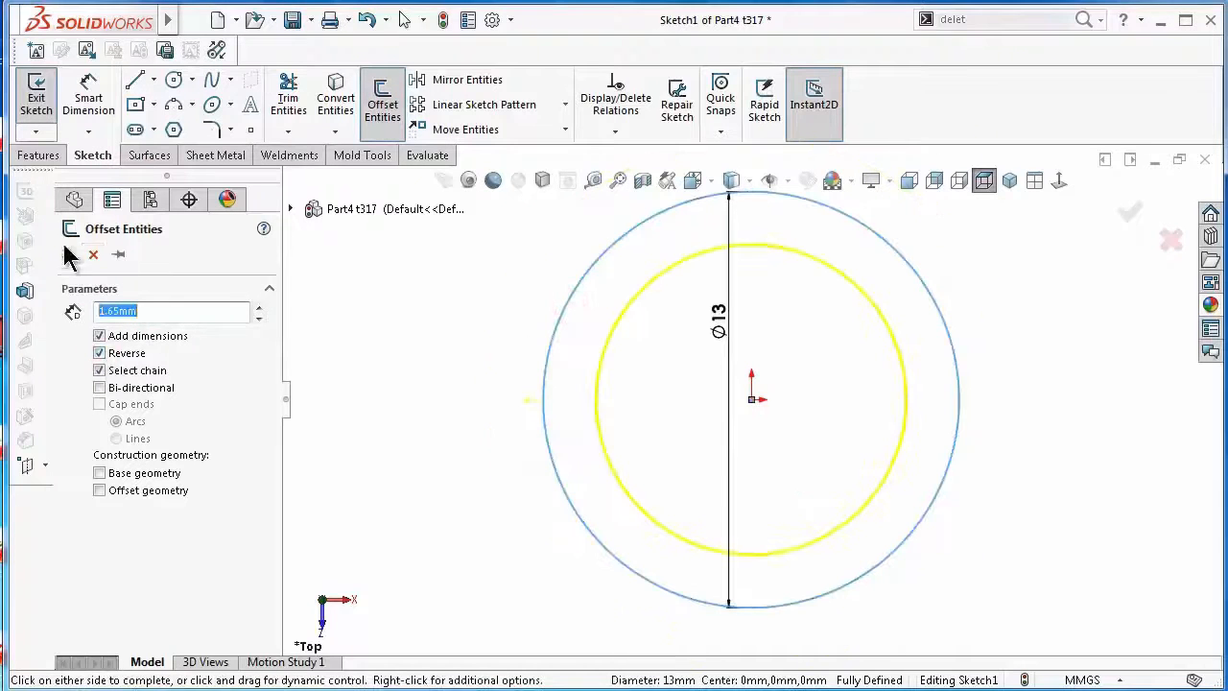
click(68, 254)
Extrude the ring profile 7 mm with the Mid Plane end condition
key(ctrl+7)
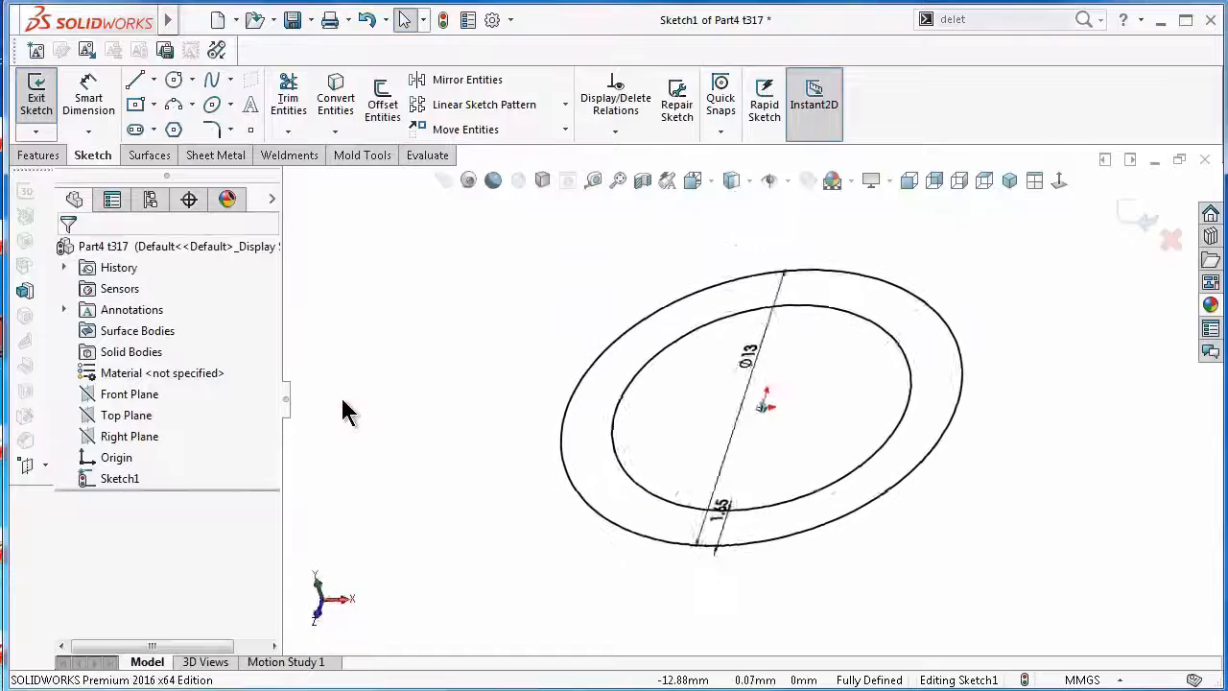
click(38, 154)
click(40, 96)
click(126, 370)
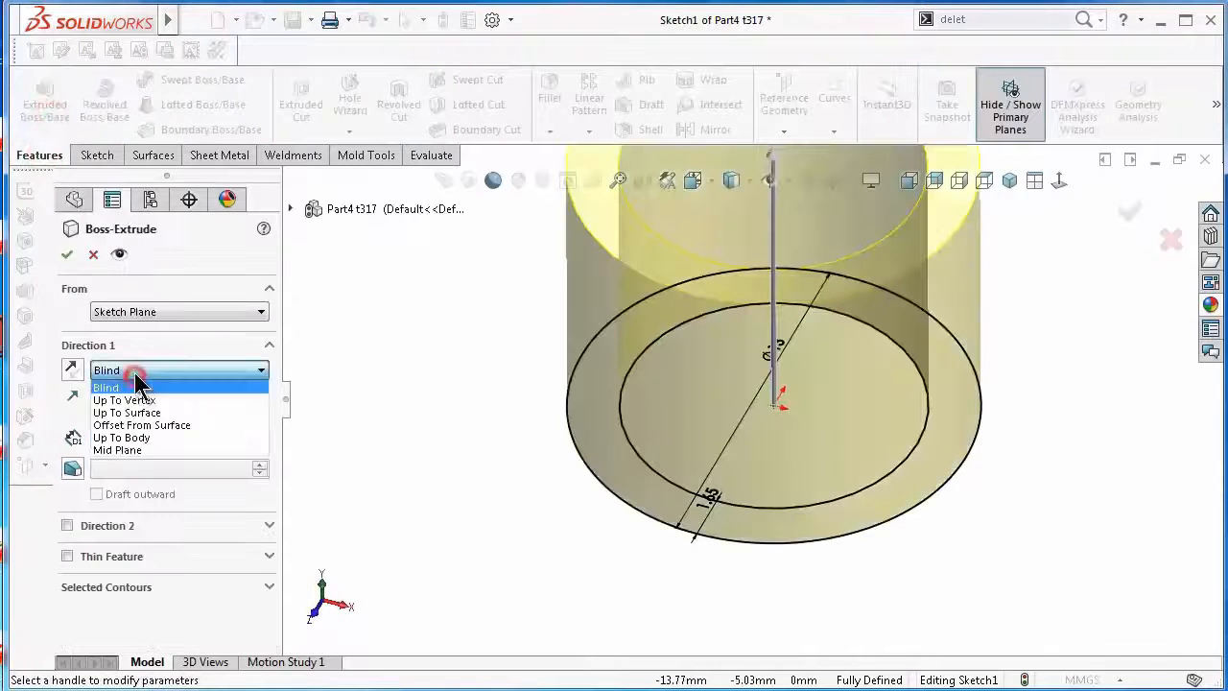
click(134, 453)
text(7)
key(Return)
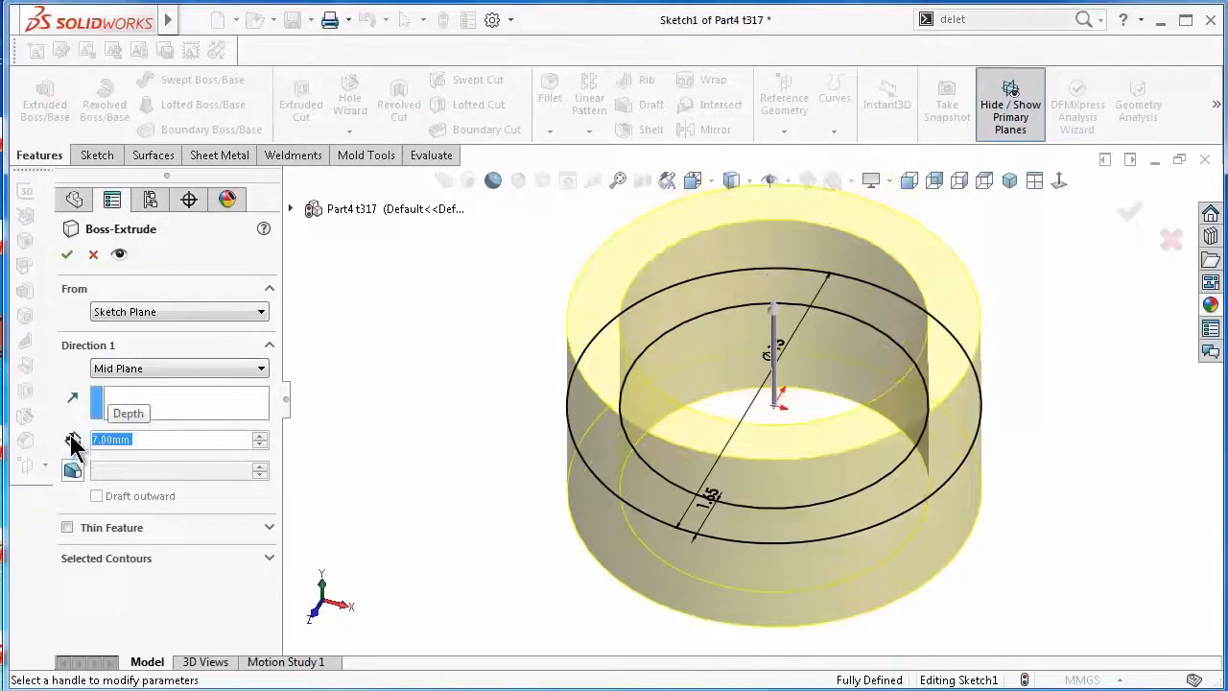
click(67, 255)
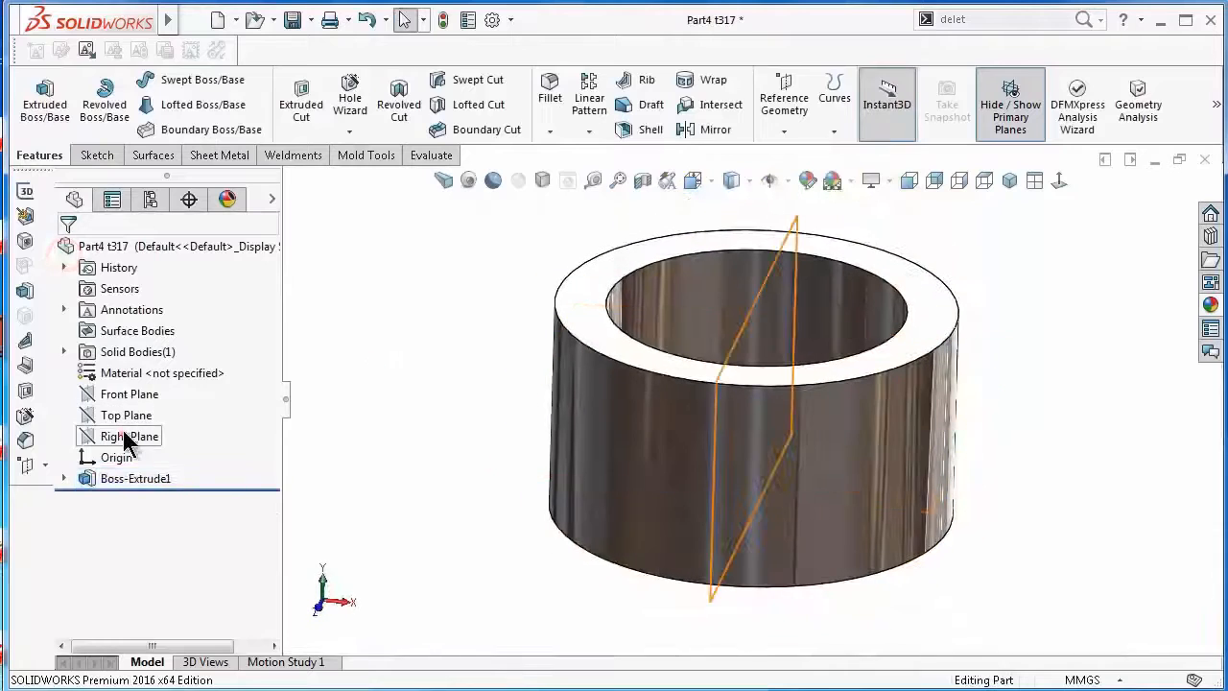
Sketch a circle of about 0.9 mm radius on the Right Plane, near the ring's outer edge
click(129, 436)
click(124, 415)
click(997, 388)
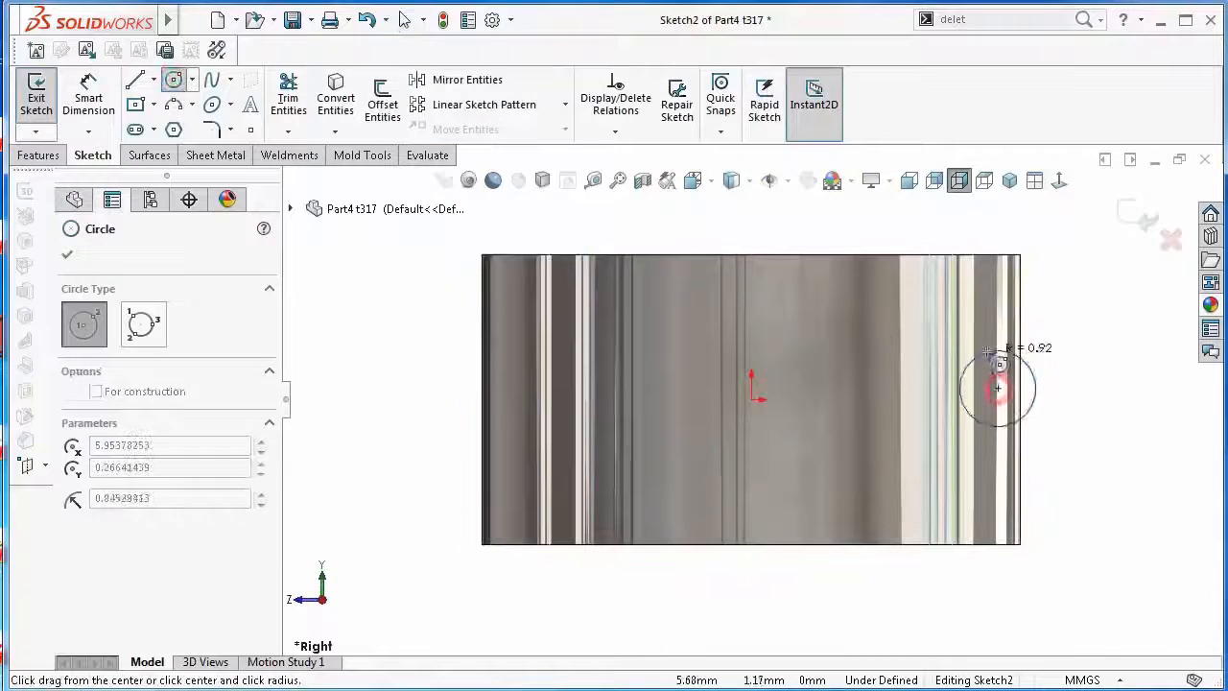
click(1001, 349)
Dimension the diameter of the small circle near the ring's outer edge as 3.95 mm
right_drag(1038, 399, 1042, 372)
click(1037, 378)
click(1080, 372)
text(3.95)
key(Return)
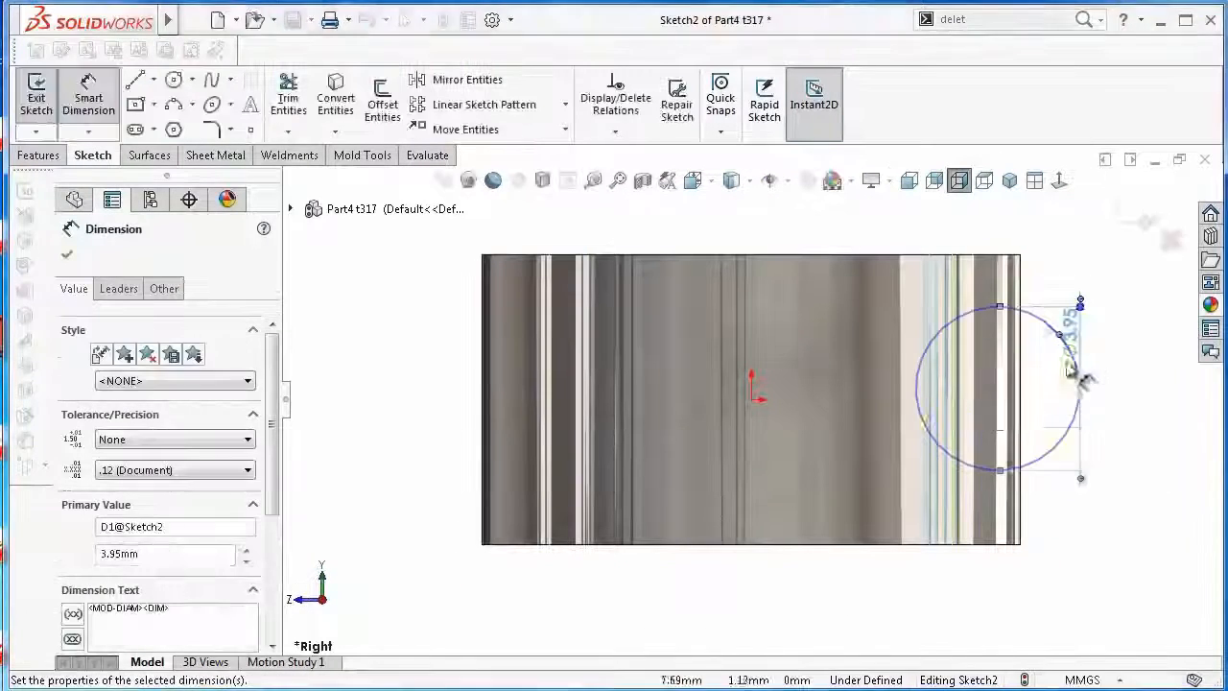
Set the horizontal distance between the 3.95 mm circle's centre and the origin to 8 mm
click(997, 388)
click(752, 398)
scroll(775, 406, up, 2)
click(814, 266)
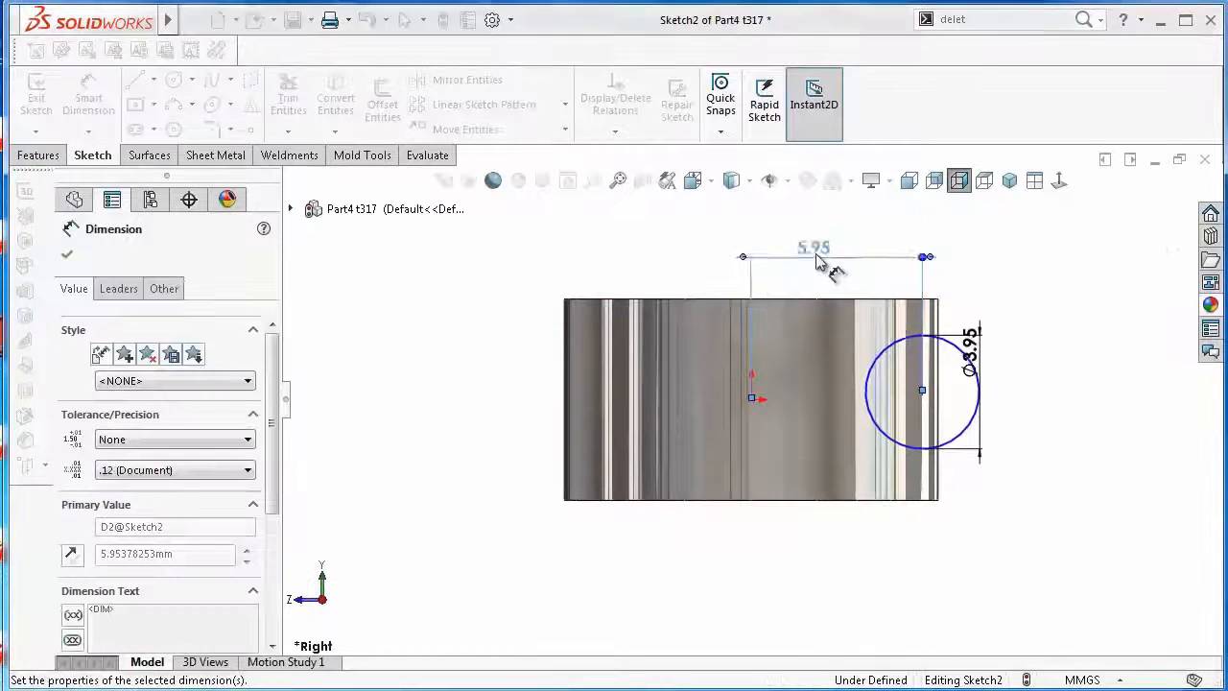
text(8)
key(Return)
Add a Horizontal relation between the 3.95 mm circle's centre and the origin
scroll(936, 331, down, 1)
key(Escape)
click(989, 405)
ctrl+click(714, 415)
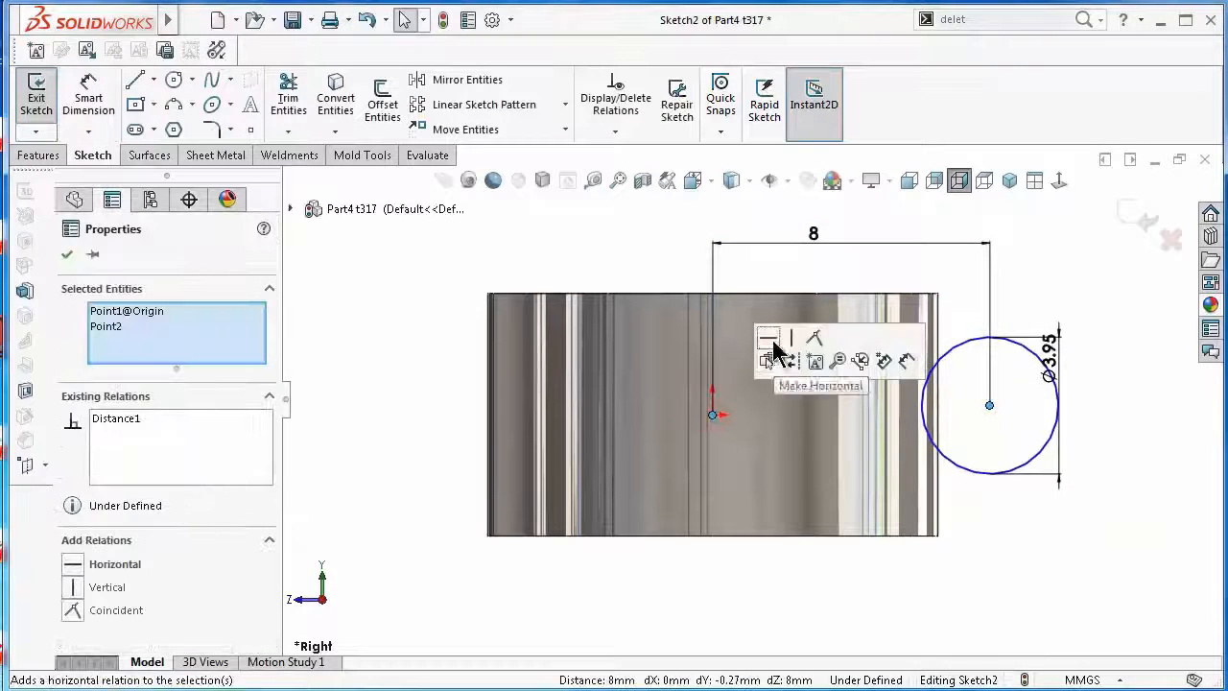
click(771, 341)
click(614, 252)
Show the temporary axes so the ring's central axis can be selected
middle_drag(668, 299, 671, 345)
click(778, 180)
click(787, 234)
click(451, 279)
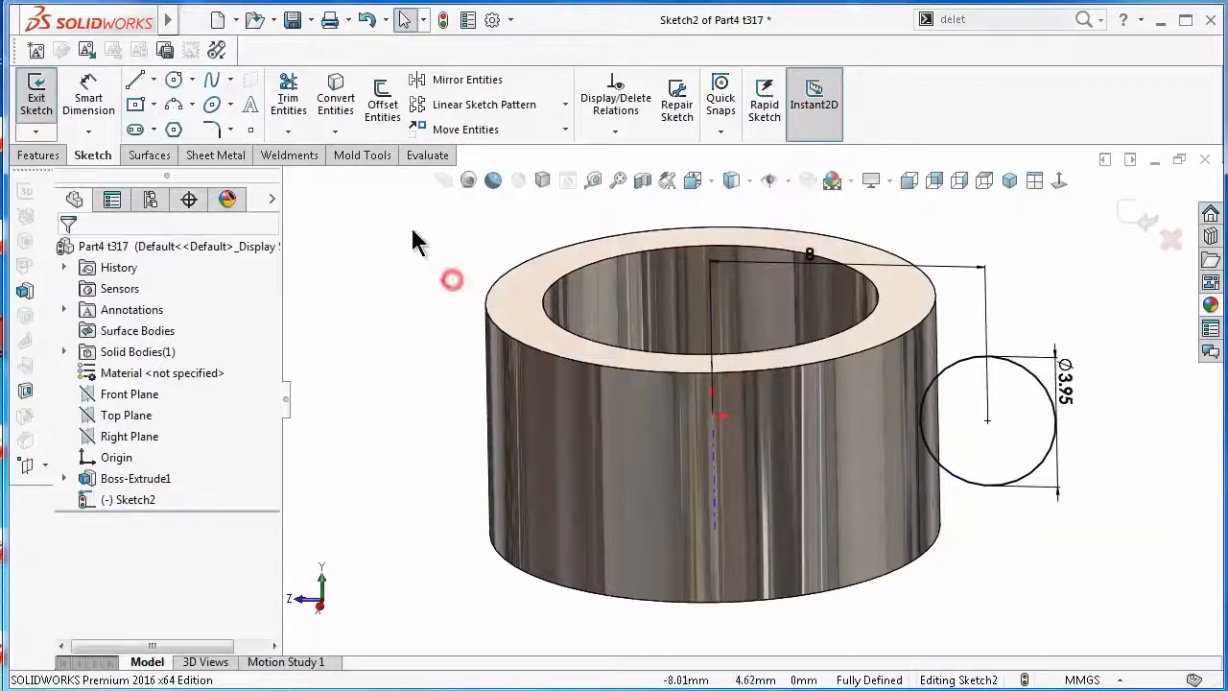
Cut a groove around the ring by revolving the 3.95 mm circle 360 degrees about the ring's central axis
click(37, 156)
click(396, 120)
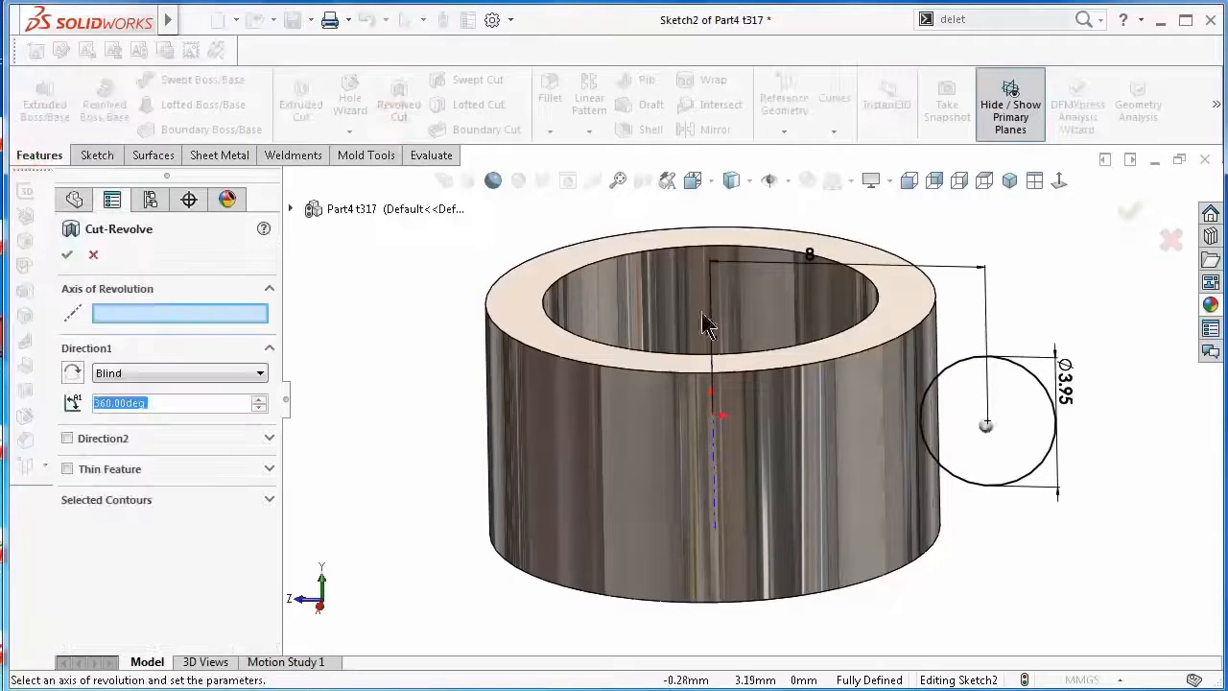
click(715, 455)
right_click(1071, 478)
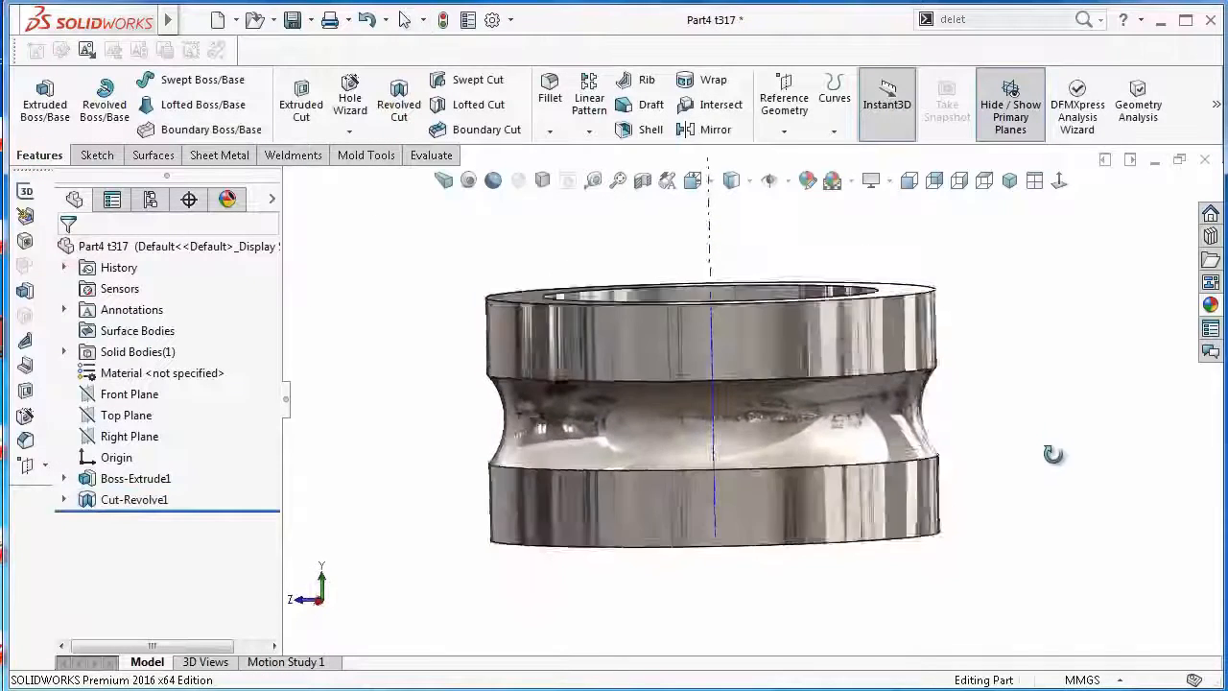
Fillet the edges of the ring's two outer bands, groove and bore with a 0.1 mm radius
click(550, 91)
click(933, 370)
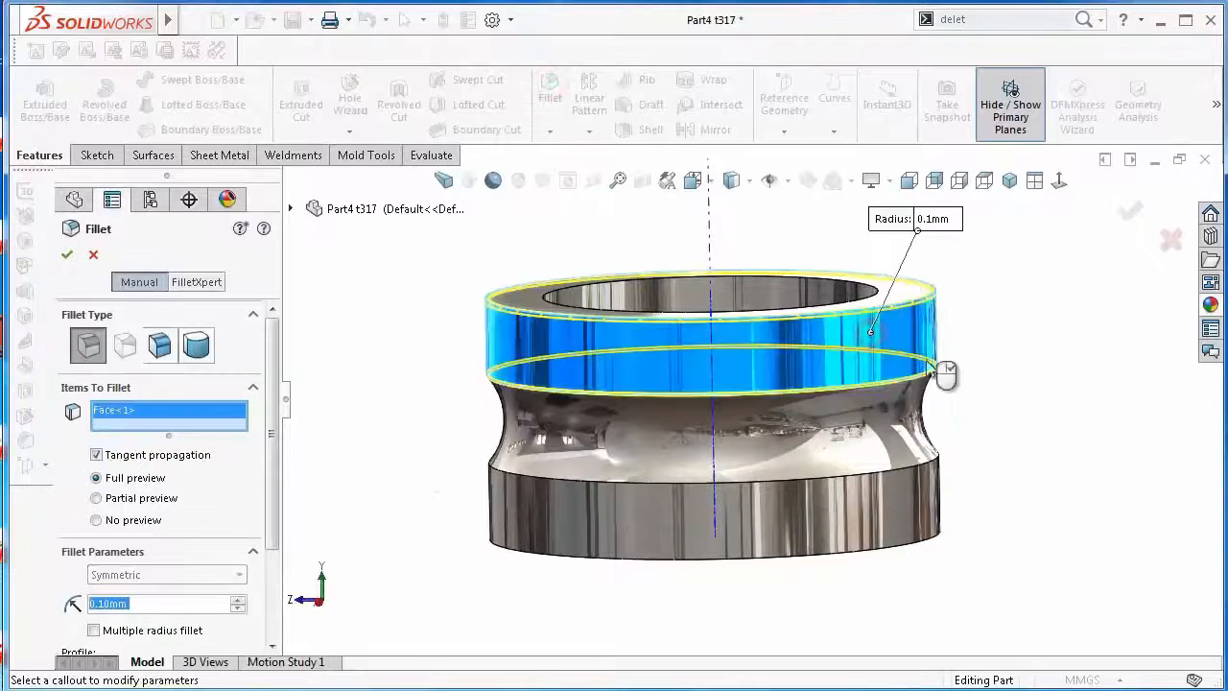
click(902, 449)
click(863, 518)
click(844, 288)
click(1131, 212)
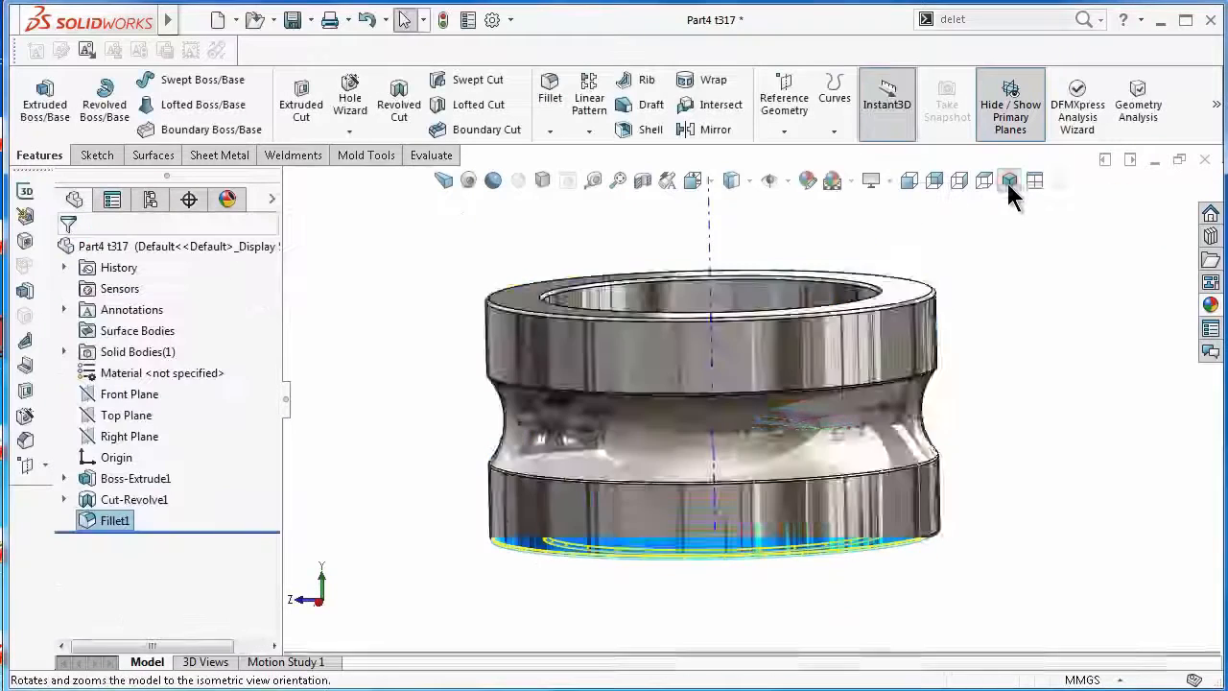
Hide the temporary axes and show the grooved ring in isometric view
click(1009, 180)
click(786, 180)
click(798, 239)
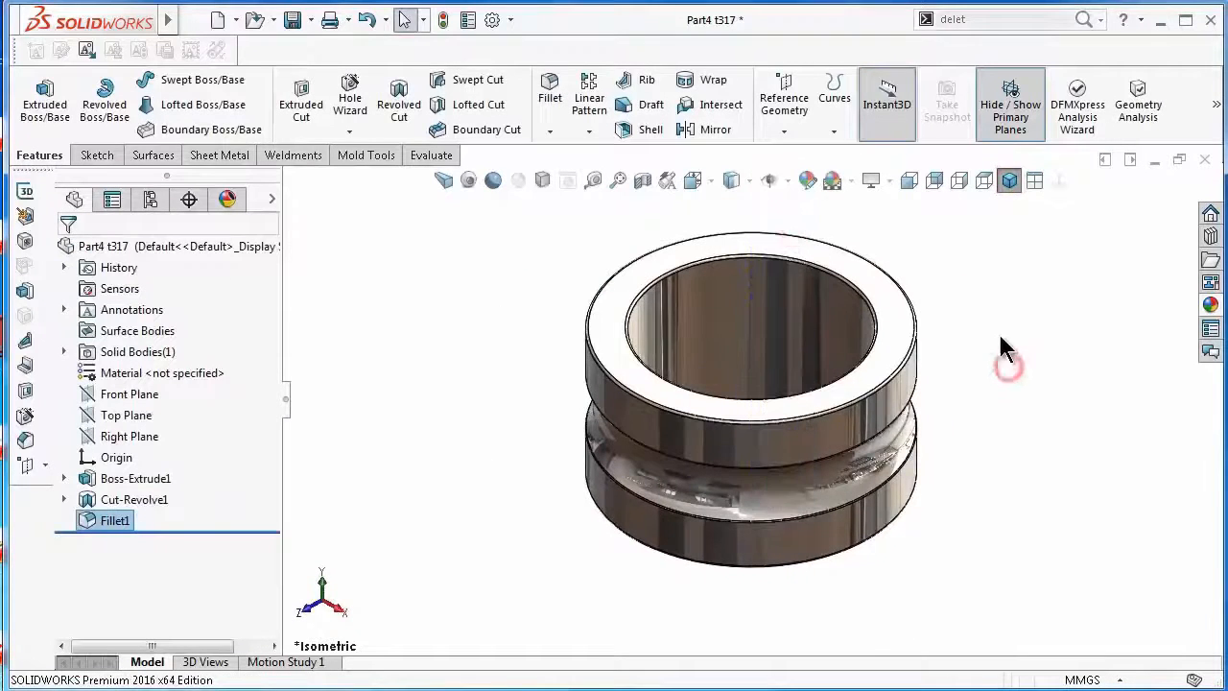
click(443, 181)
scroll(829, 401, down, 2)
click(492, 182)
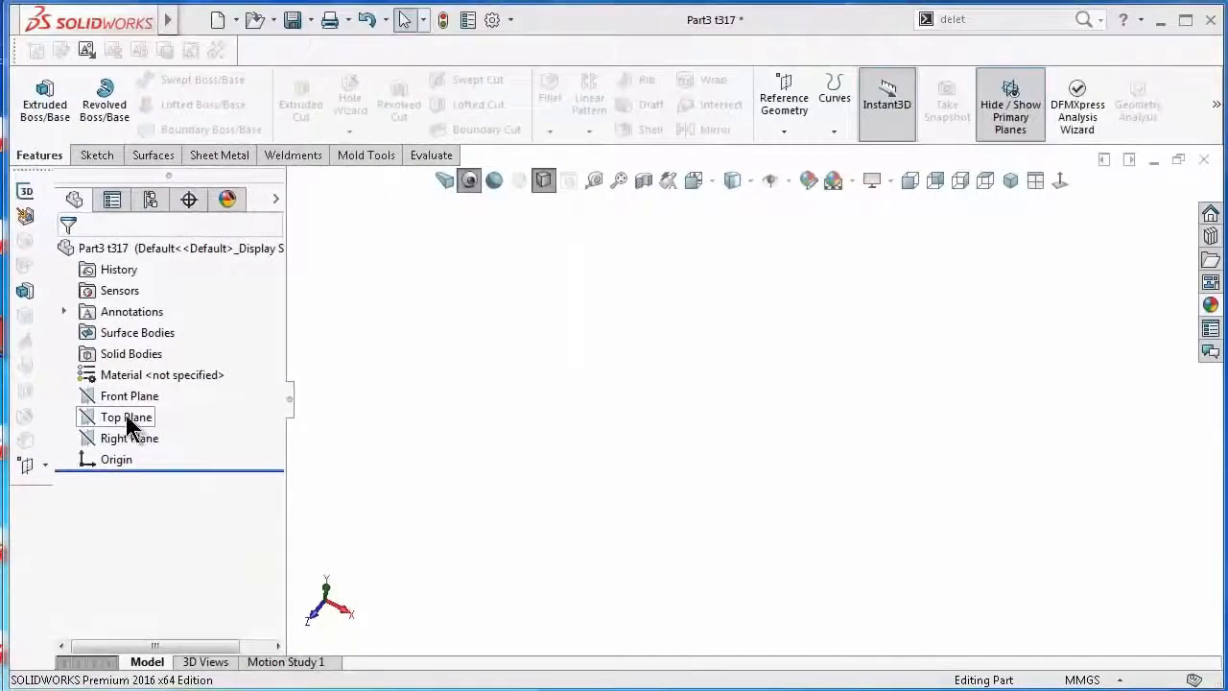
Sketch a circle about 168 mm in diameter, centred on the origin, on the Top Plane of the new Part3
click(127, 418)
click(136, 395)
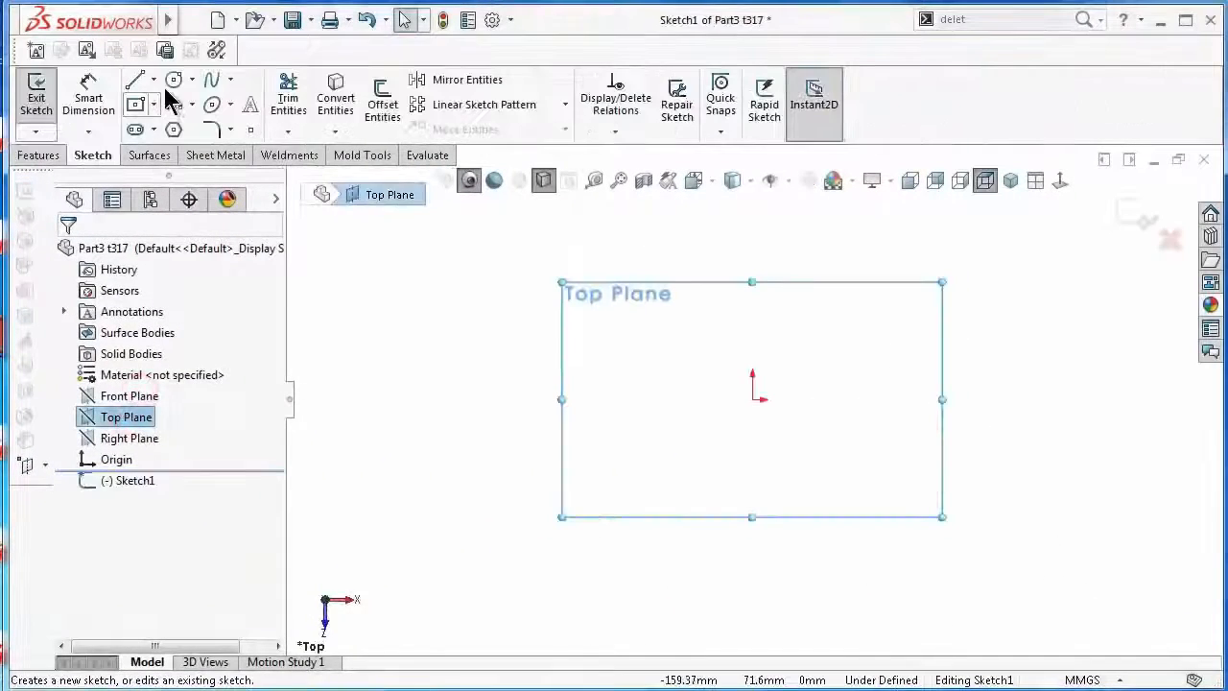
click(172, 83)
click(752, 399)
click(595, 314)
Dimension the circle's diameter as 16.65+0.65 mm
right_drag(538, 418, 522, 360)
click(578, 374)
click(518, 373)
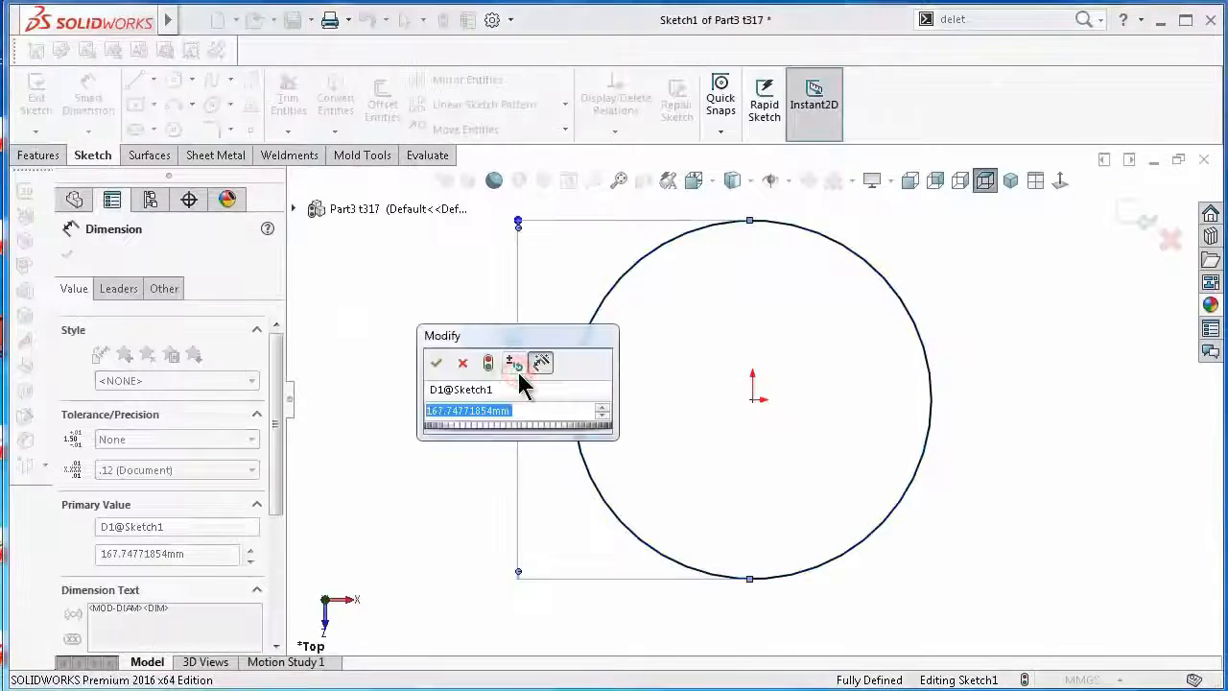
text(16.65+0.65)
key(Return)
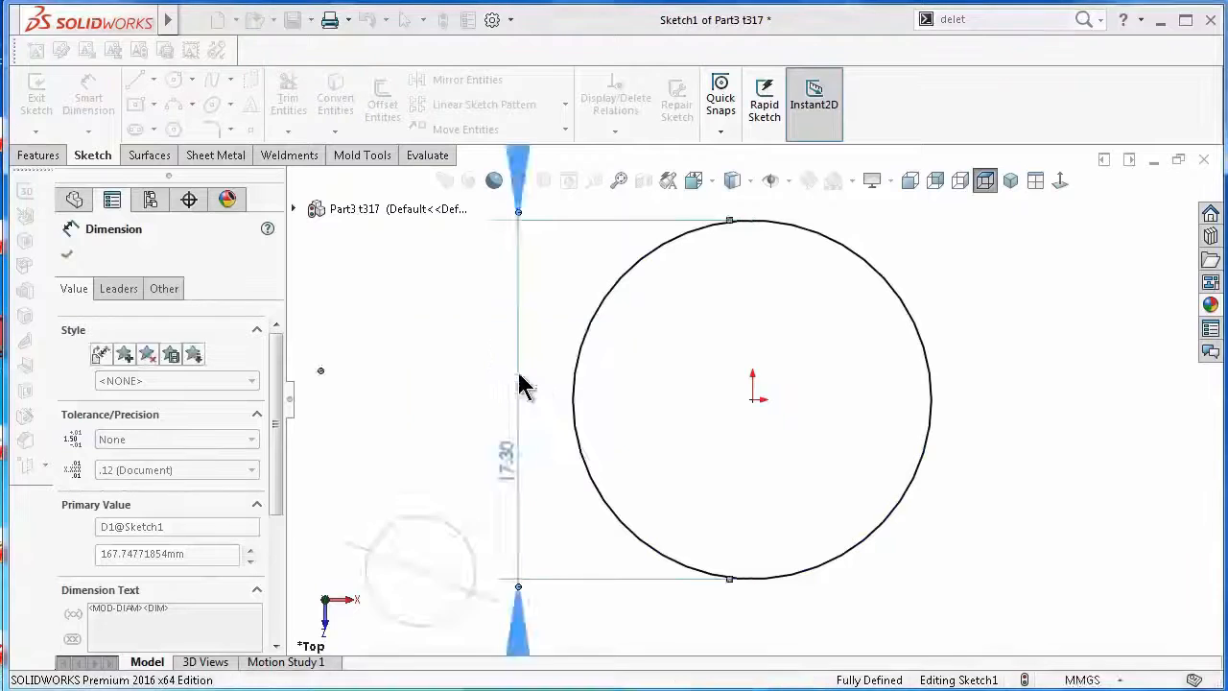
click(548, 416)
middle_drag(553, 425, 556, 425)
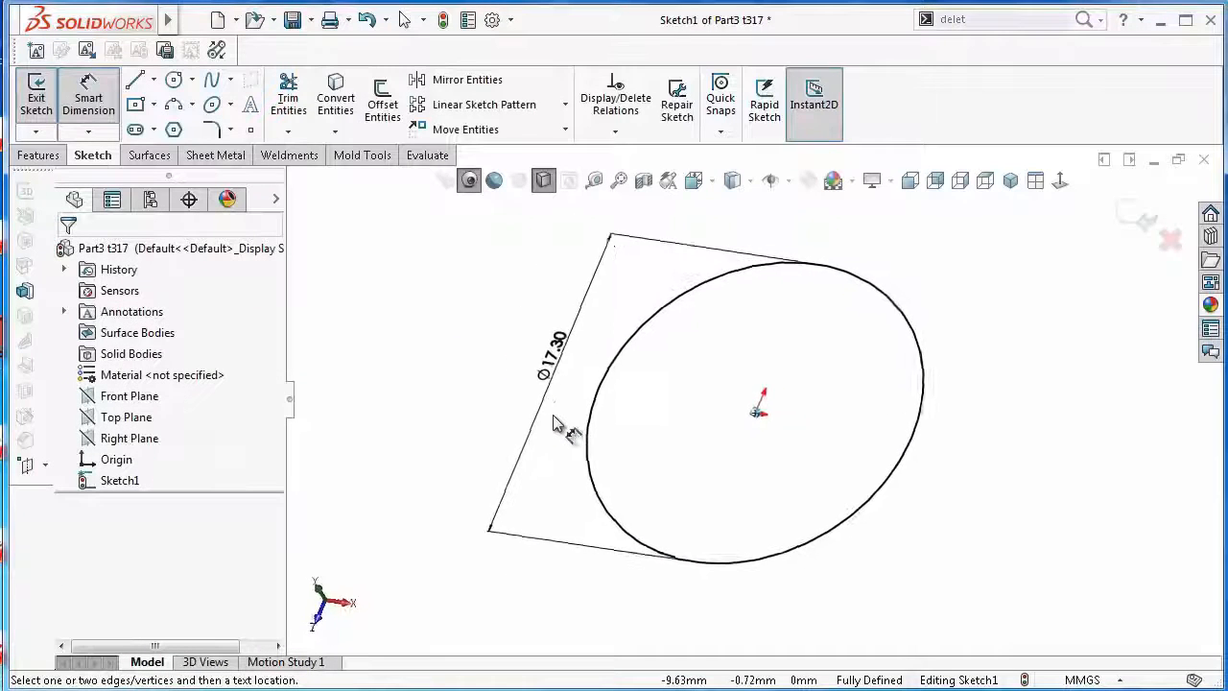
Offset the 17.30 mm circle outward by 1.65 mm
click(37, 154)
click(102, 156)
click(382, 102)
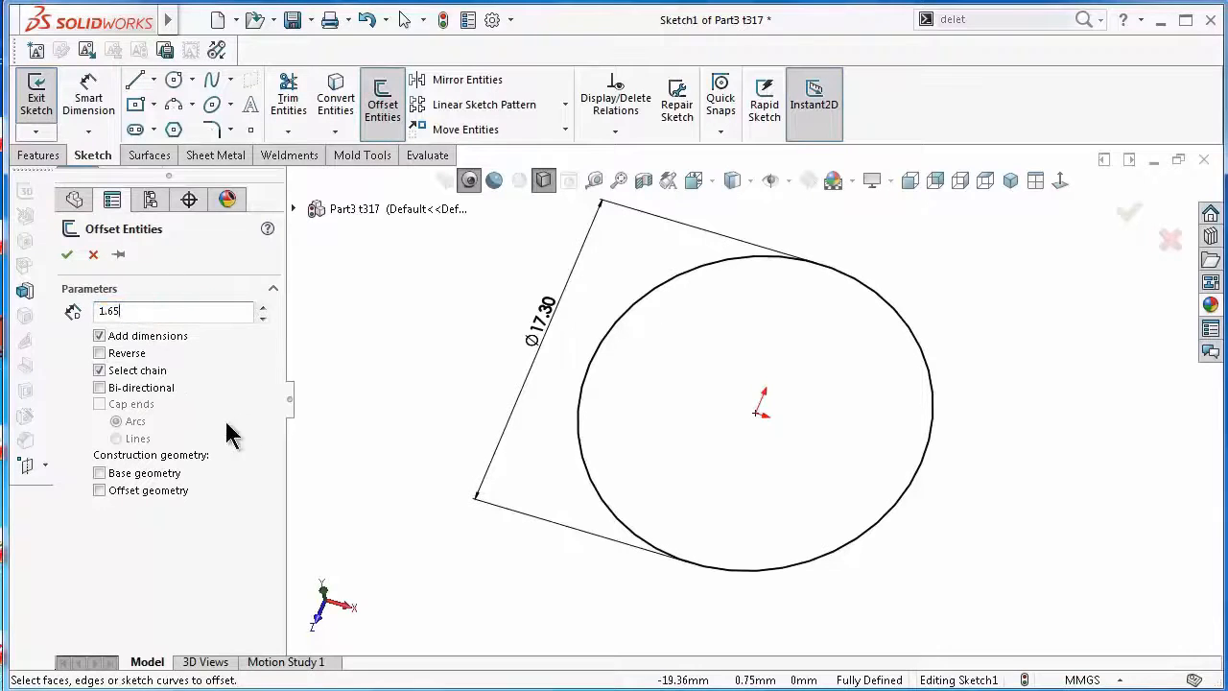
click(614, 341)
key(Return)
Extrude the outer ring profile 7 mm with the Mid Plane end condition
middle_drag(609, 474, 556, 422)
click(38, 154)
click(44, 104)
click(181, 368)
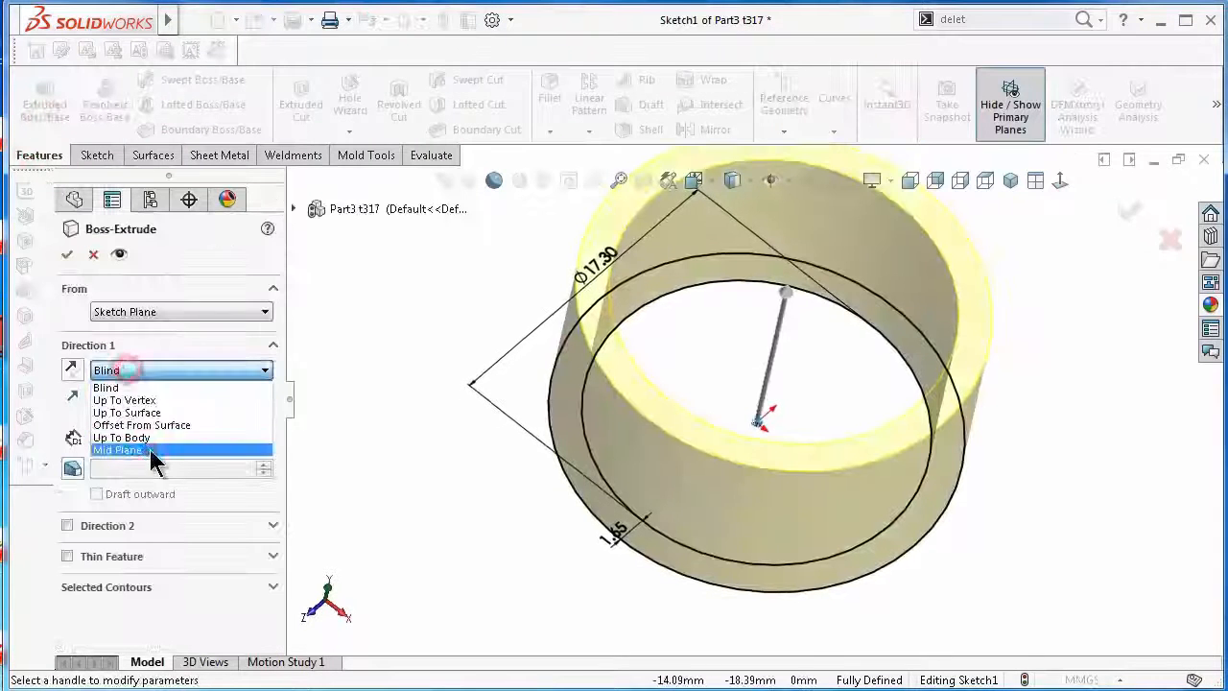
click(153, 450)
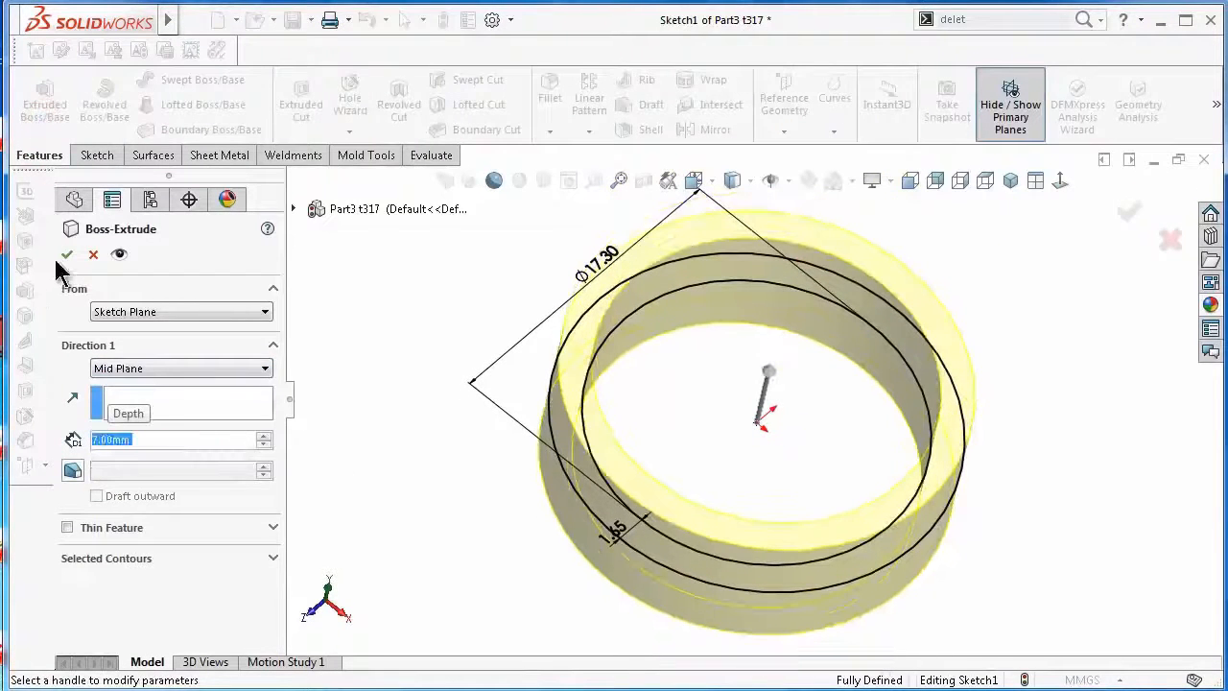
click(66, 254)
Sketch a circle about 4.4 mm in diameter on the Right Plane, level with the origin and near the outer ring's edge
middle_drag(1014, 471, 1172, 609)
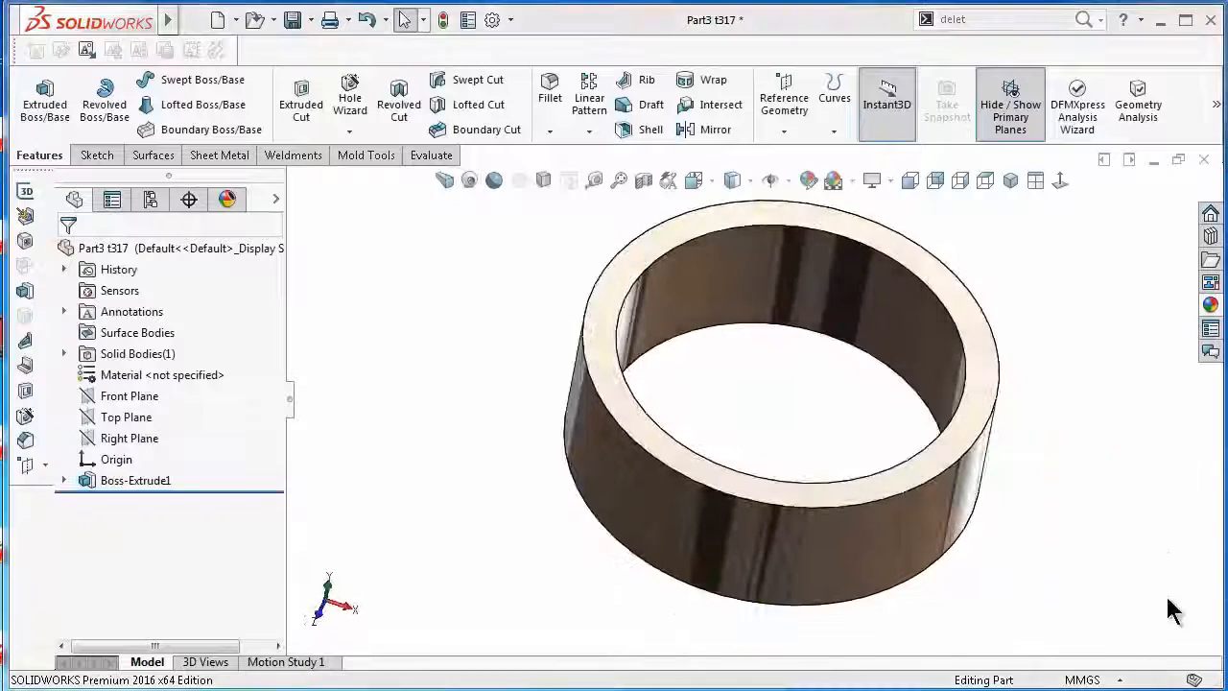
click(119, 441)
click(140, 411)
click(960, 180)
click(172, 79)
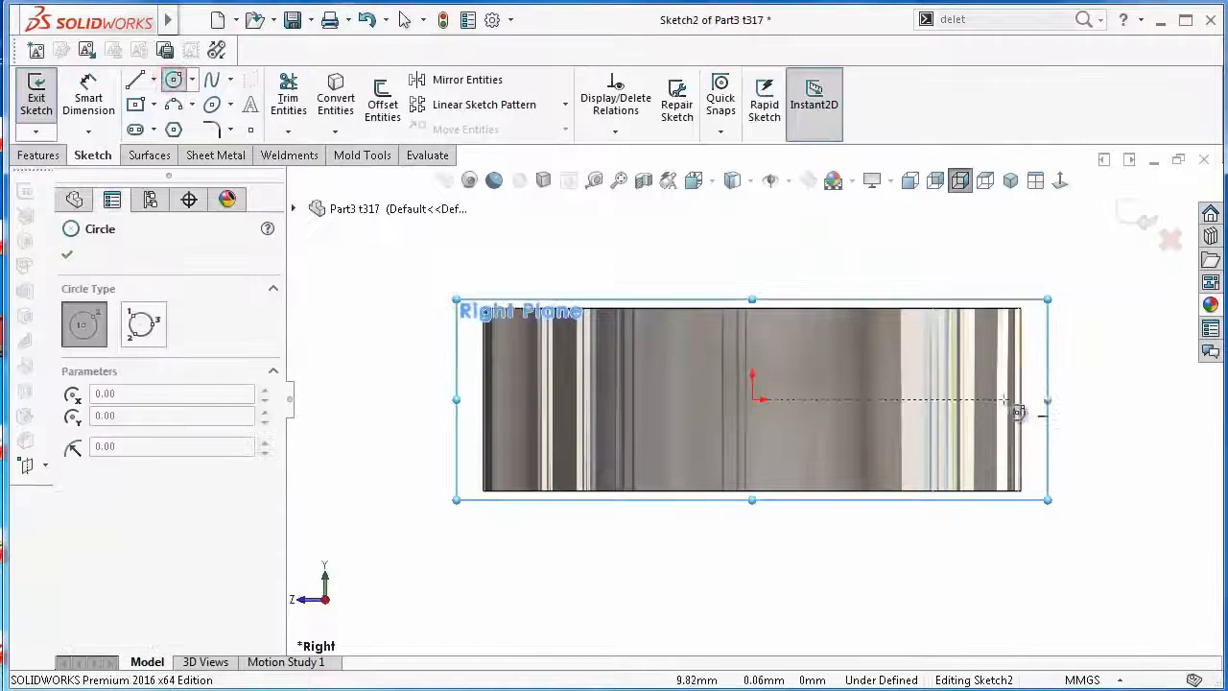
click(1001, 399)
click(1003, 342)
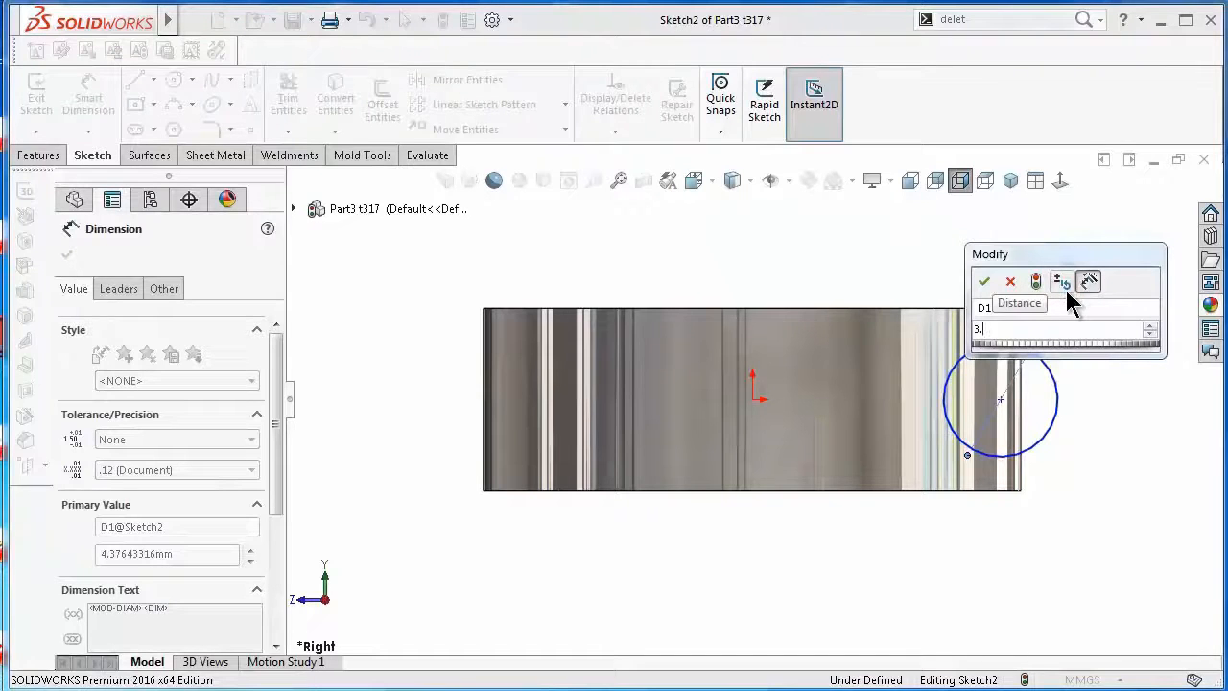
Set the groove circle's diameter to 3.95 mm
drag(1121, 253, 874, 216)
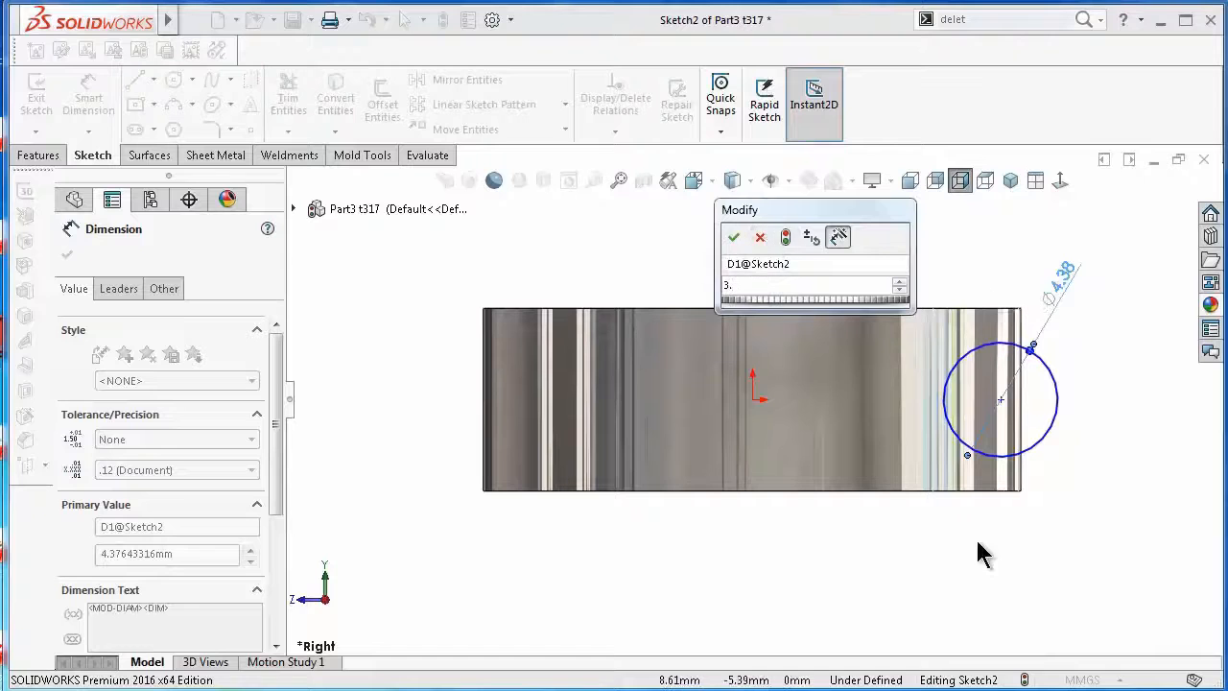
text(3.95)
key(Return)
Dimension the circle's centre 8 mm from the origin and make the centre horizontal with the origin
click(1000, 398)
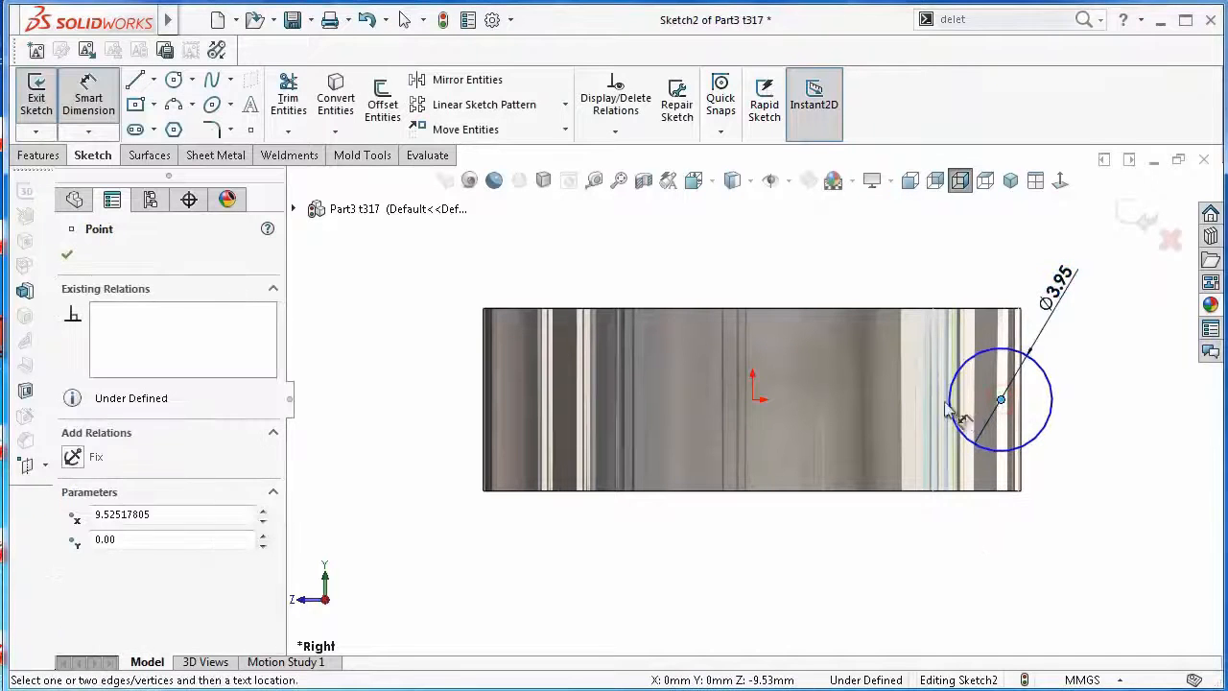
click(753, 398)
click(838, 278)
key(Return)
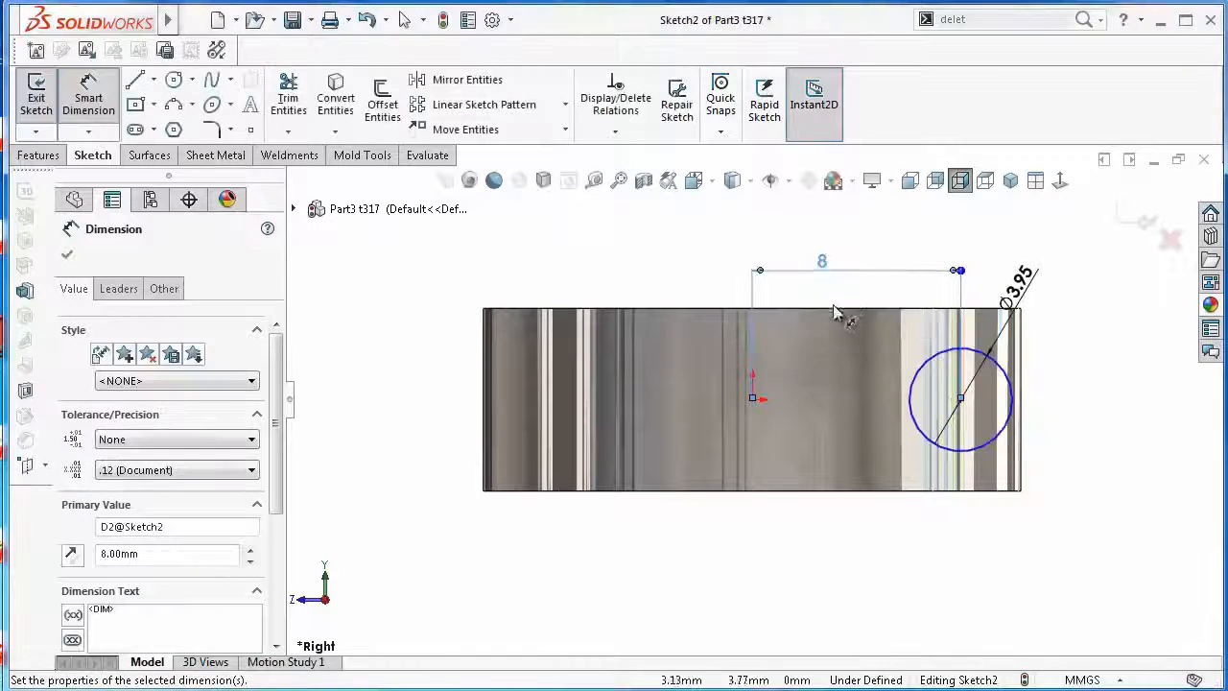
click(957, 399)
ctrl+click(753, 400)
click(809, 323)
mouse_move(1063, 336)
middle_down()
mouse_move(1067, 381)
mouse_move(1060, 261)
mouse_move(1053, 389)
middle_up()
click(1060, 181)
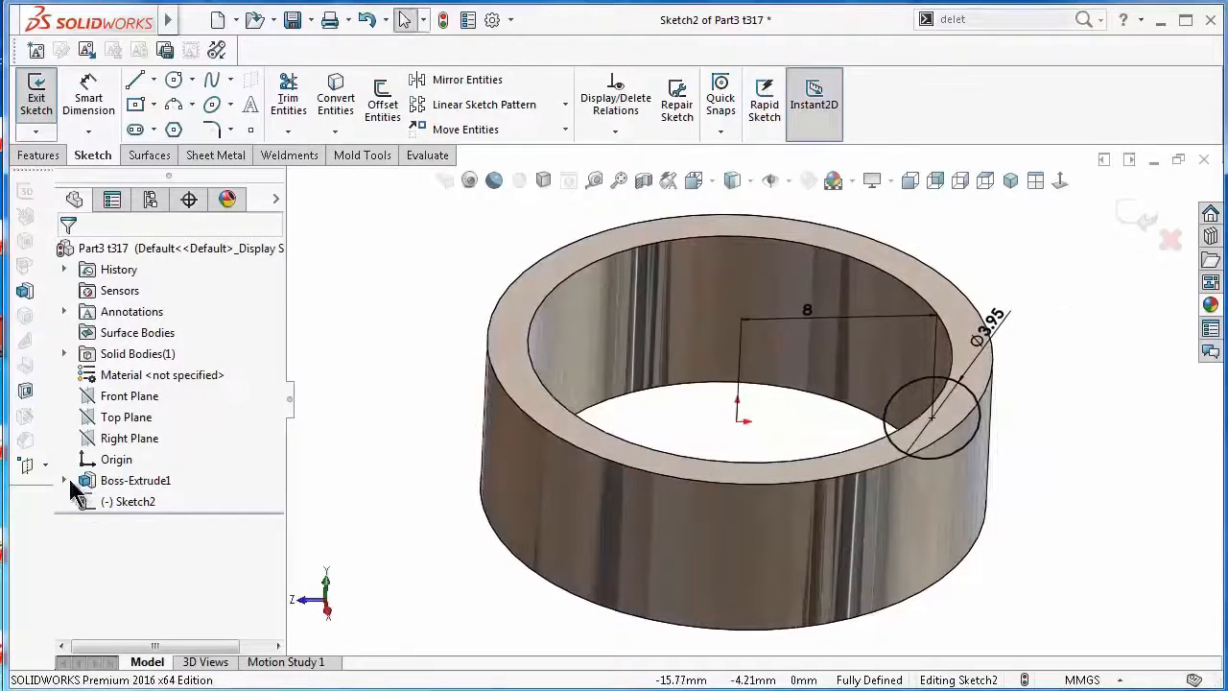
Set the inner circle's diameter in the outer ring's base sketch to 18.25 mm
click(1129, 222)
click(64, 481)
click(145, 504)
click(163, 450)
click(616, 276)
text(18.25)
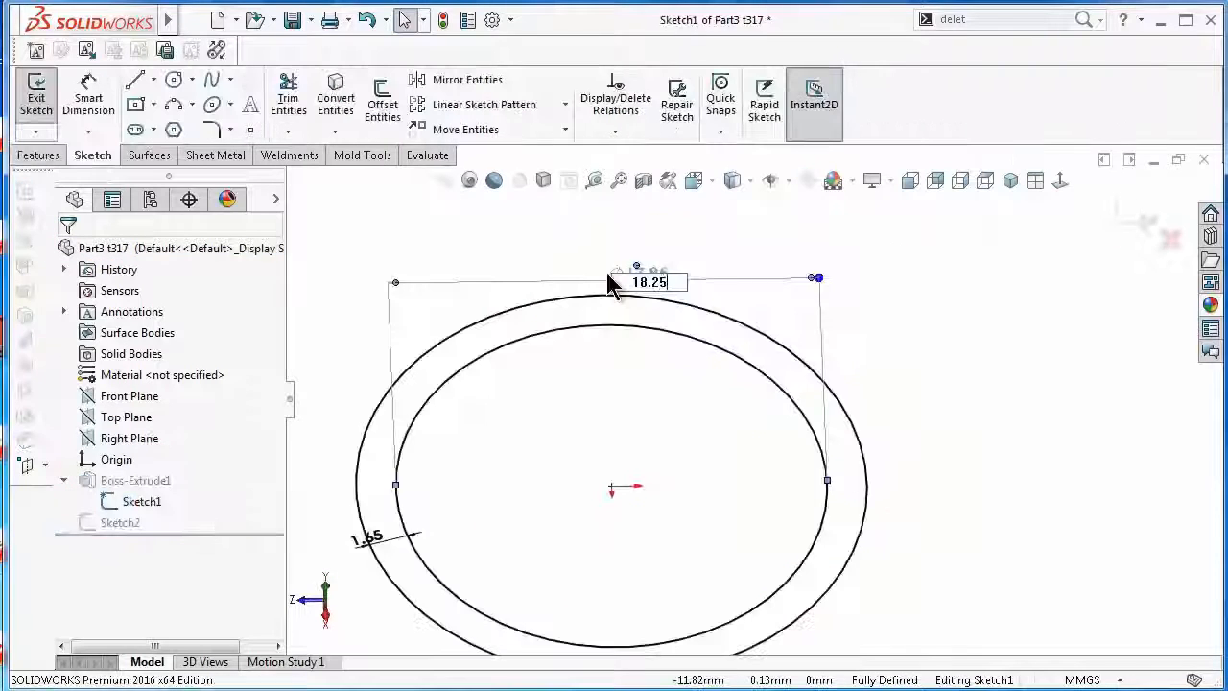
key(Return)
click(1143, 223)
Reopen the groove sketch and draw a small corner rectangle downward from where the ring's top edge meets its inner wall
click(120, 523)
click(137, 474)
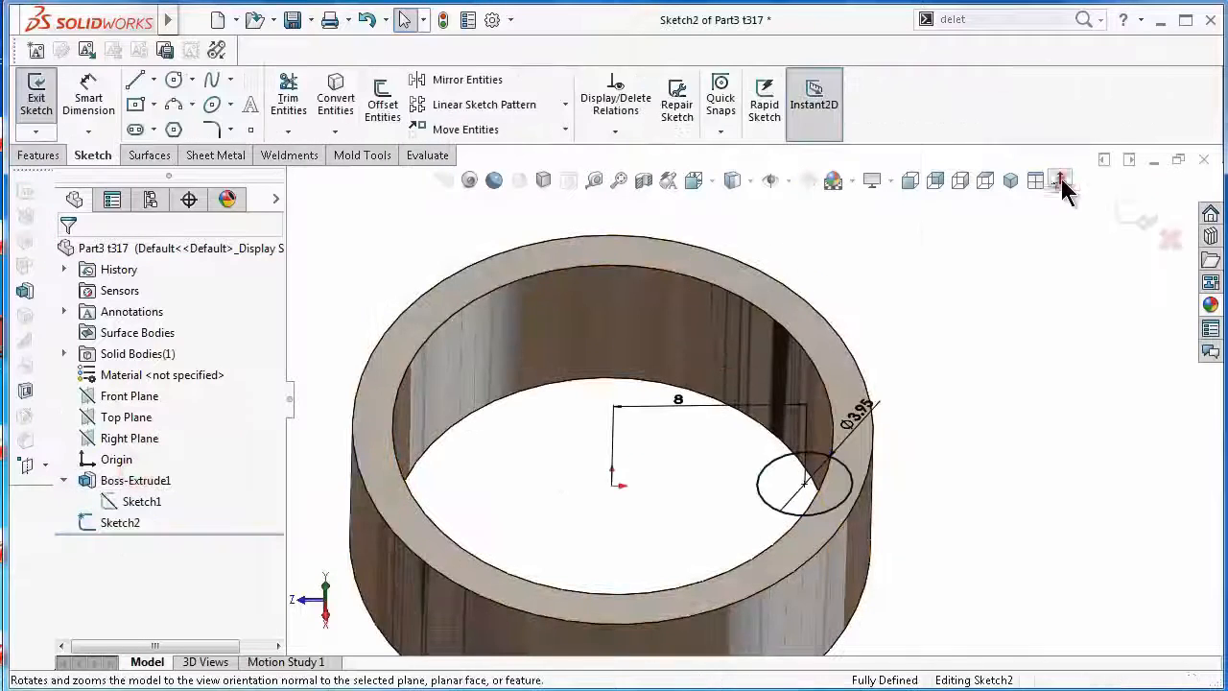
click(1060, 180)
click(734, 287)
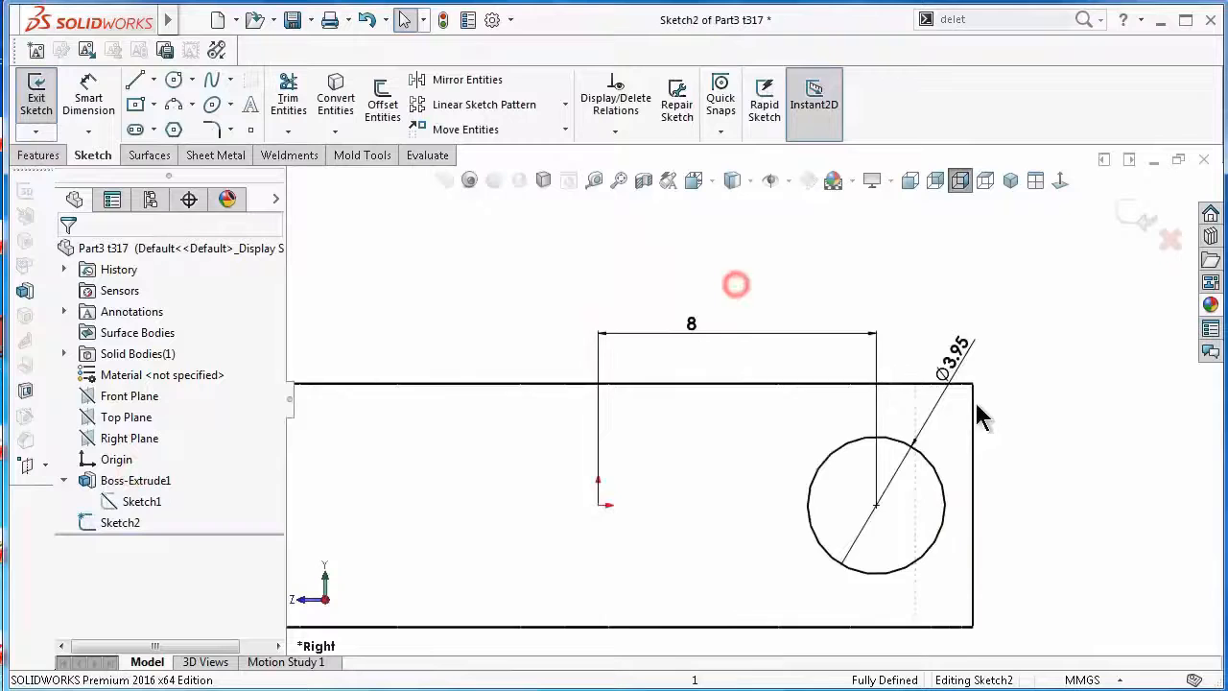
click(152, 104)
click(173, 134)
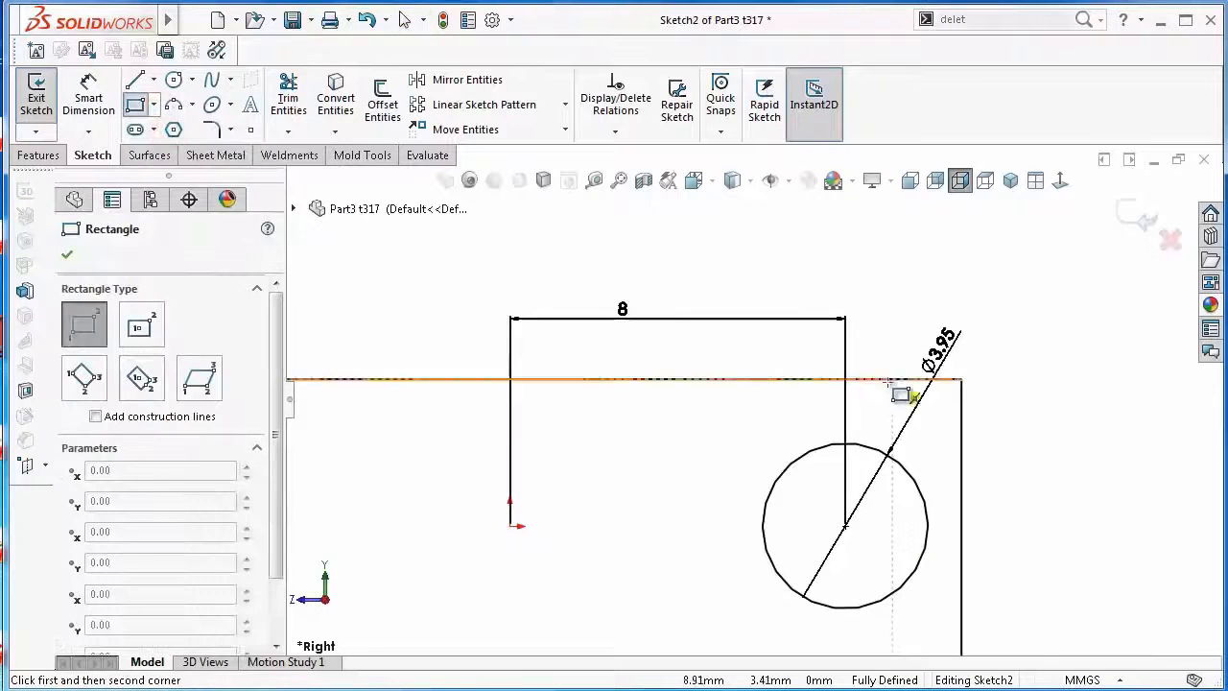
click(927, 417)
scroll(993, 427, down, 2)
right_drag(1030, 443, 1022, 336)
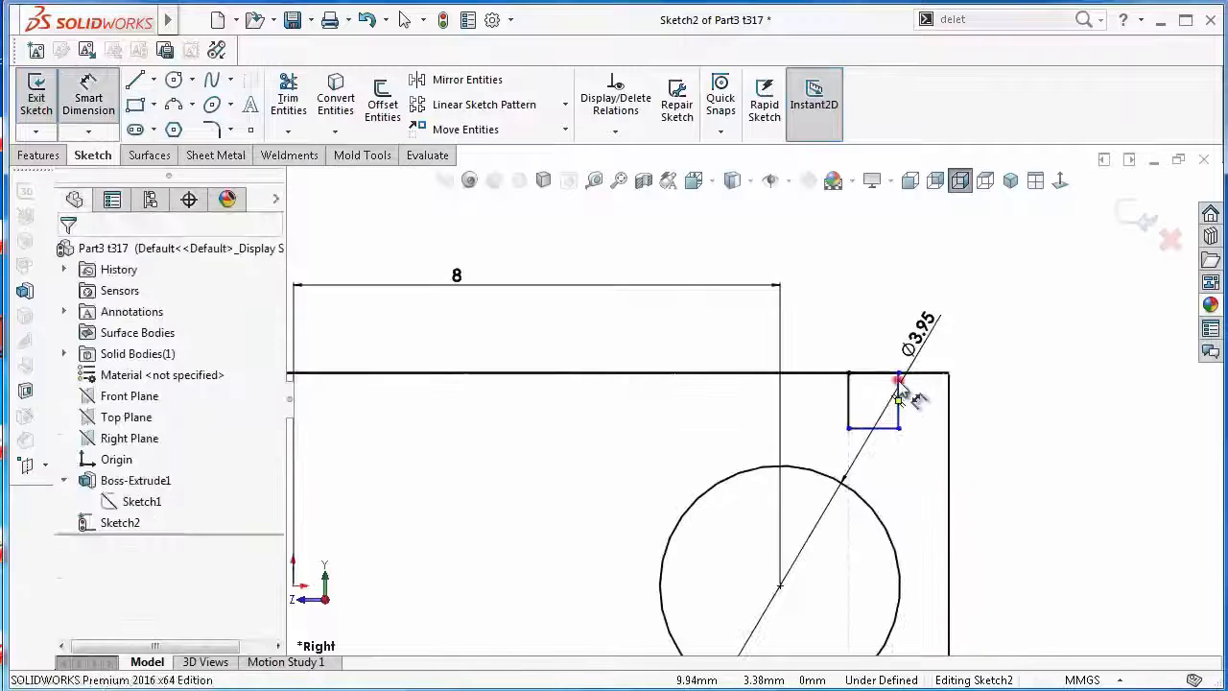
Dimension the small rectangle's width as 0.75 mm
click(899, 393)
click(868, 323)
text(1.00mm)
key(Return)
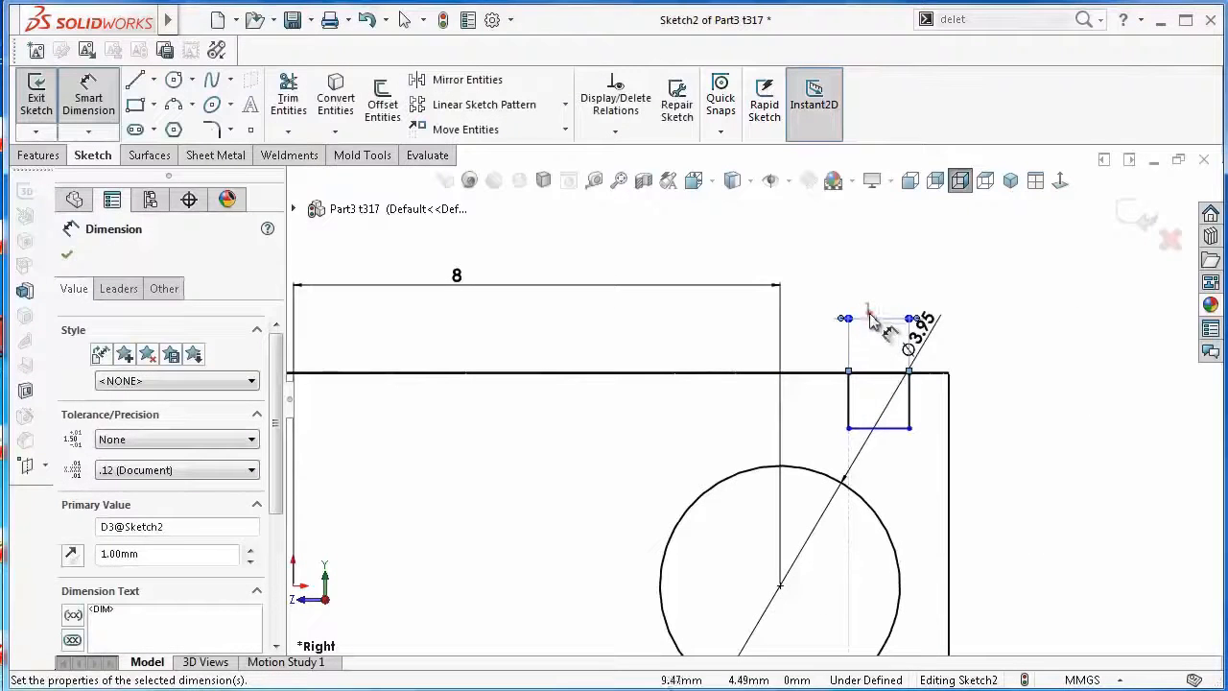
click(871, 313)
drag(883, 315, 846, 313)
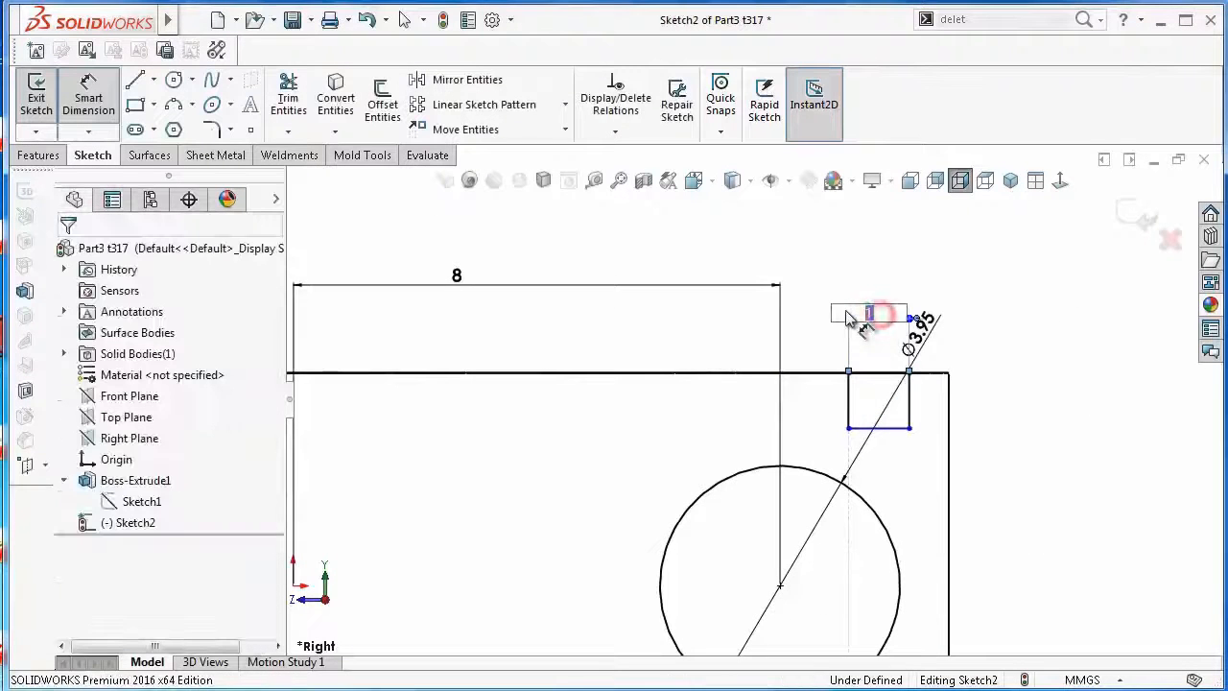
click(848, 400)
Make the rectangle a square by adding an Equal relation between its top line and outer vertical side
click(874, 372)
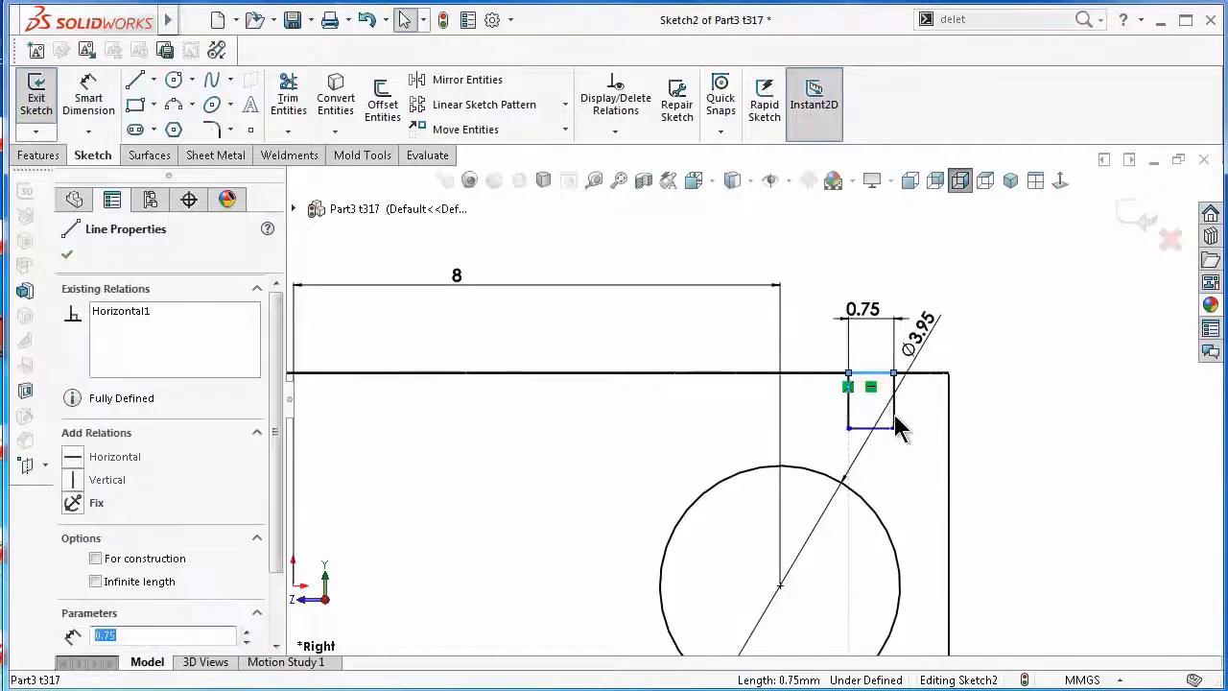
ctrl+click(894, 410)
click(1059, 332)
click(1046, 206)
Draw a horizontal centerline from the origin through the circle's centre to the ring's outer edge
scroll(921, 370, up, 5)
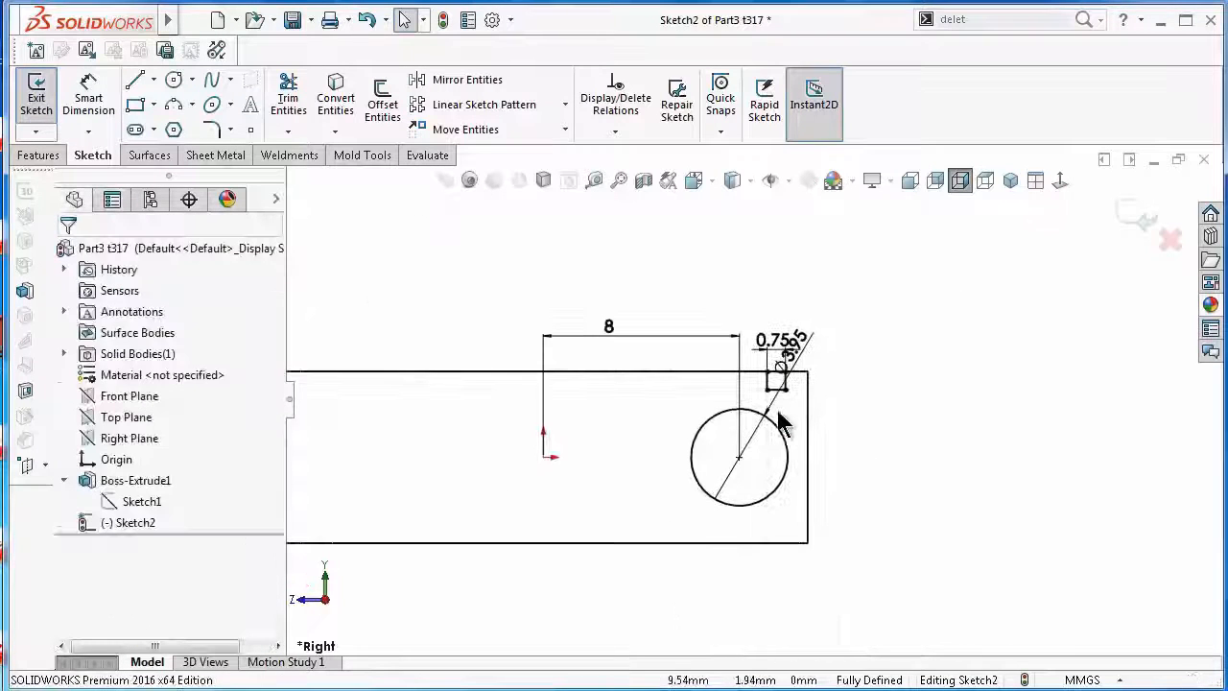
click(167, 128)
click(544, 455)
click(807, 456)
key(Escape)
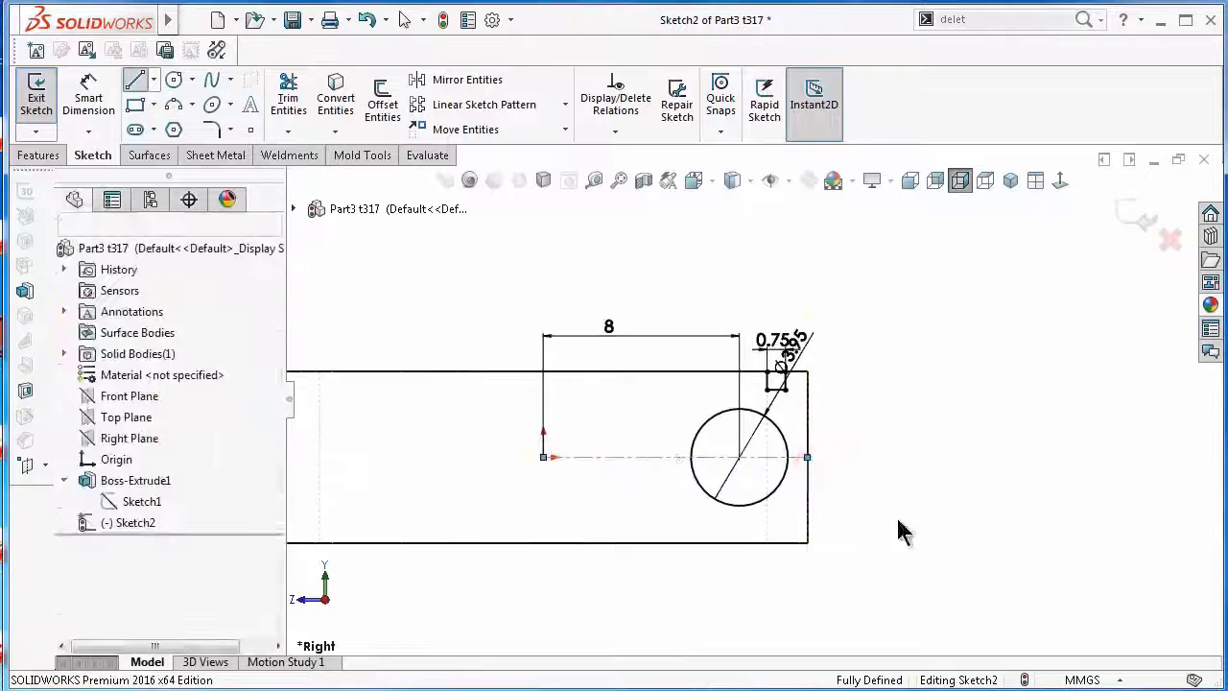
Mirror the small square's four lines about the horizontal centerline
scroll(768, 385, down, 4)
click(467, 80)
drag(713, 315, 876, 417)
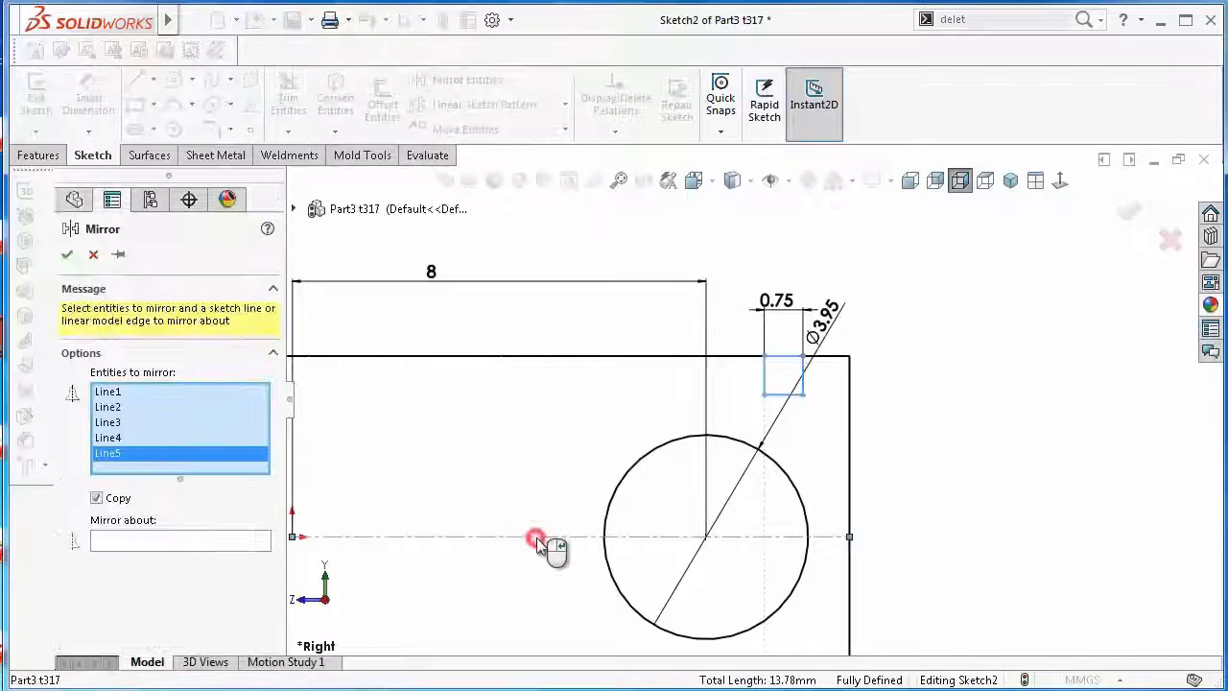
click(180, 541)
right_click(111, 453)
click(163, 529)
click(406, 537)
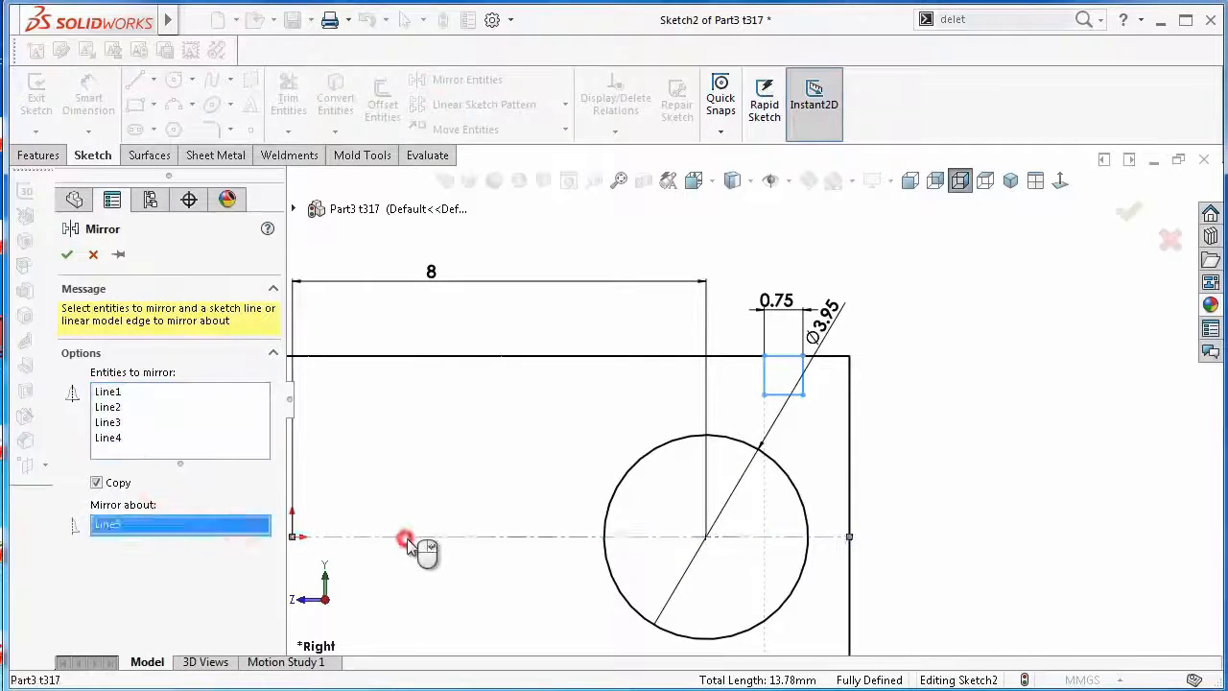
right_click(409, 538)
Show the temporary axes and set up a 360° Revolved Cut about the ring's central axis
scroll(439, 366, up, 5)
middle_drag(643, 387, 672, 403)
click(770, 180)
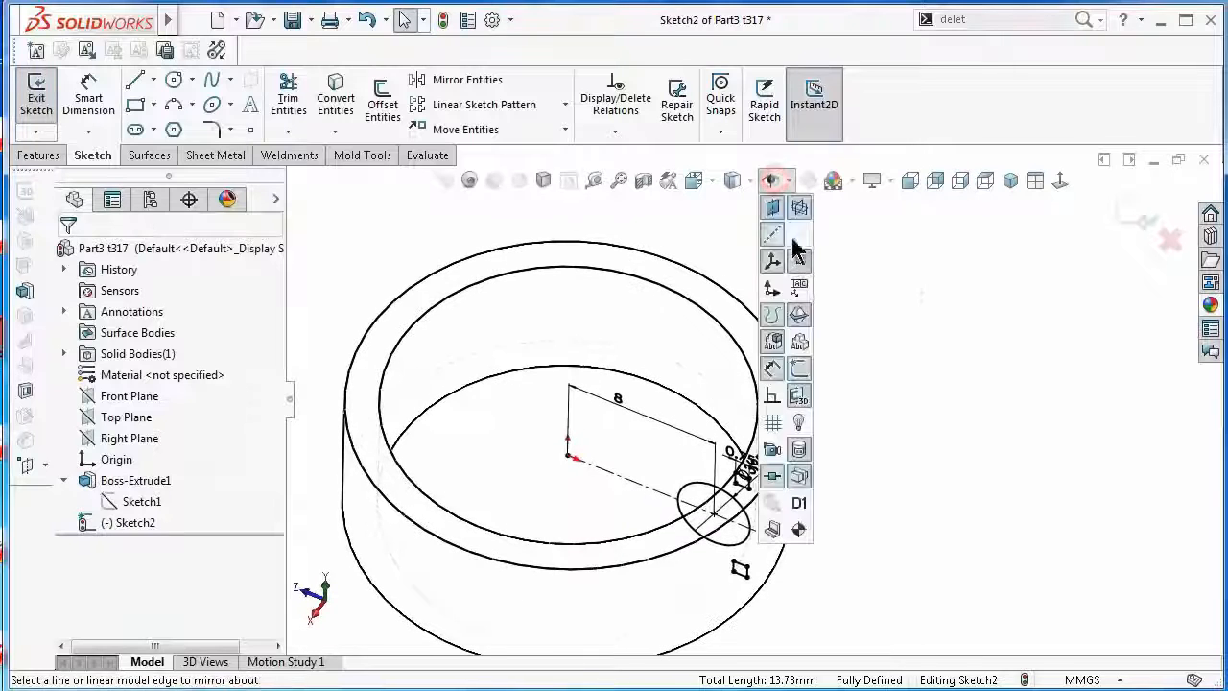
click(37, 155)
click(401, 103)
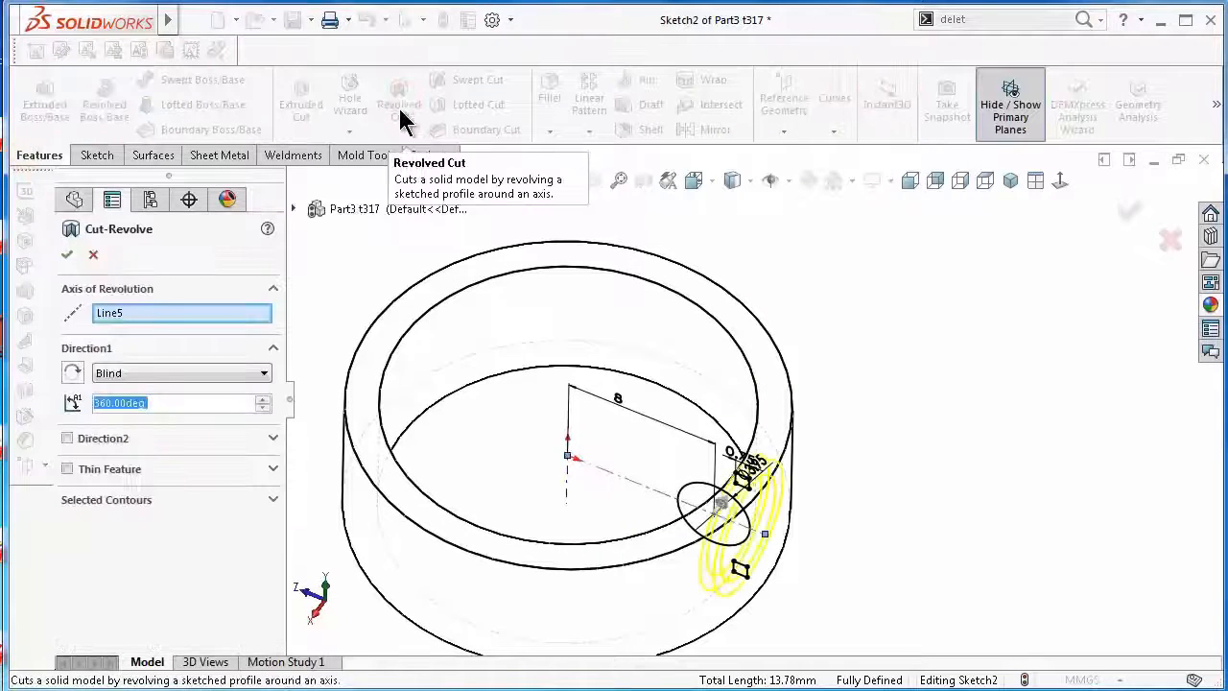
click(567, 484)
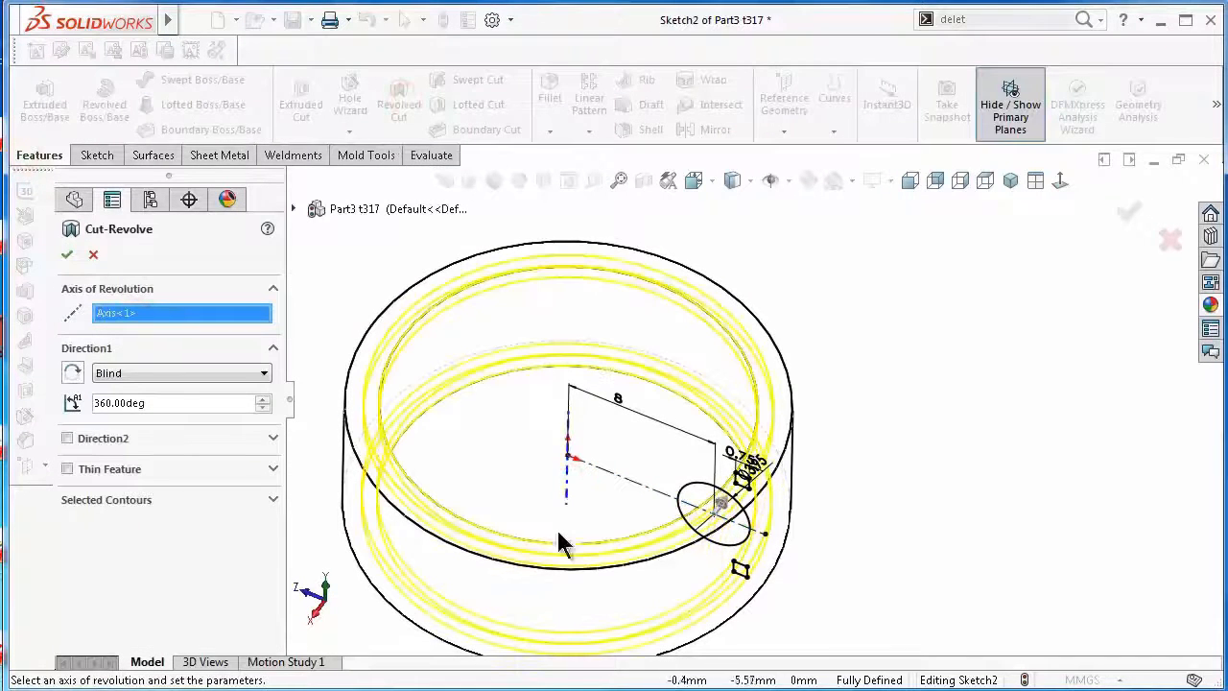
Use the circle and both small squares as the selected contours and complete the revolved cut
click(274, 503)
scroll(729, 470, down, 5)
click(710, 422)
click(715, 412)
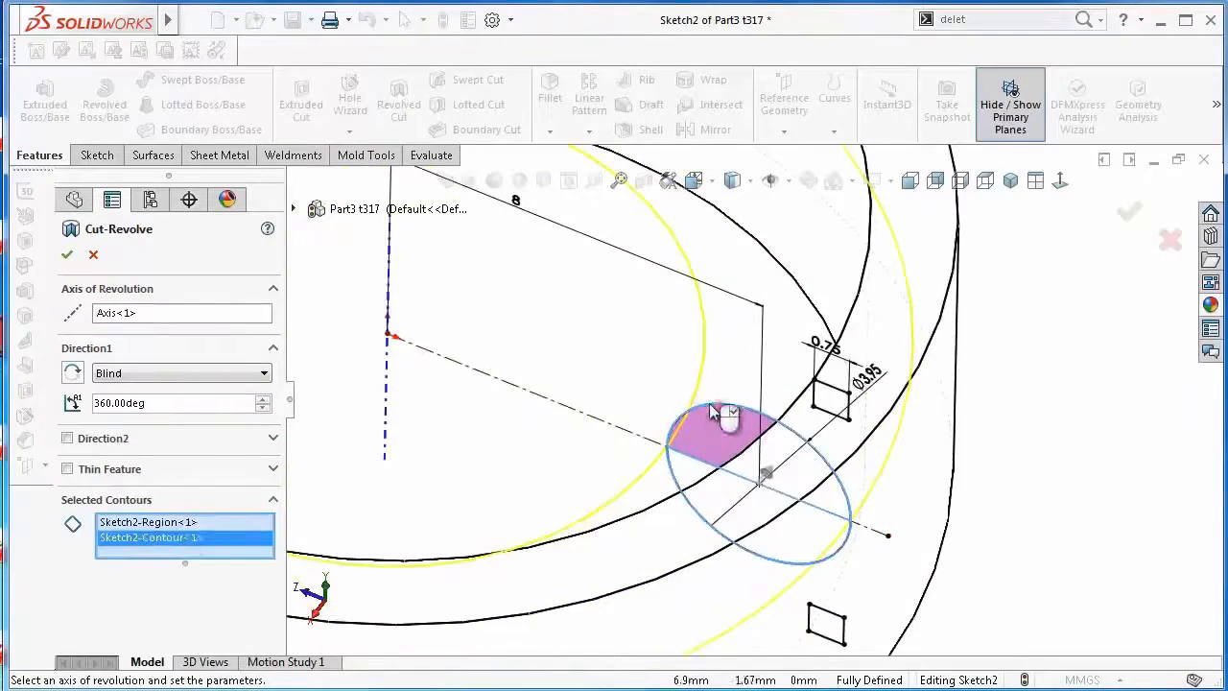
click(224, 564)
scroll(839, 502, up, 2)
middle_drag(839, 502, 869, 460)
scroll(868, 461, down, 1)
click(610, 304)
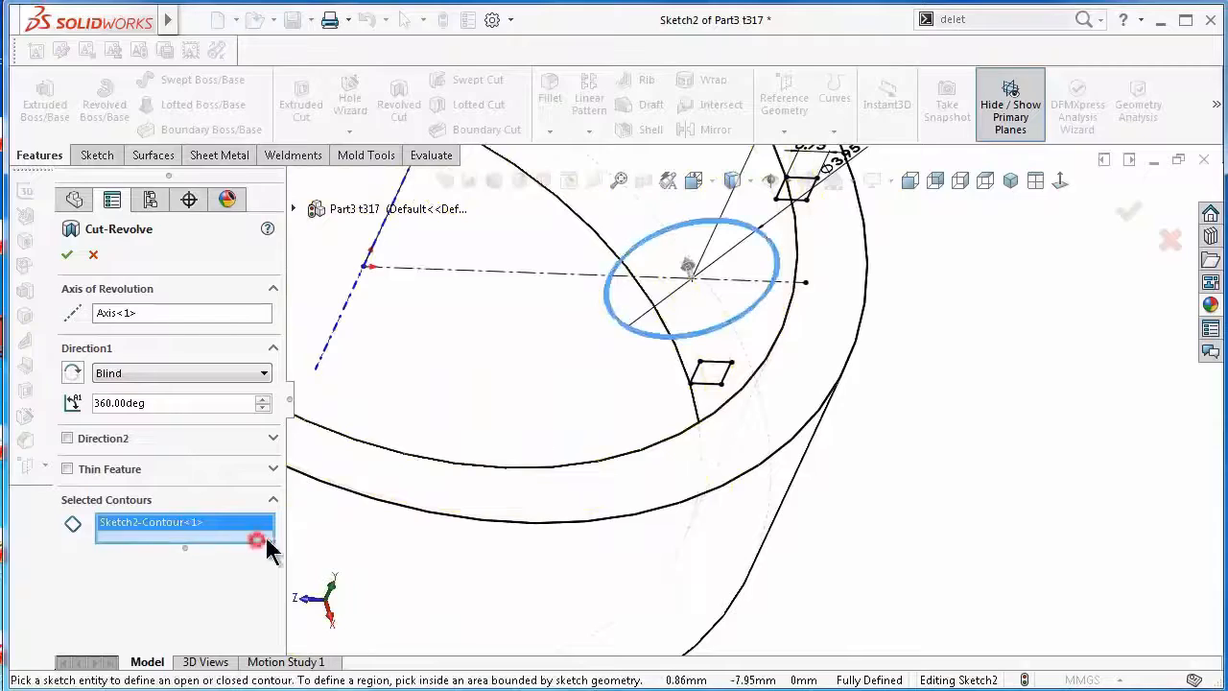
click(726, 364)
scroll(802, 269, down, 3)
click(800, 302)
click(1137, 209)
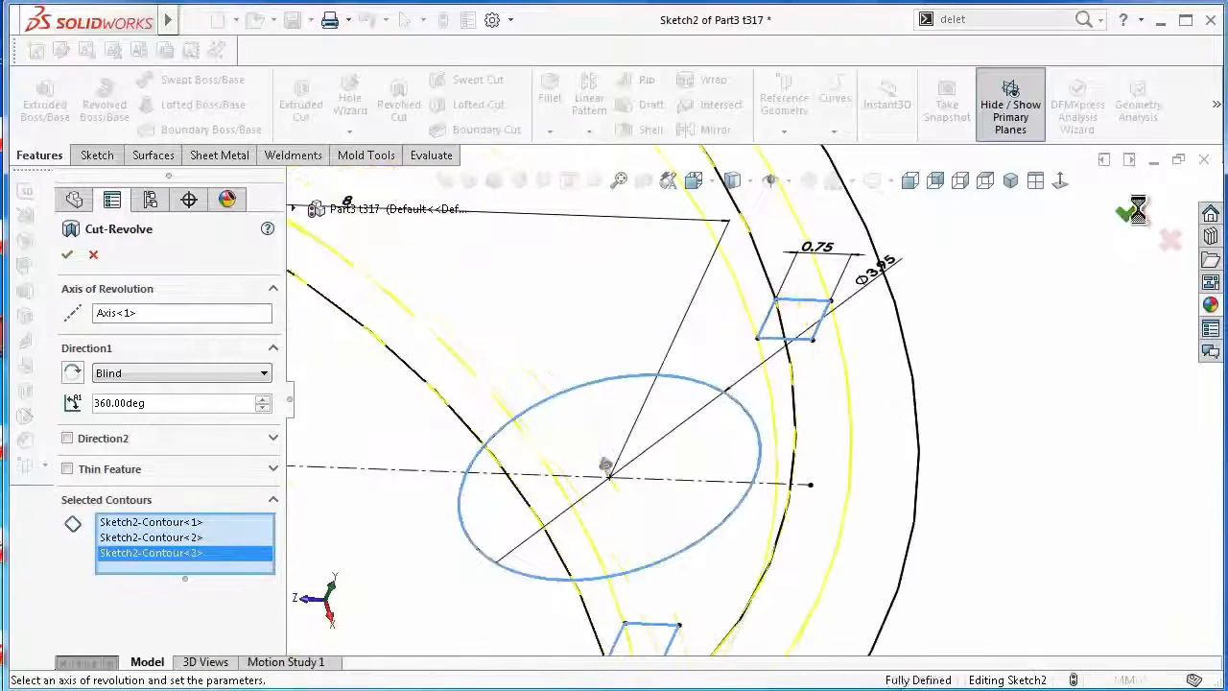
Display the ring shaded with edges and hide the temporary axes
click(886, 278)
click(771, 181)
click(695, 180)
click(733, 180)
click(736, 205)
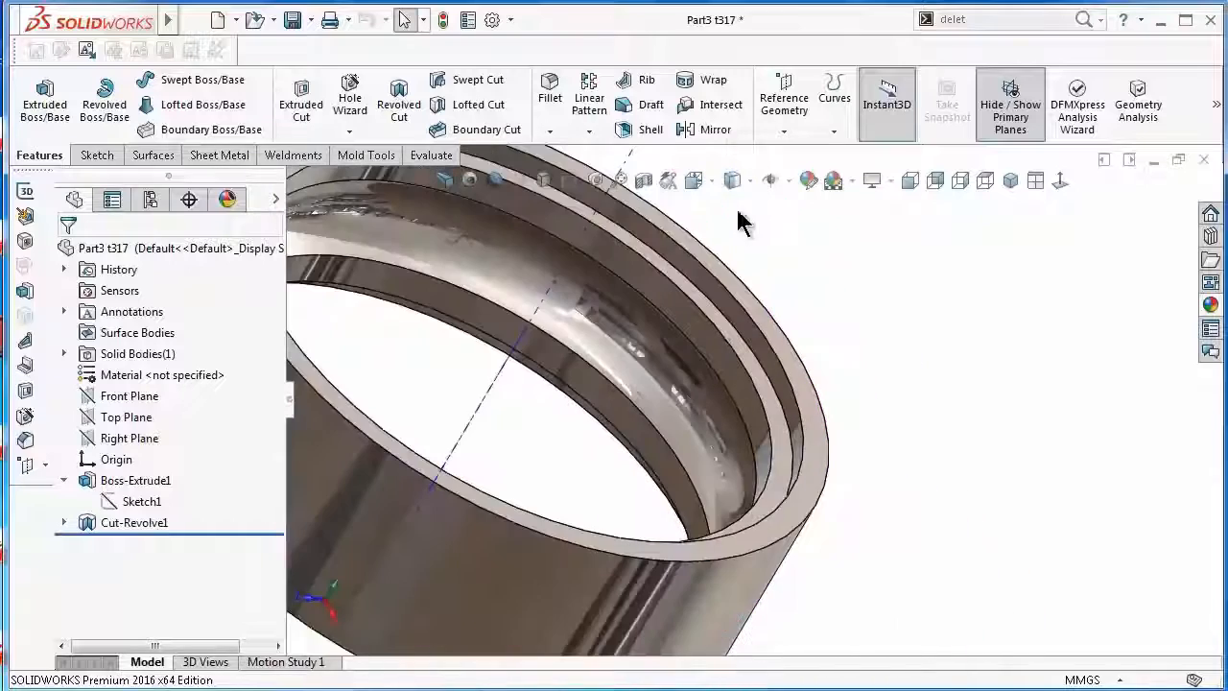
click(770, 180)
click(799, 228)
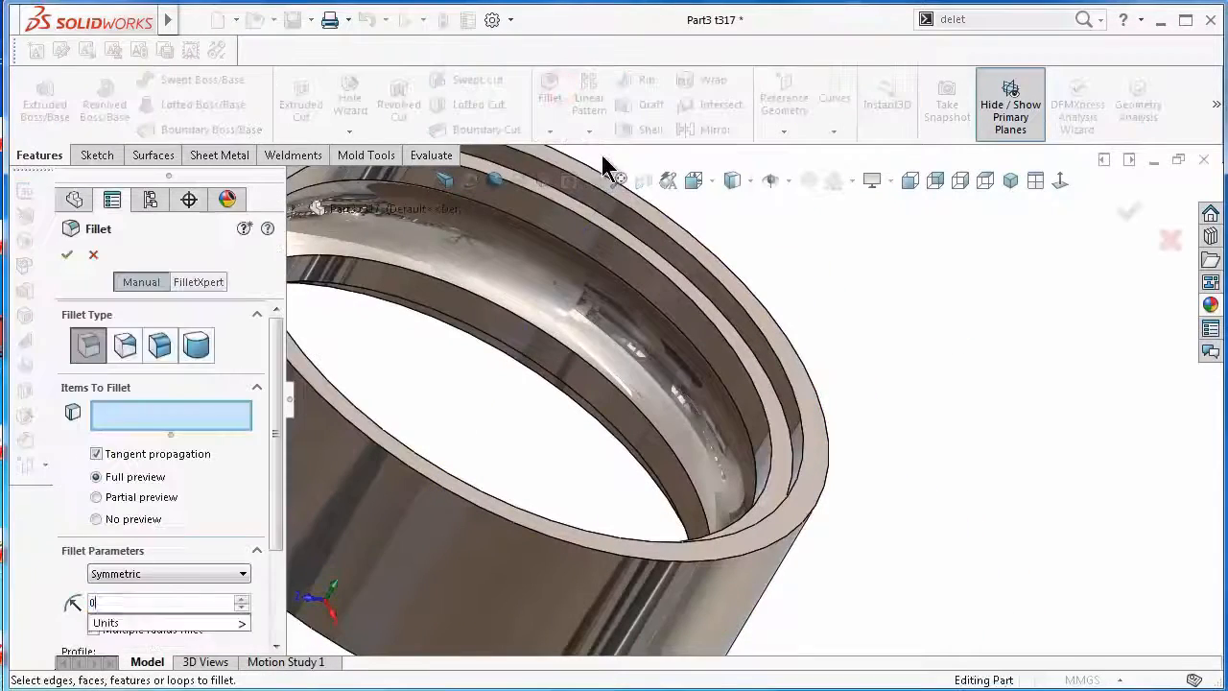
Set up a 0.1 mm fillet on the ring's inner, ball groove, upper recess, top and outer faces
click(650, 448)
click(694, 415)
click(727, 364)
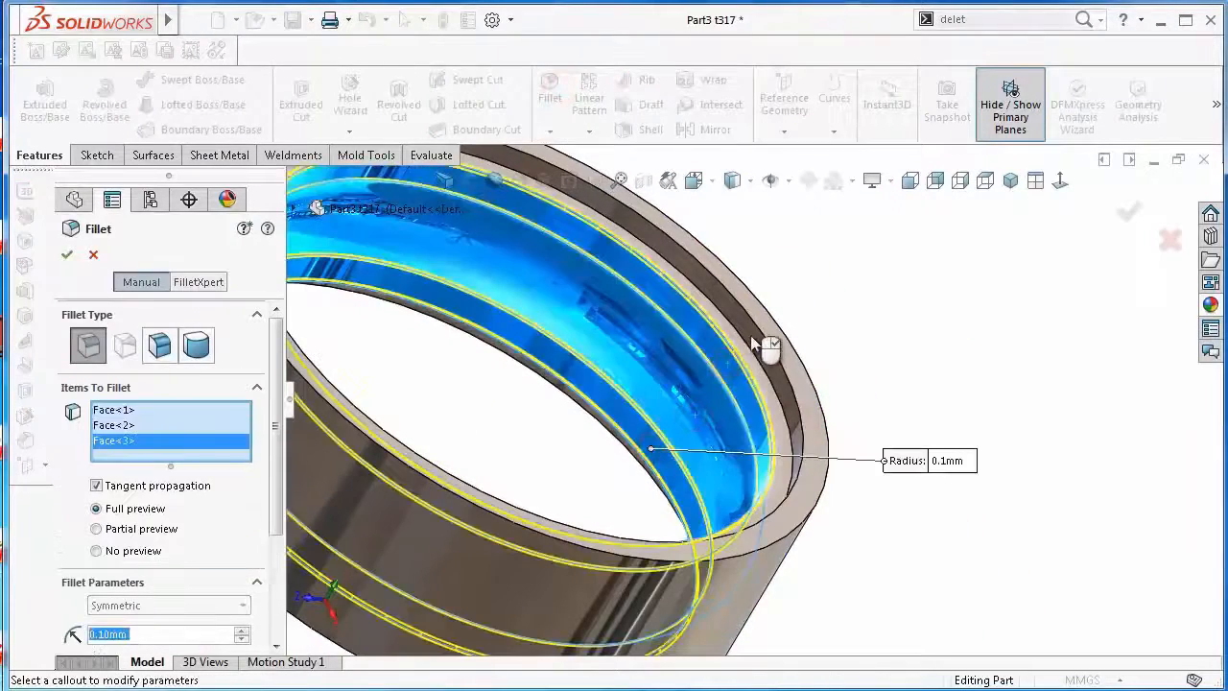
click(750, 334)
click(750, 359)
click(822, 414)
click(770, 597)
Add the faces on the ring's opposite side to the selection and apply the 0.1 mm fillet
middle_drag(771, 597, 755, 326)
scroll(751, 476, down, 2)
scroll(752, 477, down, 2)
click(680, 420)
click(637, 403)
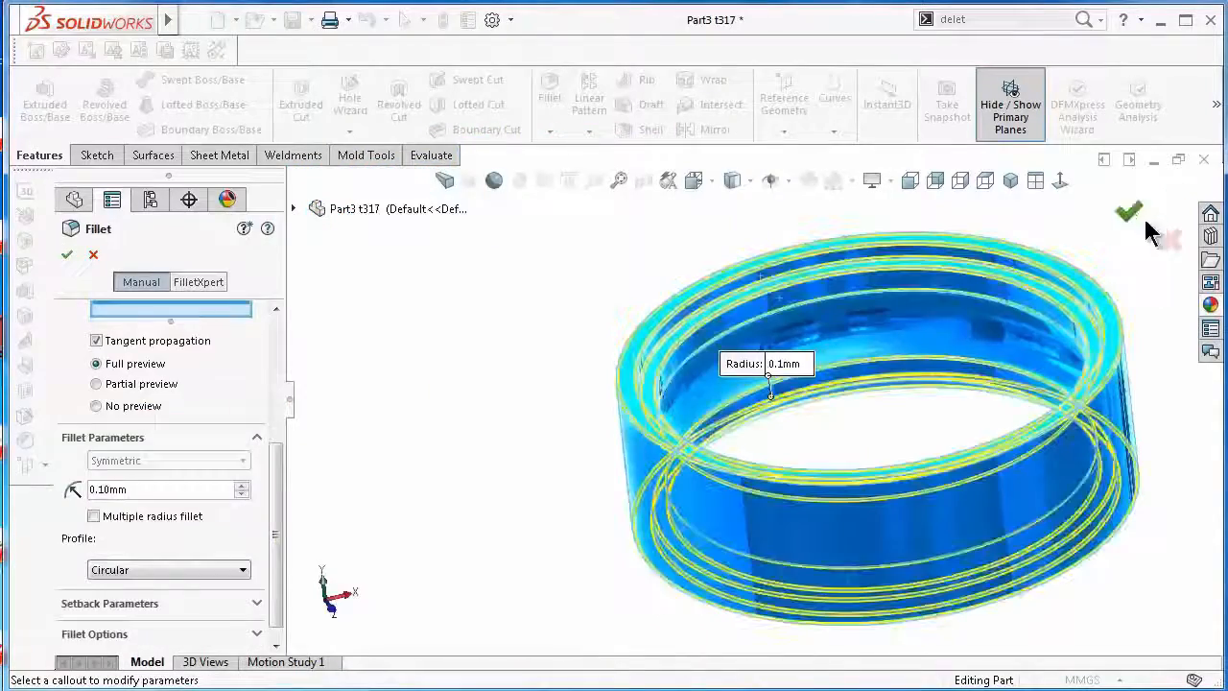
click(1129, 212)
middle_drag(1065, 258, 1013, 318)
key(ctrl+7)
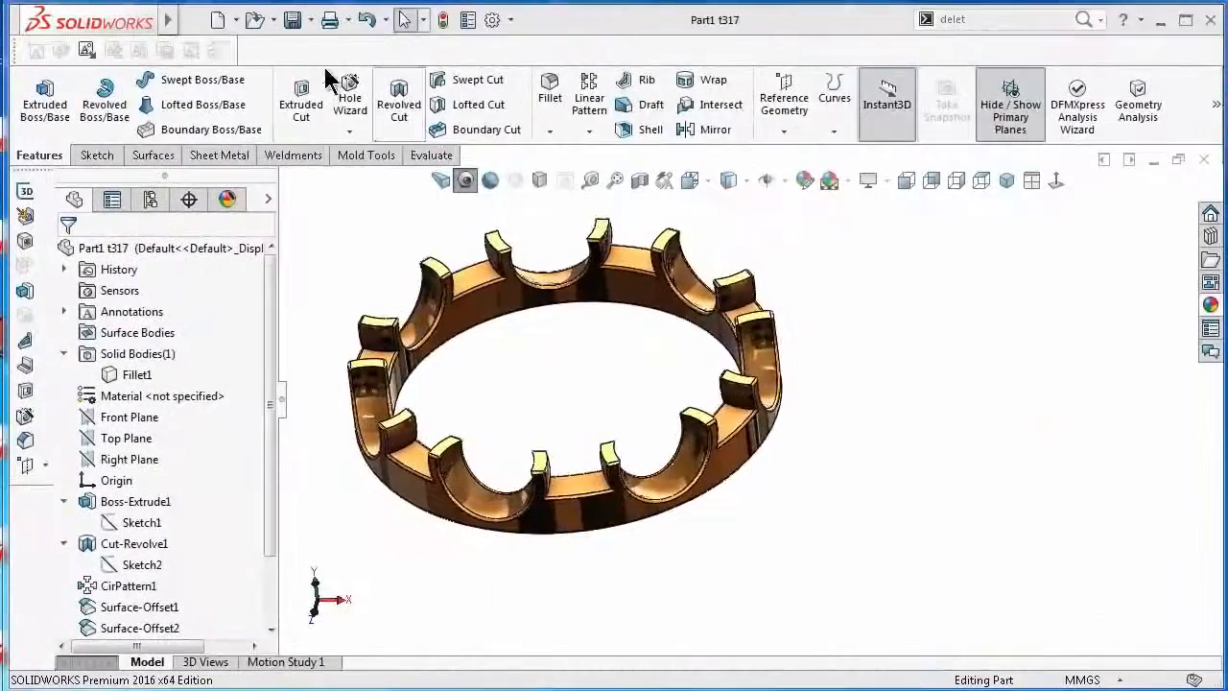
Create a new assembly document
key(ctrl+n)
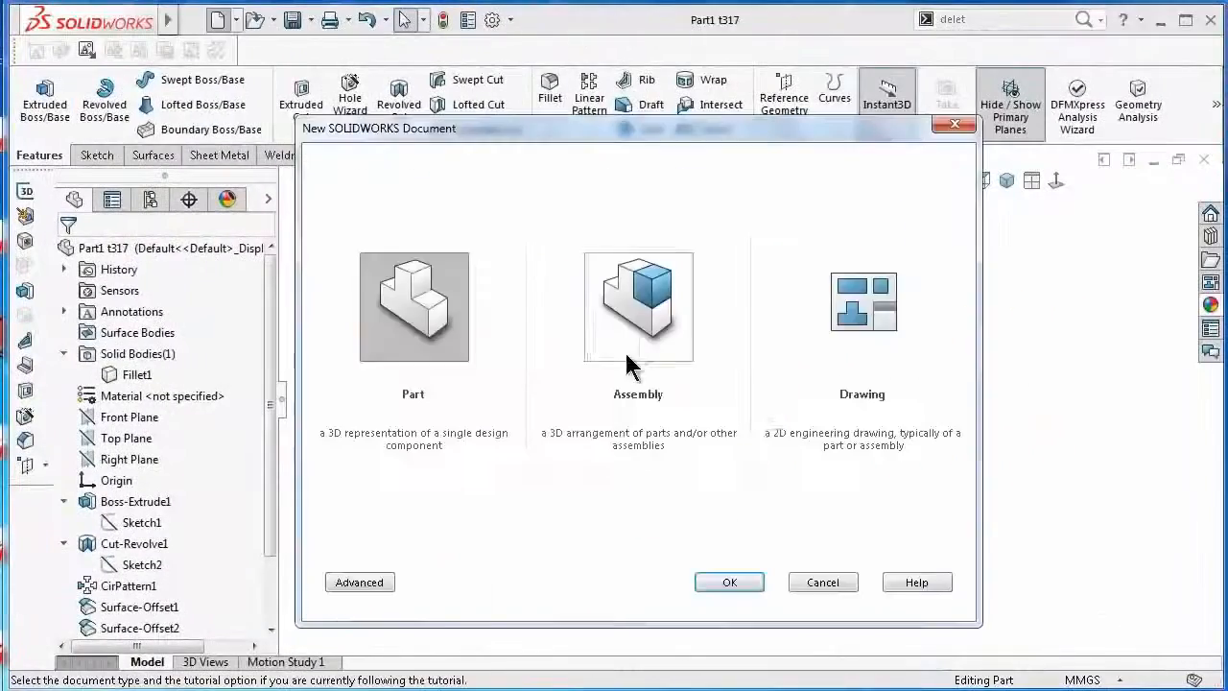
click(625, 365)
click(729, 576)
Place Part4 t317 on the assembly origin with origins displayed, and hide the origins again
click(803, 132)
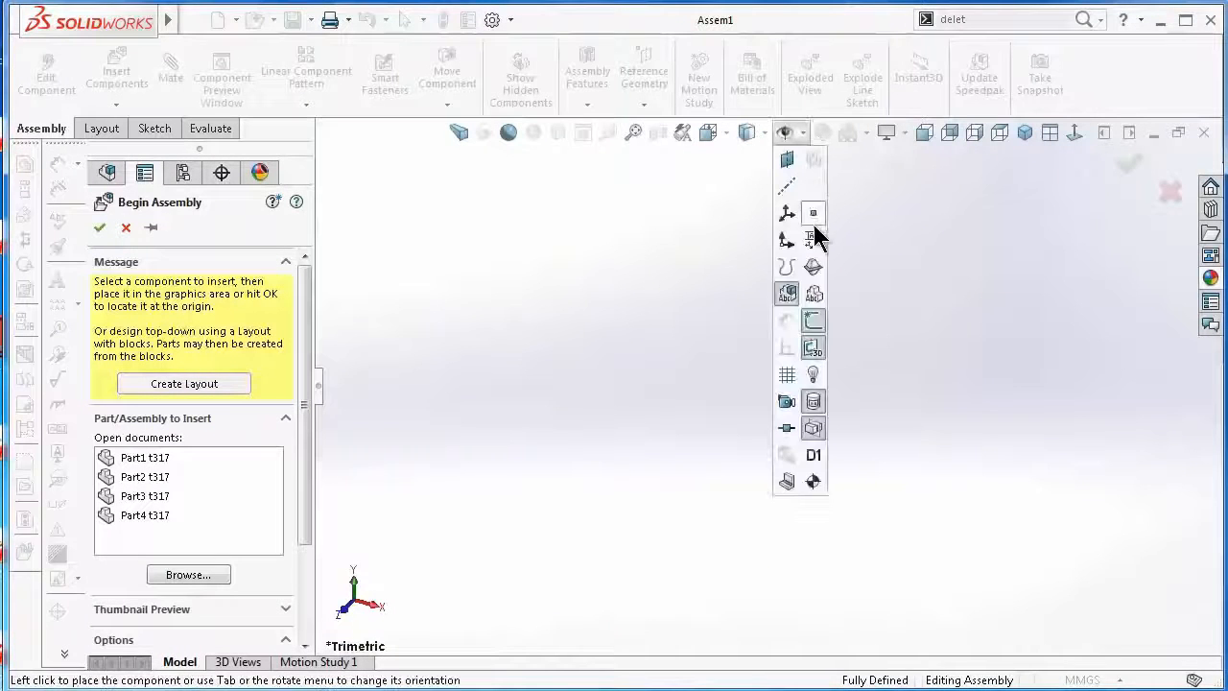
click(785, 242)
click(144, 515)
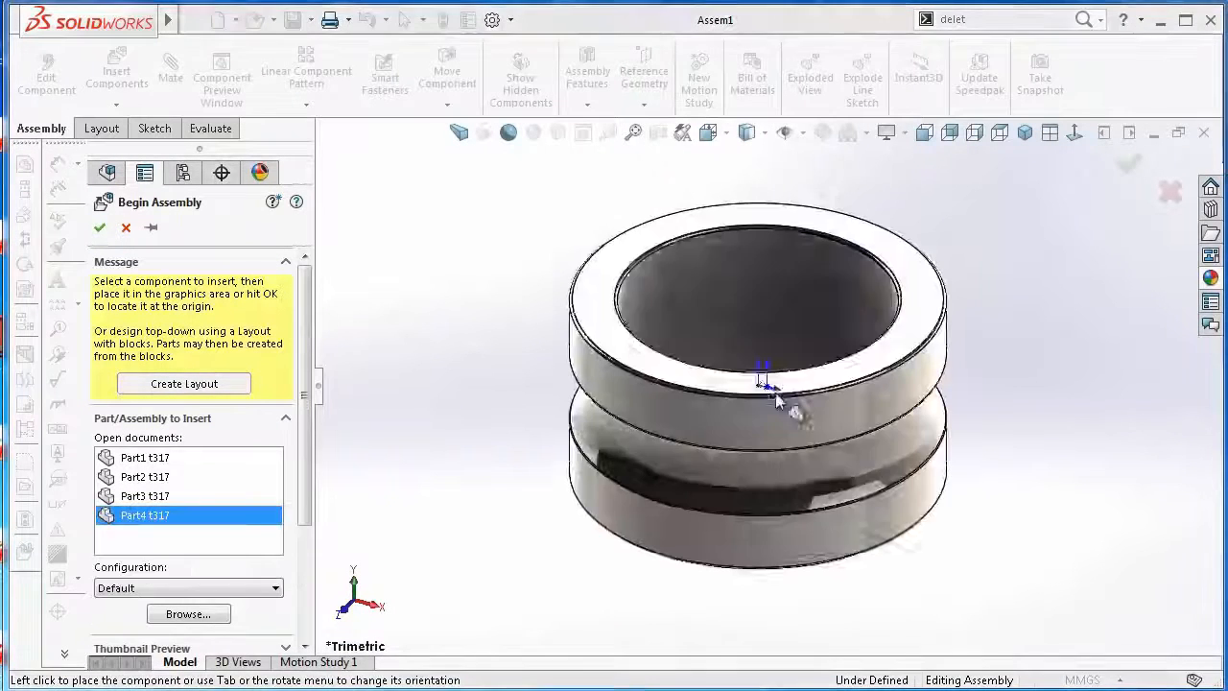
click(768, 386)
click(803, 133)
click(787, 240)
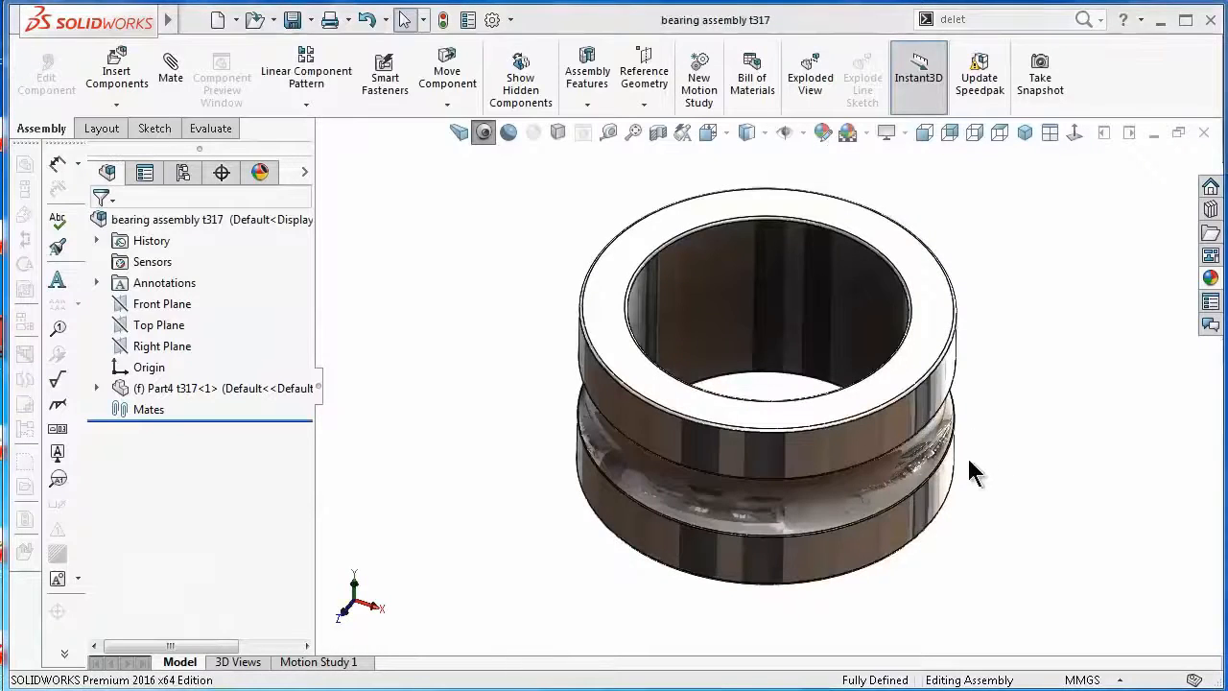
Insert Part3 t317 into the assembly beside the inner ring
middle_drag(969, 470, 823, 408)
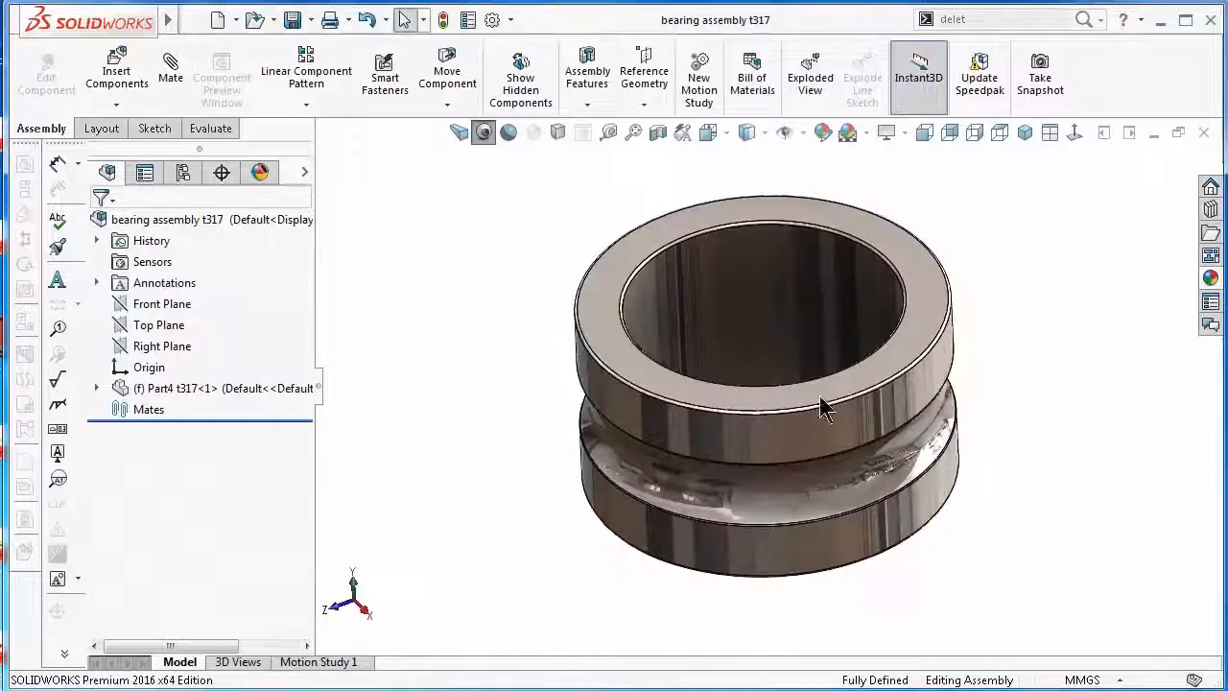
click(117, 77)
click(239, 479)
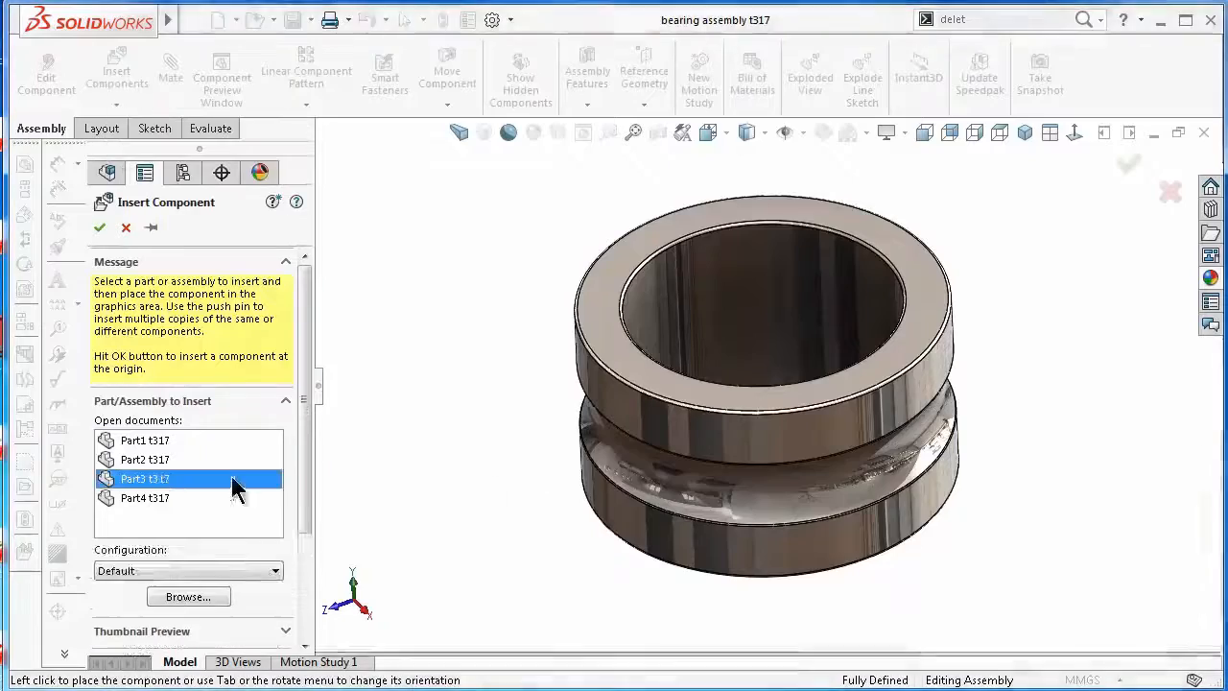
click(919, 480)
Mate the outer ring's outer cylindrical face concentric with the inner ring's cylindrical face
click(898, 437)
click(1071, 349)
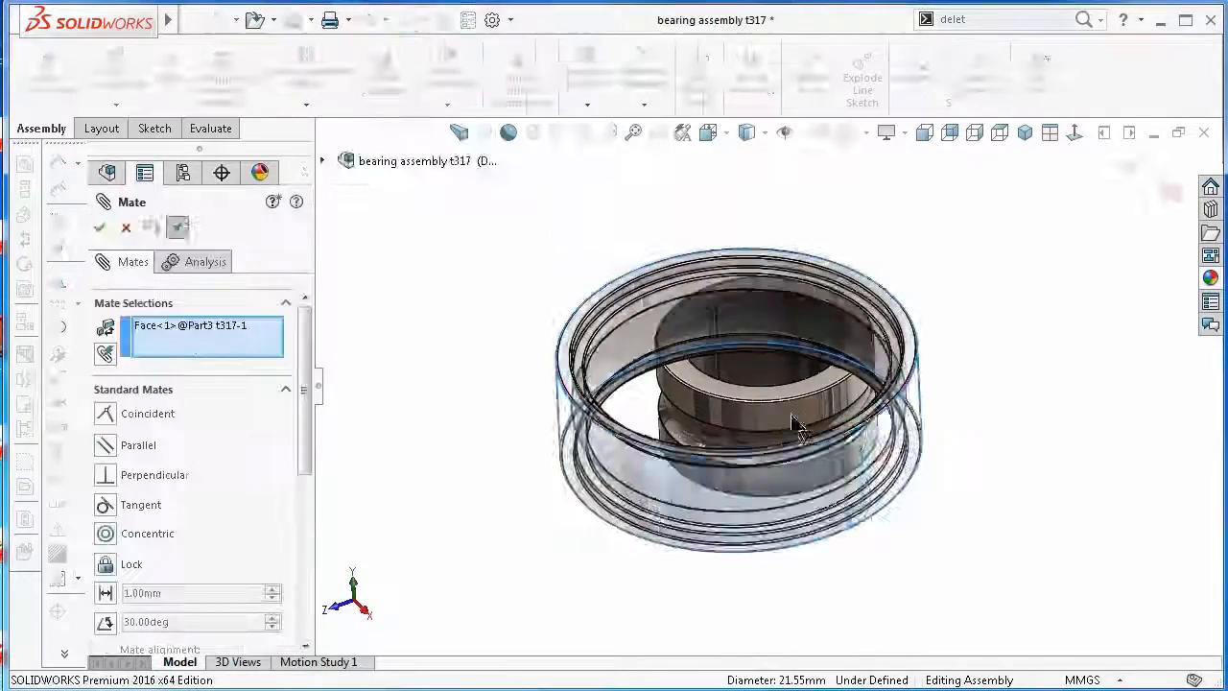
click(796, 423)
click(1032, 448)
Mate the outer ring's top face coincident with the inner ring's top face and finish mating
click(857, 336)
scroll(892, 247, up, 3)
scroll(850, 167, down, 4)
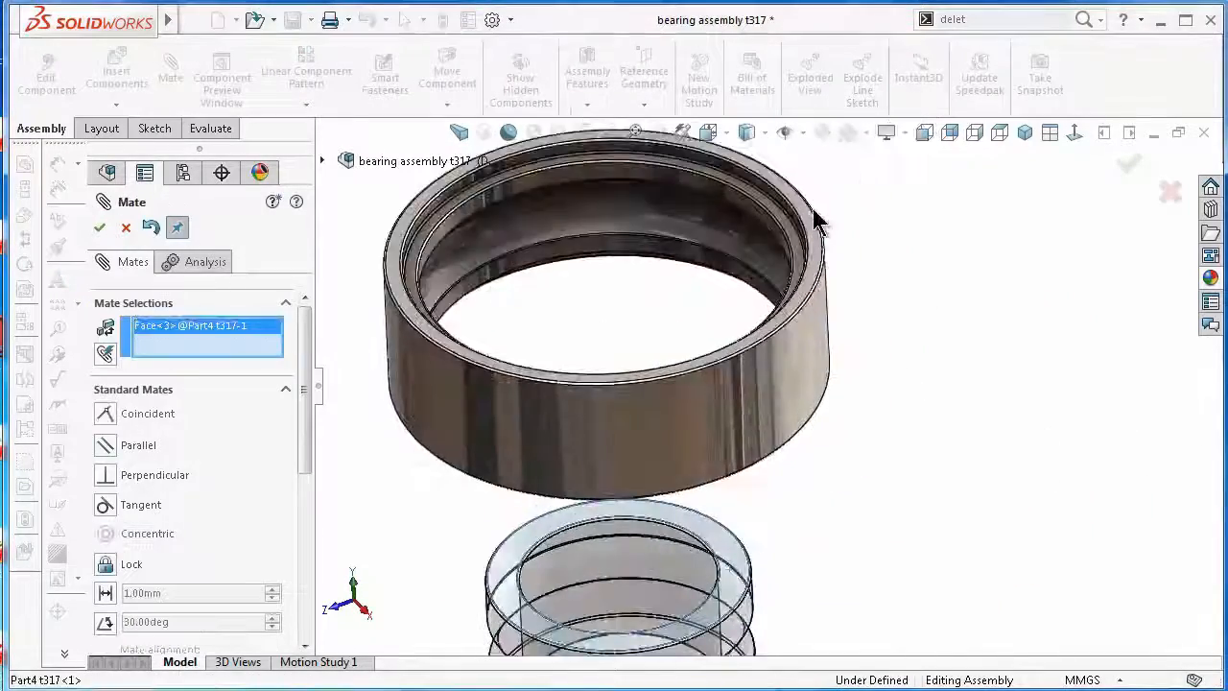
click(813, 209)
click(1028, 190)
scroll(979, 317, up, 3)
click(103, 222)
drag(617, 608, 727, 585)
middle_drag(731, 604, 735, 625)
click(1022, 589)
scroll(842, 397, down, 2)
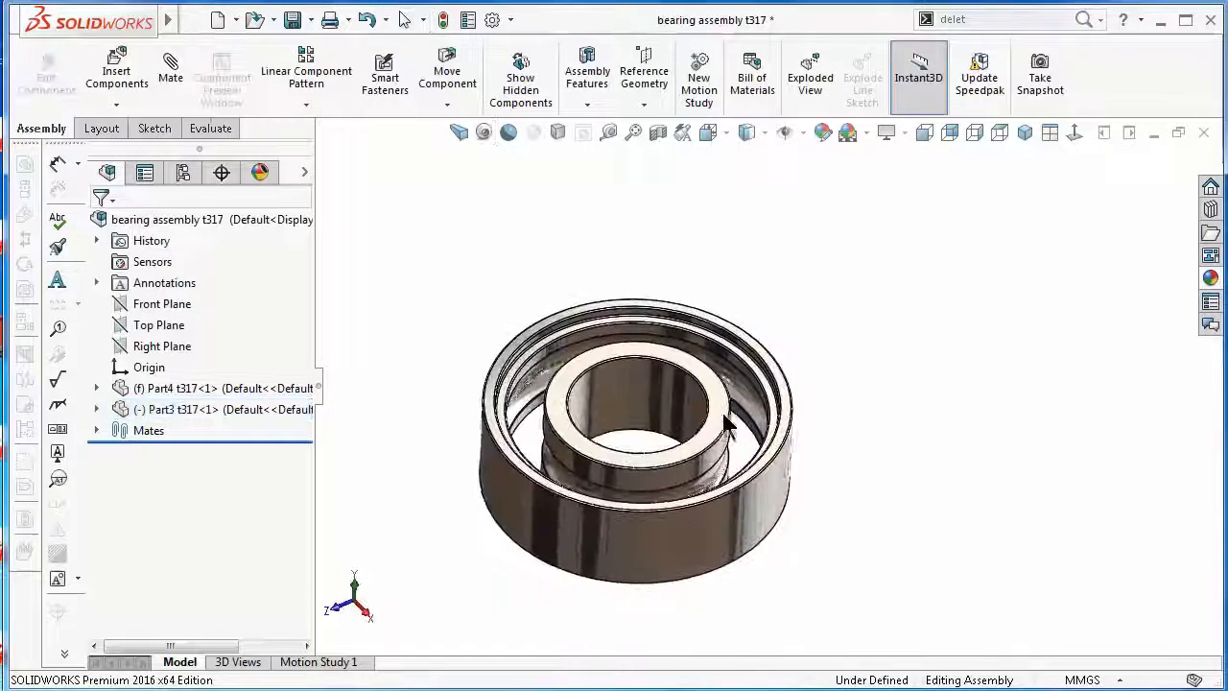
Insert the ball Part2 t317 into the assembly between the inner and outer rings
click(117, 72)
click(137, 458)
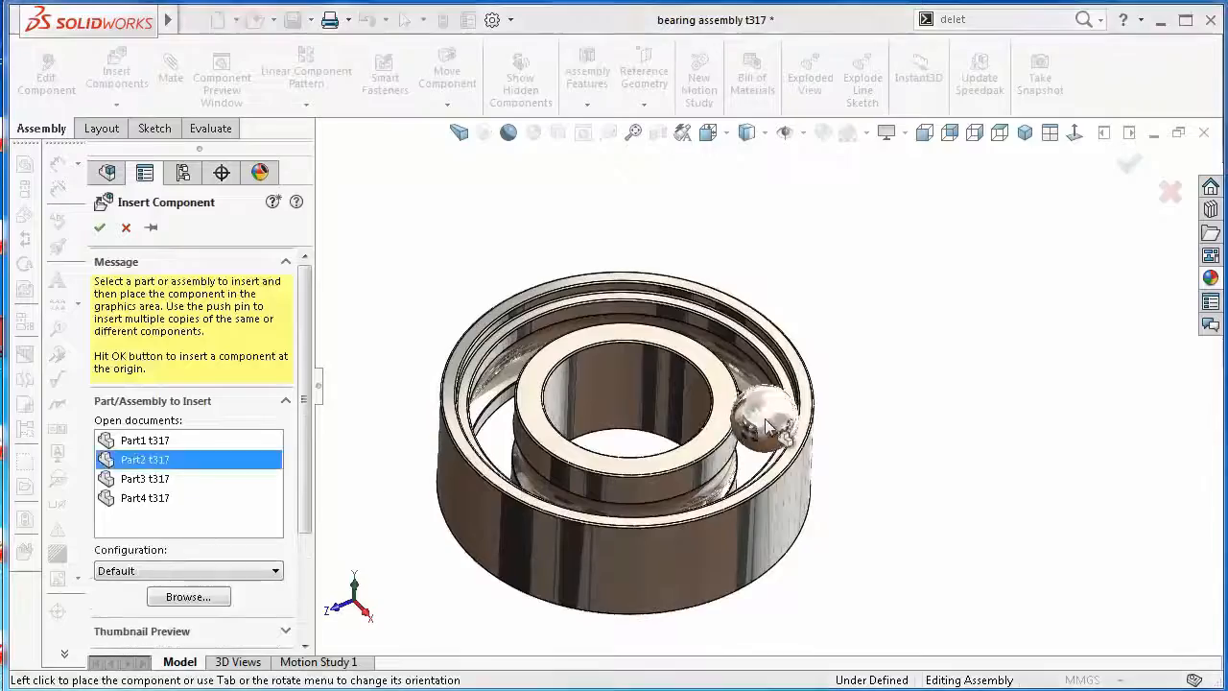
click(754, 425)
scroll(802, 515, down, 2)
click(762, 401)
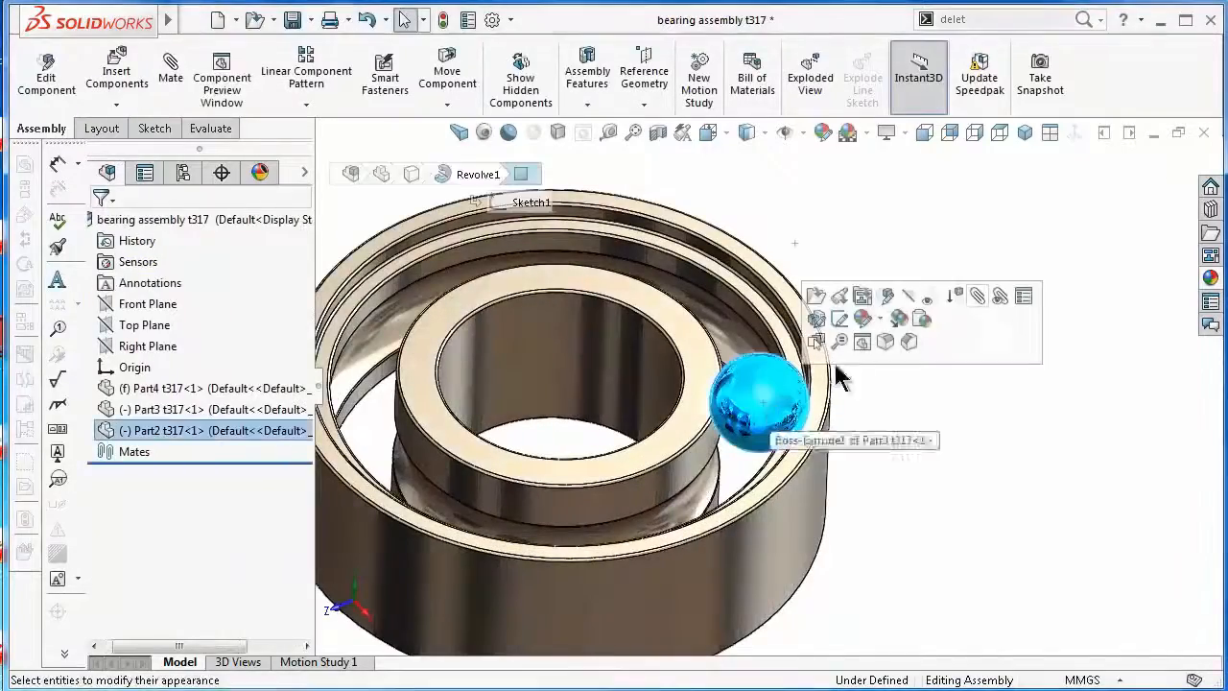
click(871, 341)
click(708, 483)
middle_drag(748, 533, 863, 408)
click(126, 229)
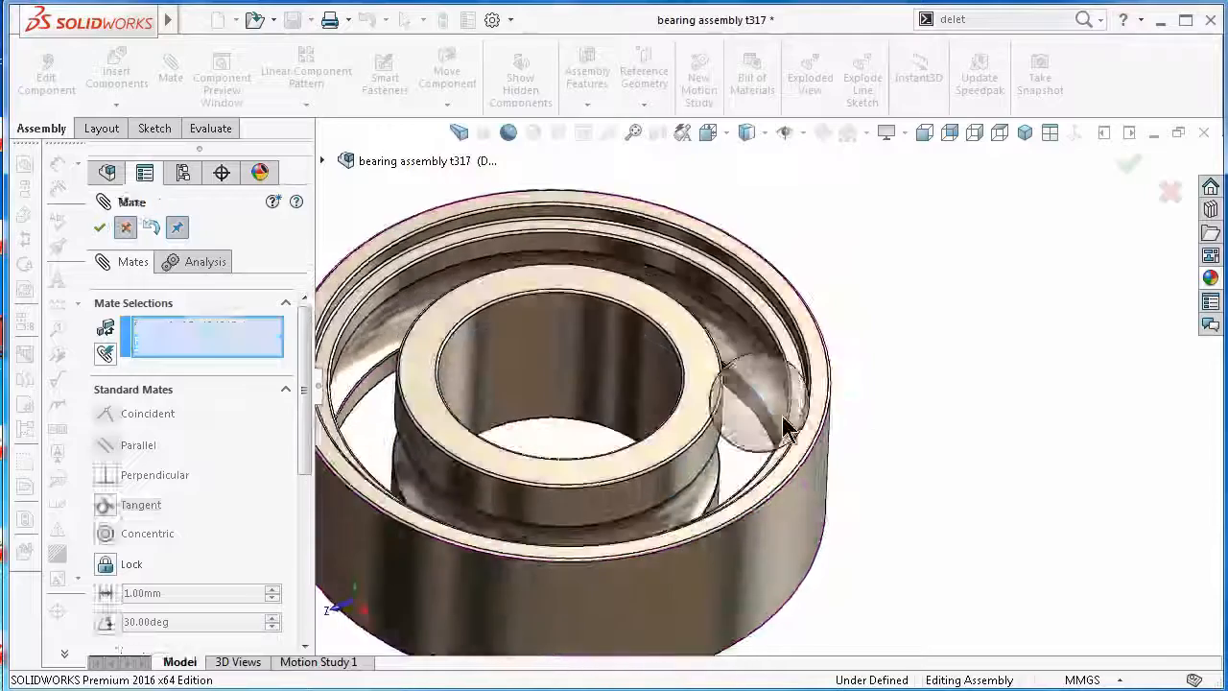
Mate the ball's surface tangent to the inner ring's groove face
middle_drag(781, 417, 756, 420)
drag(781, 364, 756, 417)
click(756, 432)
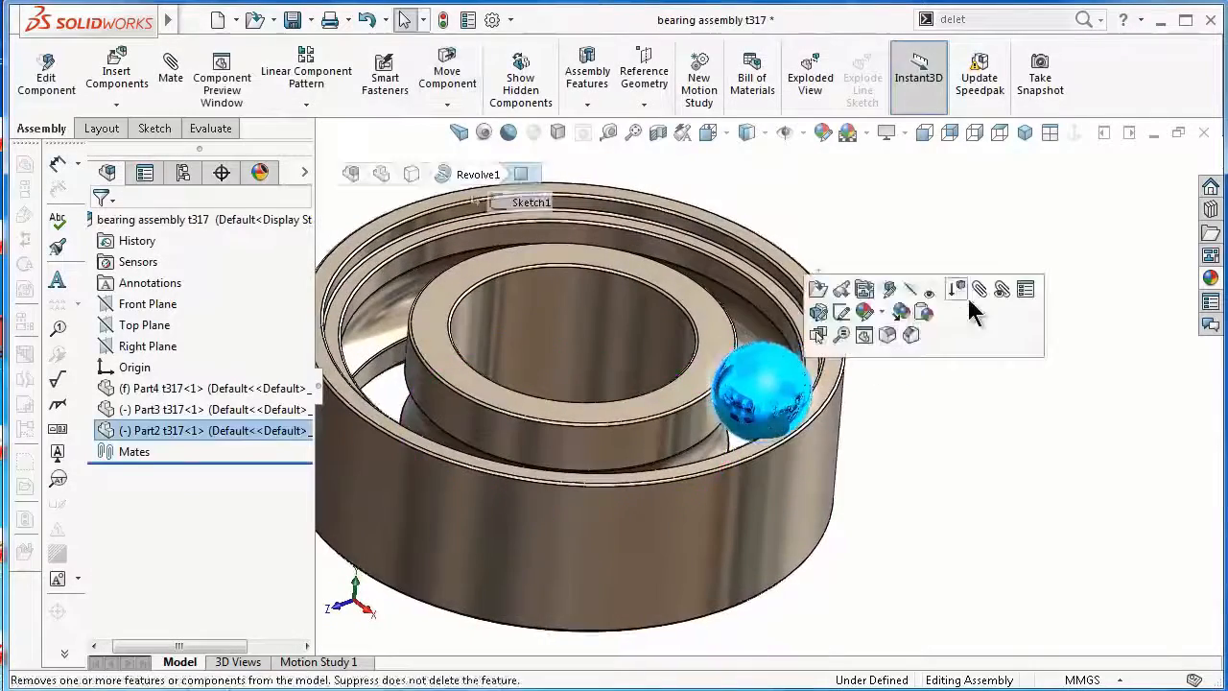
click(965, 294)
click(714, 470)
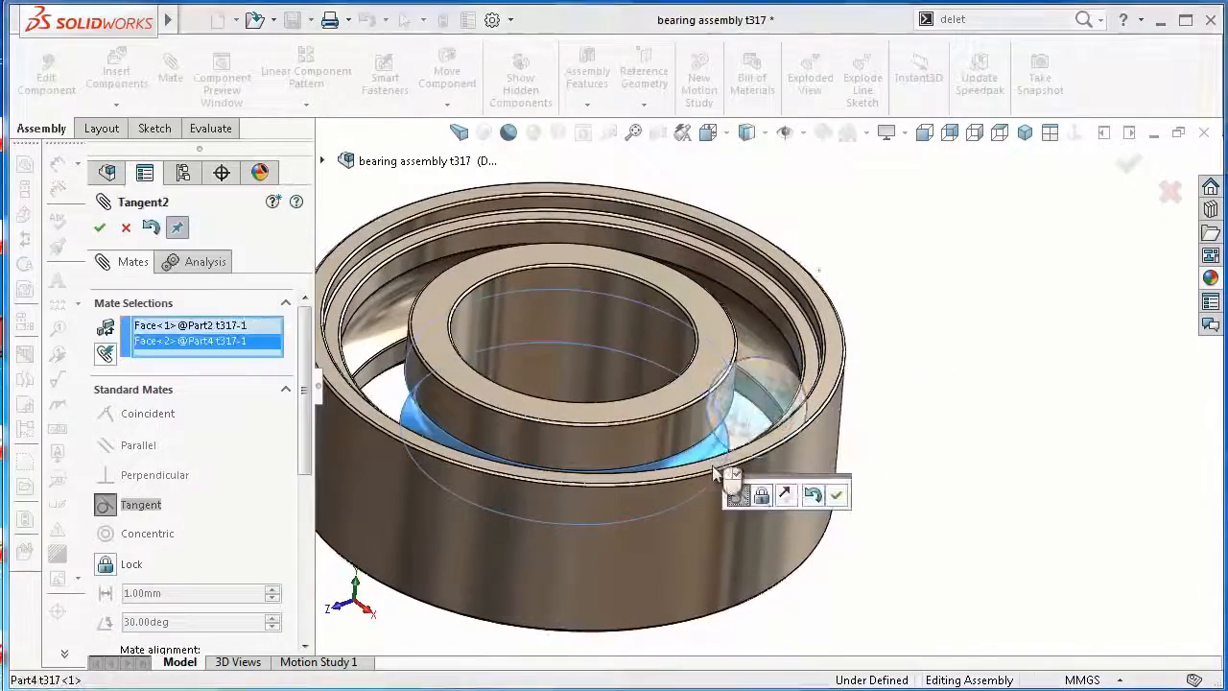
click(836, 496)
Mate the ball's surface tangent to the outer ring's groove face and finish mating
middle_drag(767, 437, 797, 488)
scroll(786, 491, down, 1)
click(763, 494)
click(806, 371)
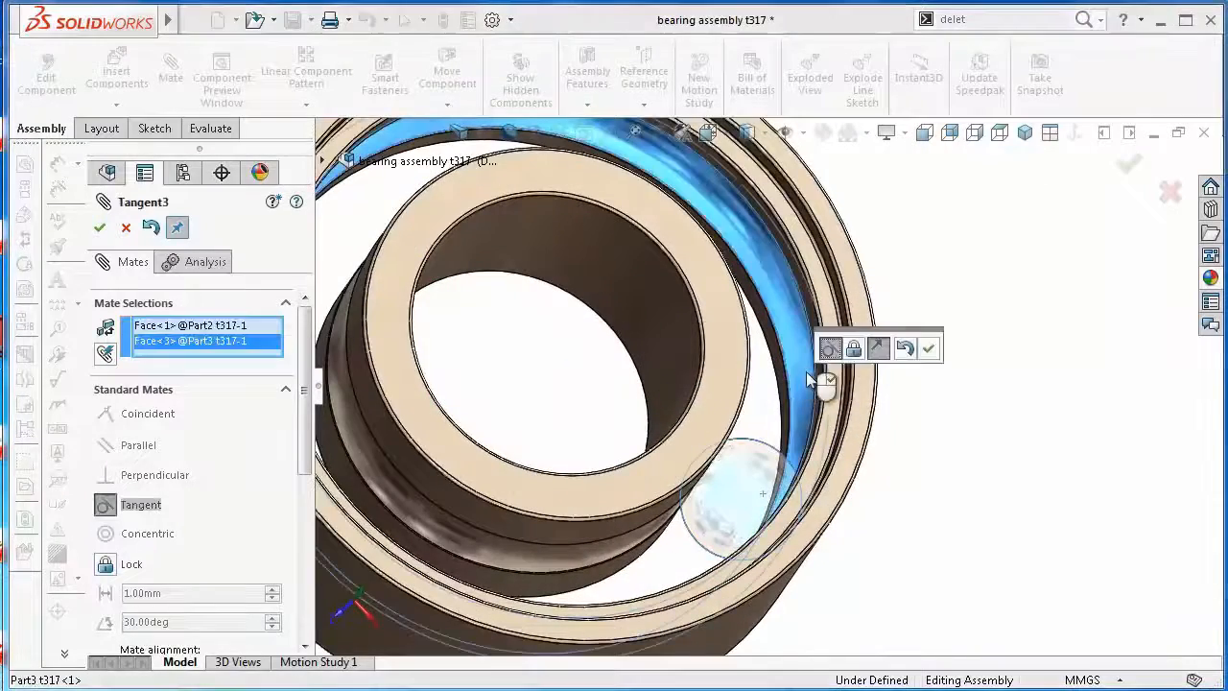
click(931, 353)
click(99, 228)
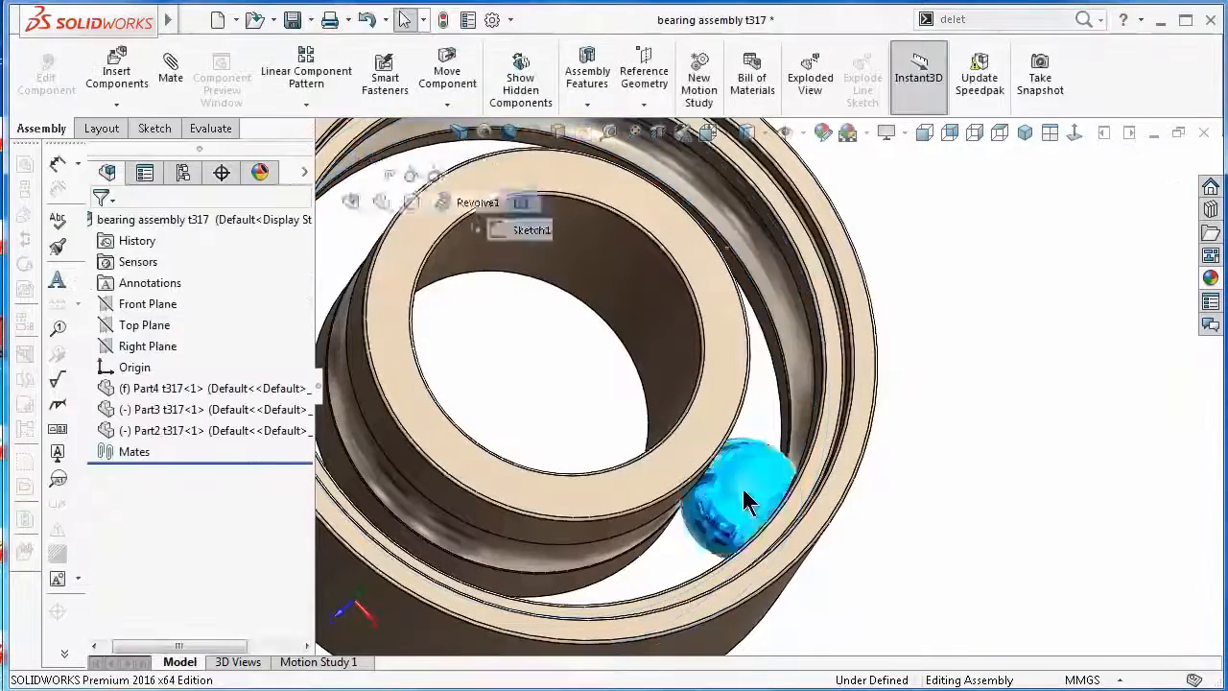
Move the ball along the race between the two rings to test its tangent mates
drag(743, 489, 825, 398)
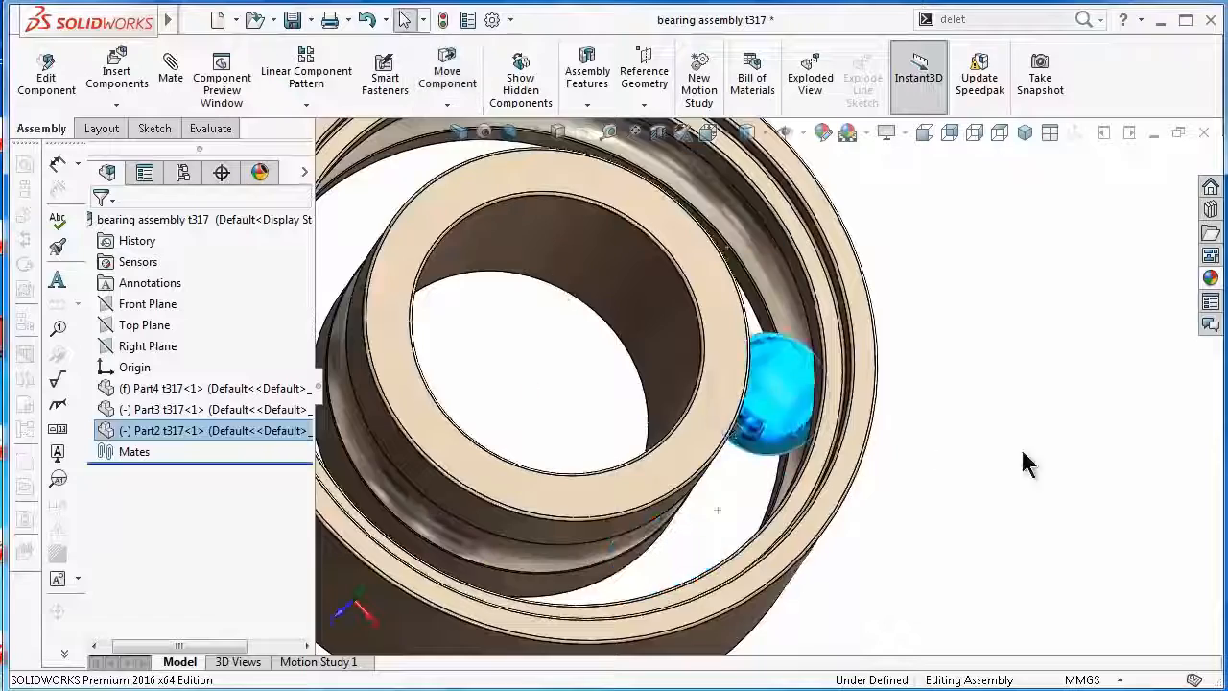
click(1024, 463)
scroll(883, 432, up, 2)
middle_drag(844, 437, 775, 455)
drag(791, 411, 878, 429)
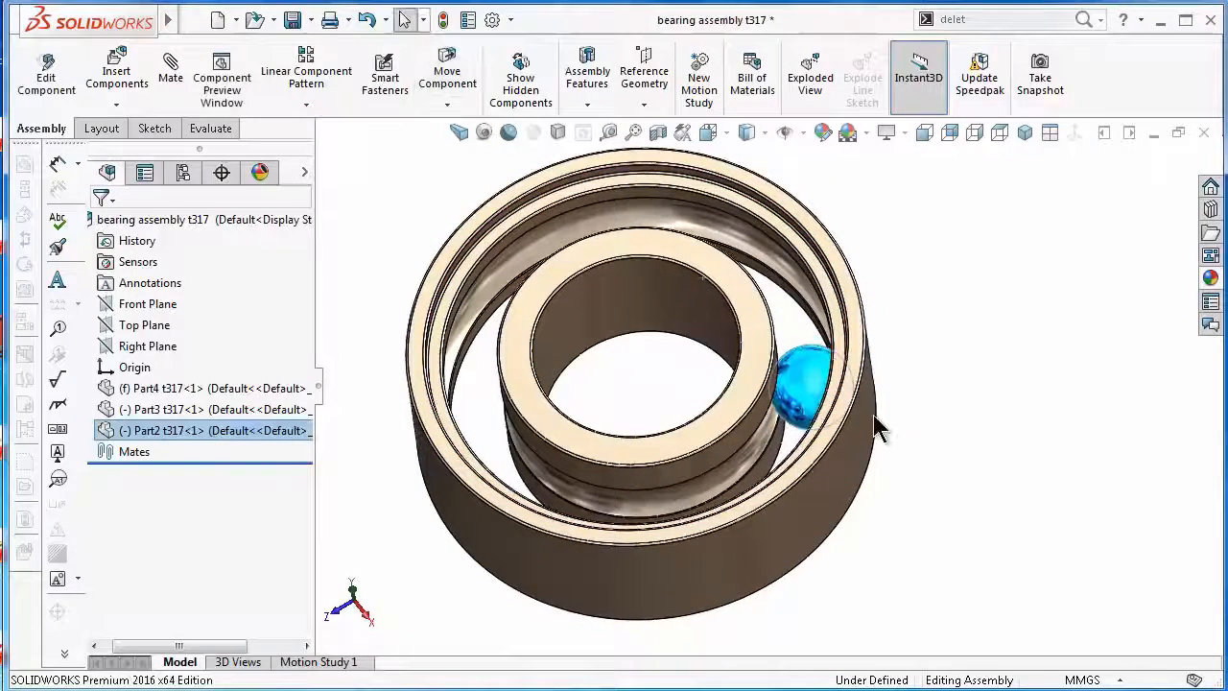
Insert the cage Part1 t317 into the bearing assembly
click(116, 76)
click(137, 436)
click(785, 427)
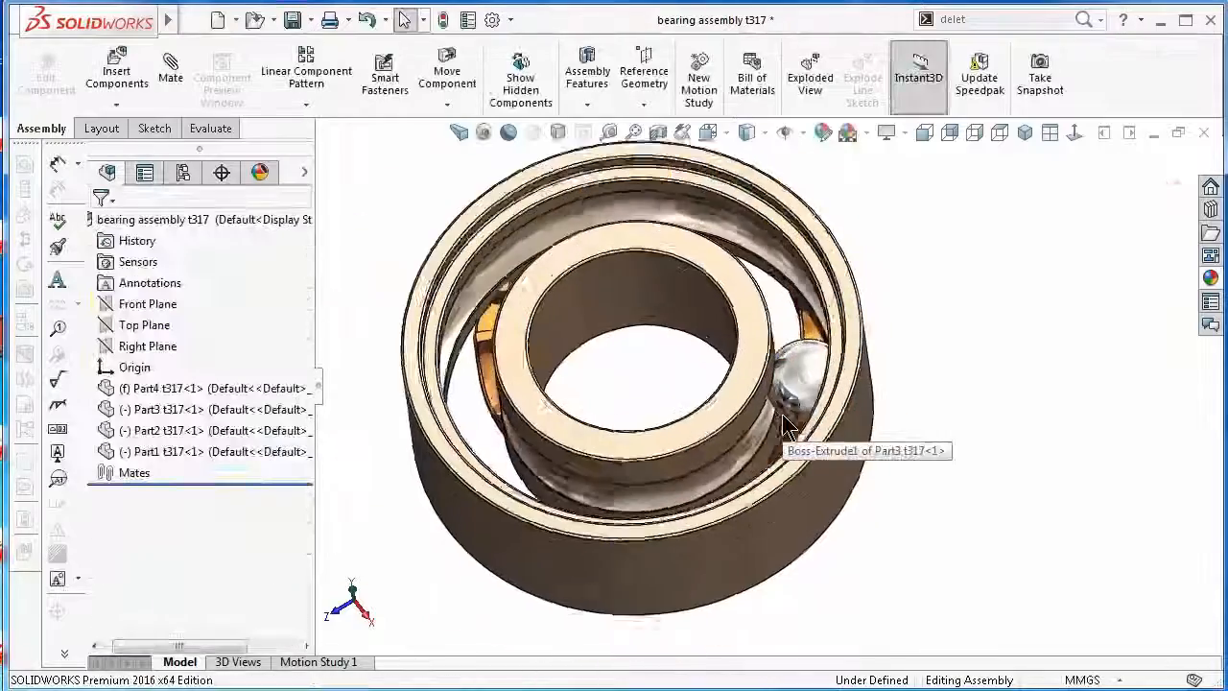
Hide the outer ring to expose the cage, ball and inner ring
scroll(783, 416, up, 1)
middle_drag(779, 416, 608, 437)
click(771, 508)
click(873, 437)
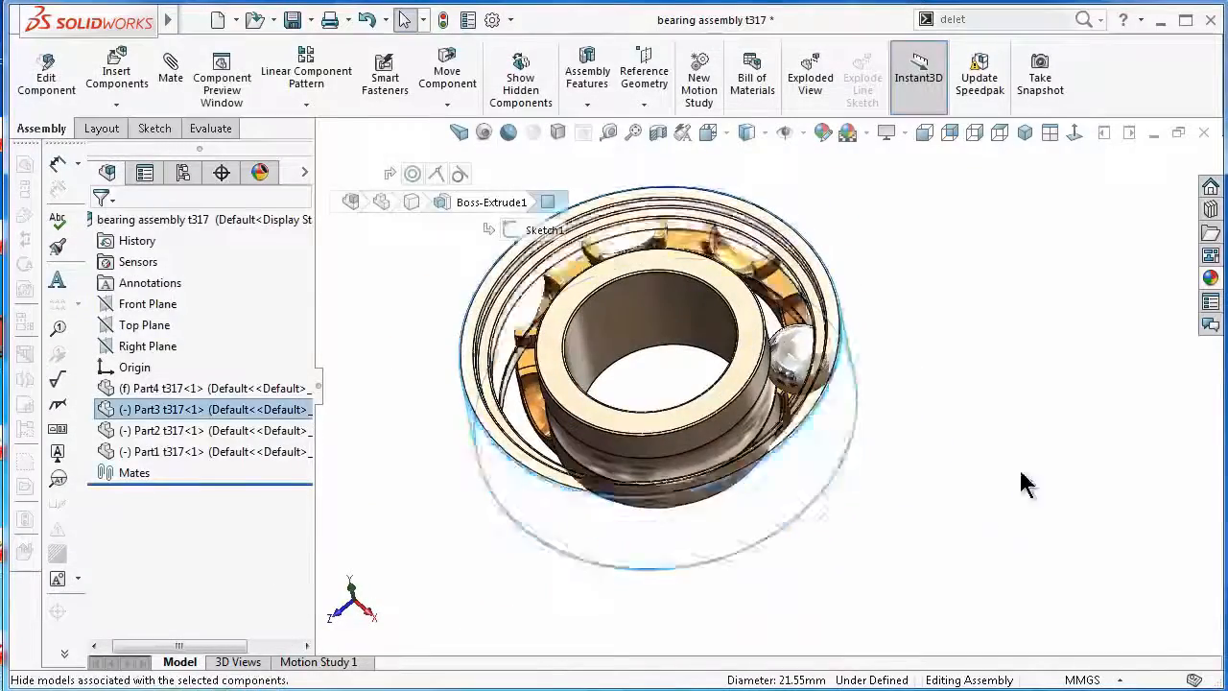
Mate the cage's cylindrical face concentric with the inner ring's cylindrical face
middle_drag(892, 432, 712, 380)
click(998, 276)
click(1142, 215)
click(808, 275)
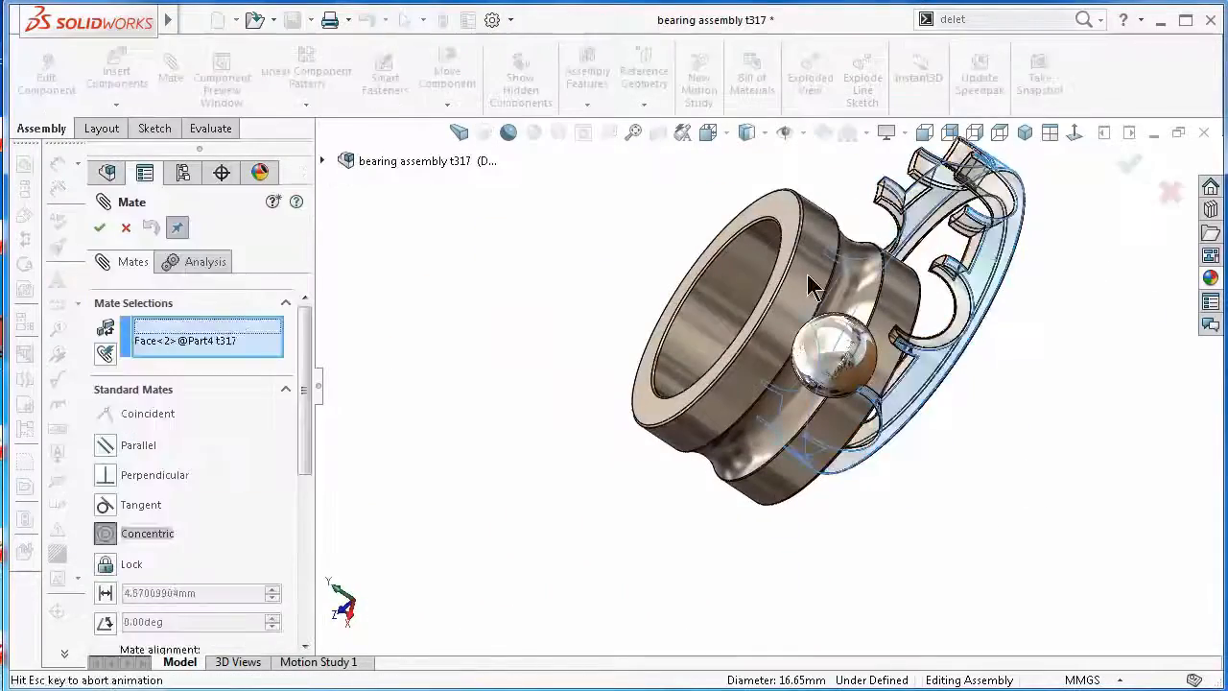
click(1049, 233)
Mate a cage pocket's face concentric with the ball and finish mating
scroll(907, 398, down, 4)
click(856, 378)
click(767, 328)
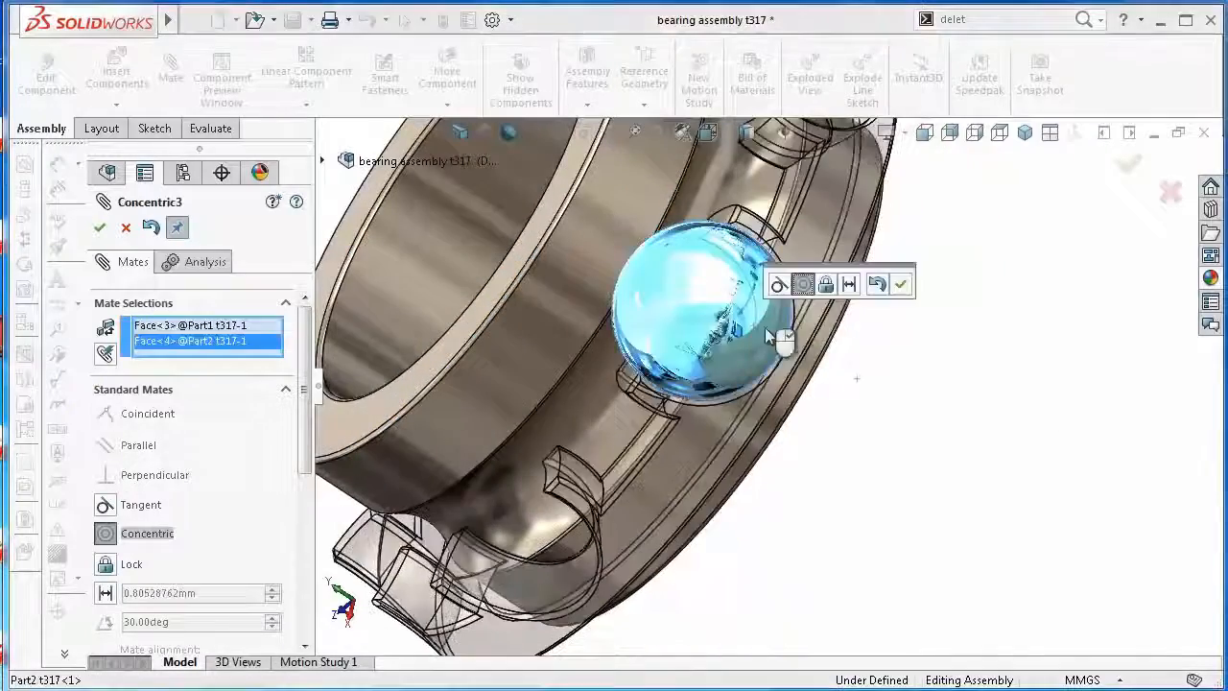
click(900, 283)
middle_drag(883, 370, 945, 326)
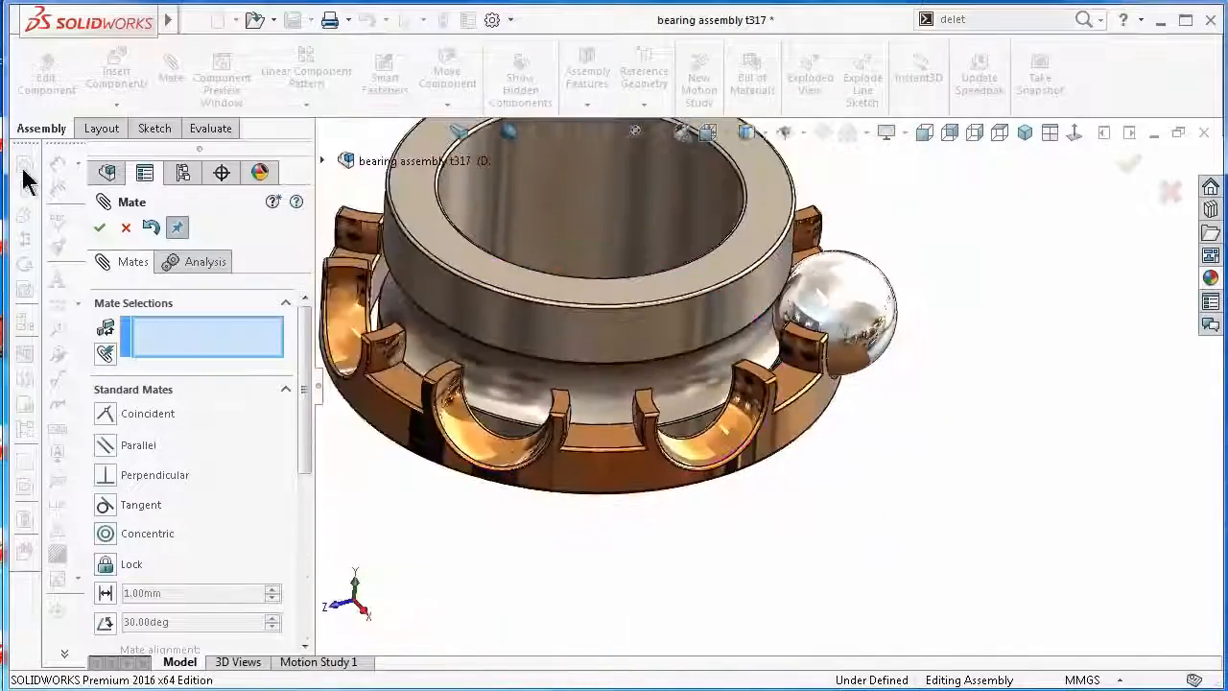
click(1142, 163)
Create a circular component pattern of the ball about the cage's cylindrical face with 7 equally spaced instances over 360 degrees
click(293, 104)
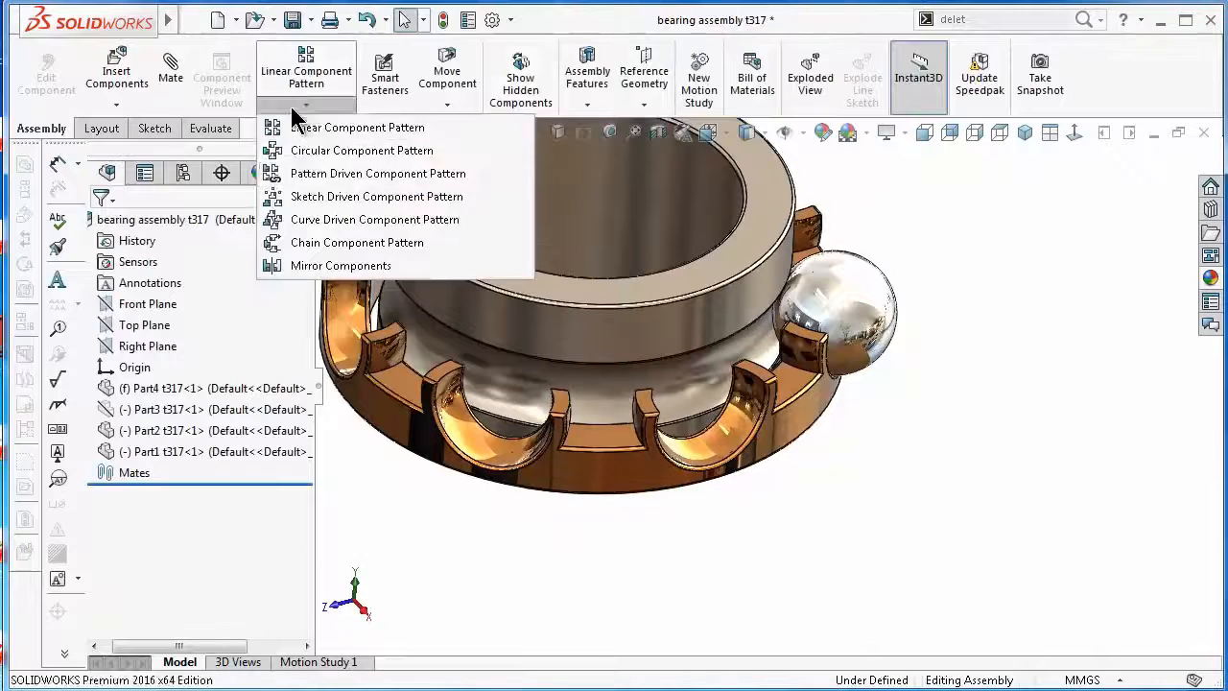
click(362, 150)
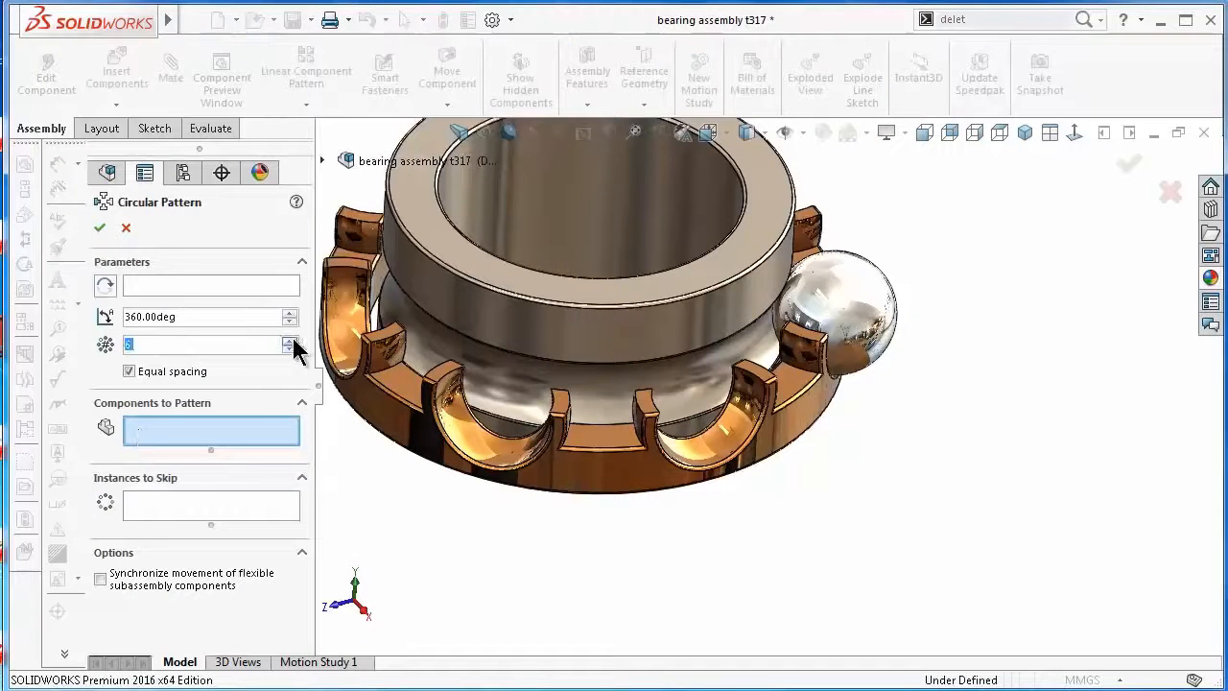
click(403, 434)
click(873, 327)
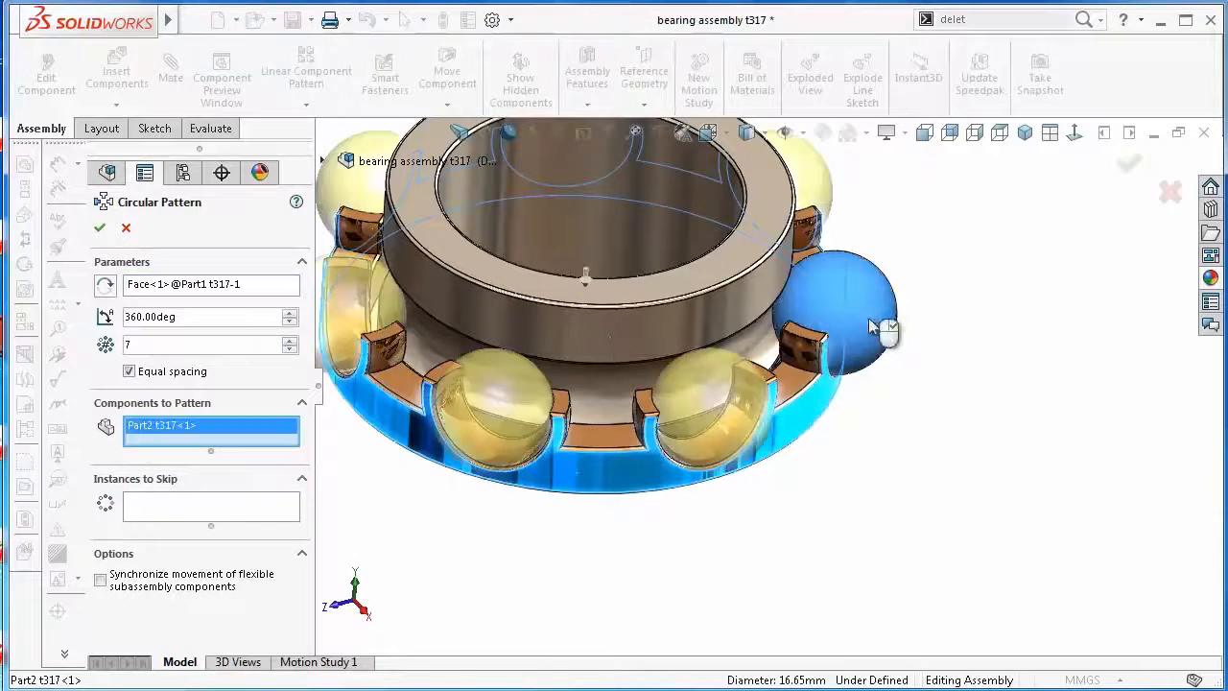
click(1129, 163)
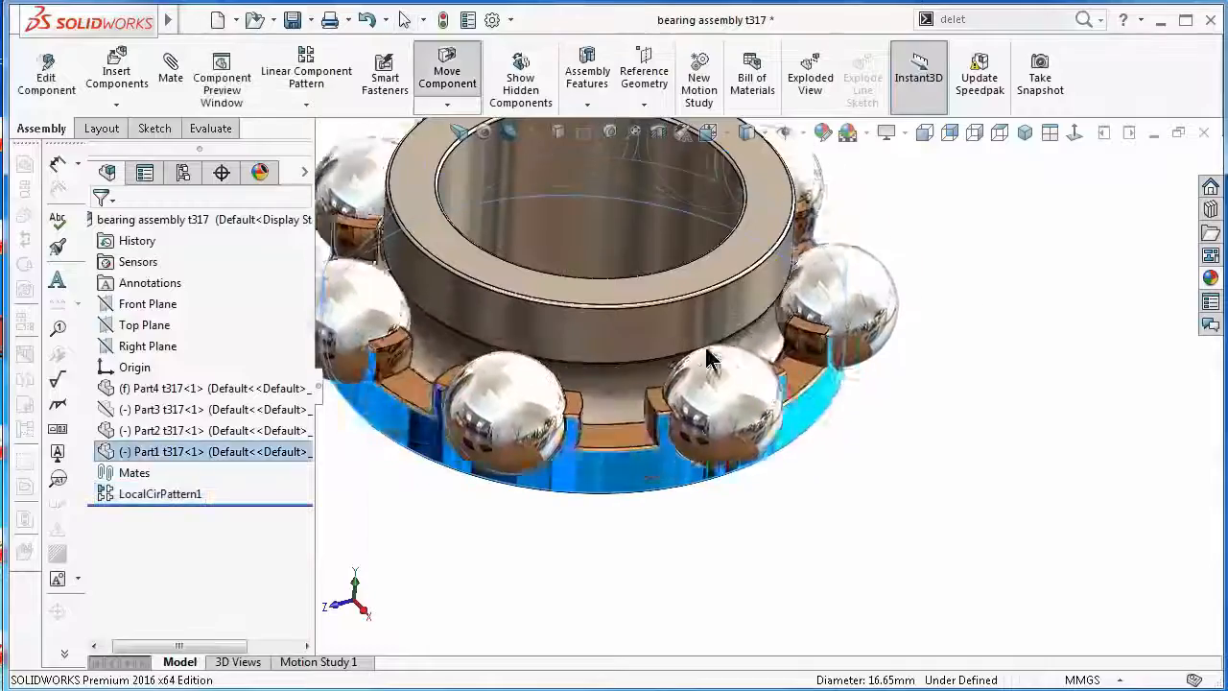
Move the cage and balls around the inner ring and examine how the patterned balls sit in the pockets
click(710, 369)
drag(518, 424, 539, 434)
scroll(576, 518, up, 3)
middle_drag(595, 556, 538, 310)
scroll(732, 397, down, 2)
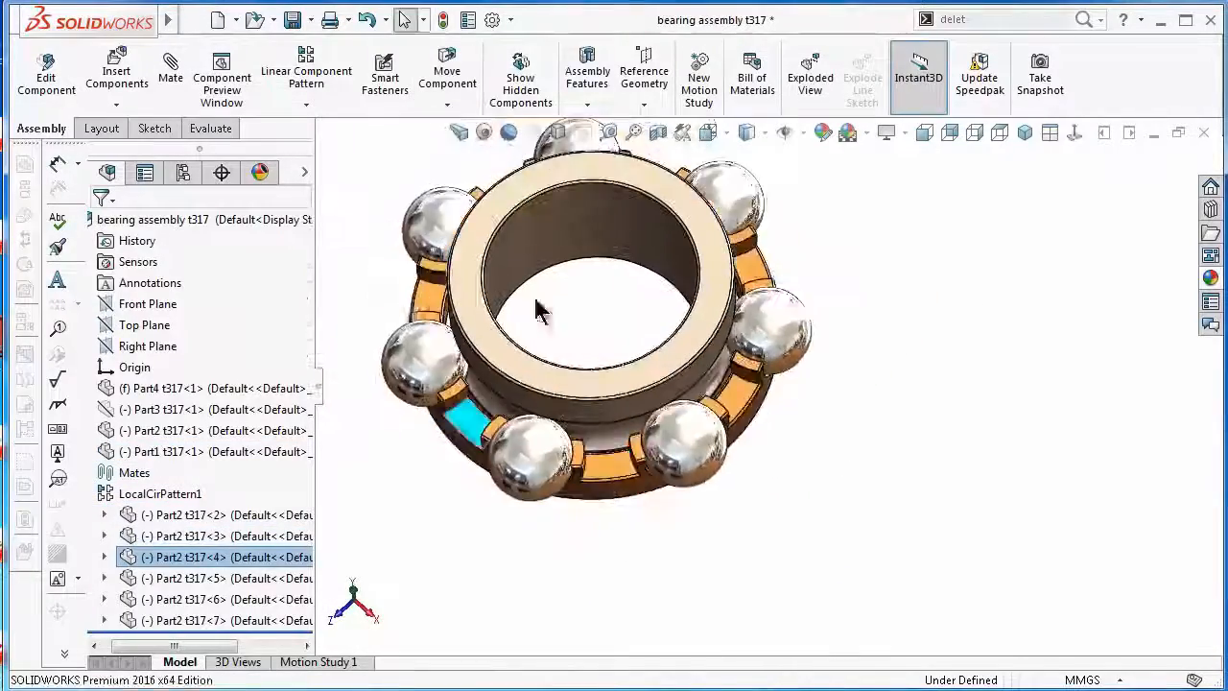
click(655, 331)
scroll(831, 332, up, 3)
middle_drag(757, 422, 741, 359)
scroll(739, 358, down, 2)
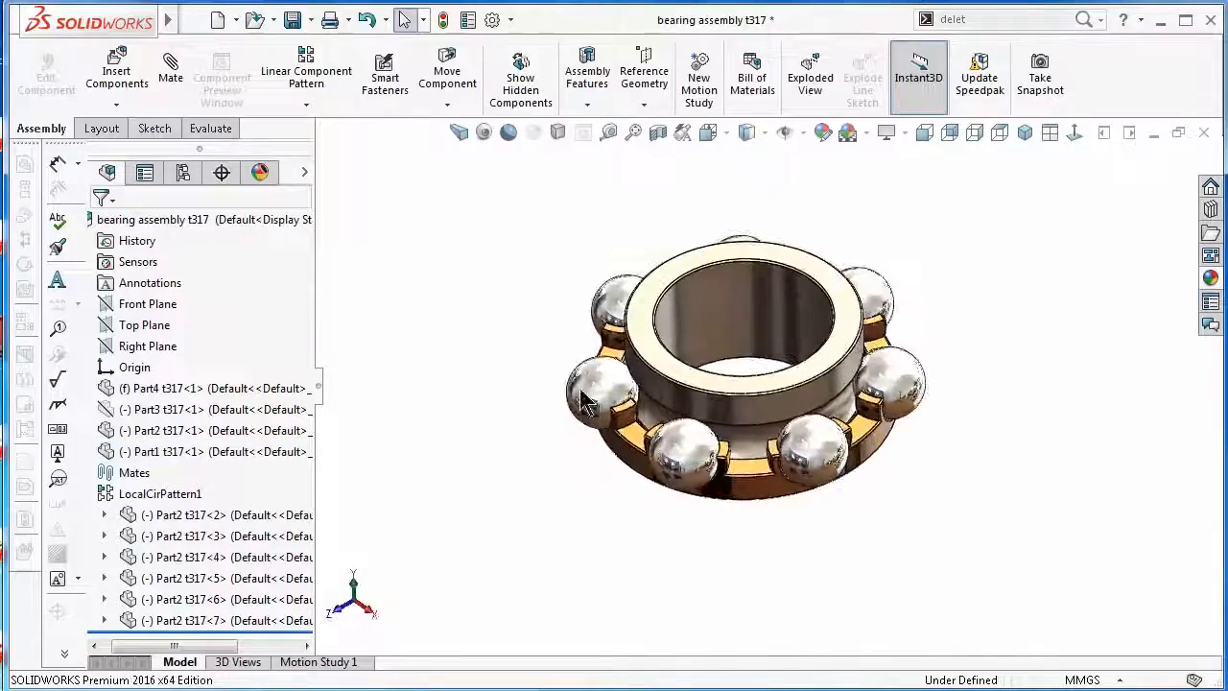
Show the hidden outer ring Part3 t317 again and move the bearing's components to check their motion
click(107, 407)
click(191, 353)
click(987, 486)
middle_drag(1050, 350, 1060, 442)
click(877, 274)
drag(880, 282, 775, 476)
drag(968, 460, 959, 384)
Cut the bearing with a section view through its centre and examine the fit of rings, balls and cage
click(1025, 133)
click(657, 134)
click(1127, 162)
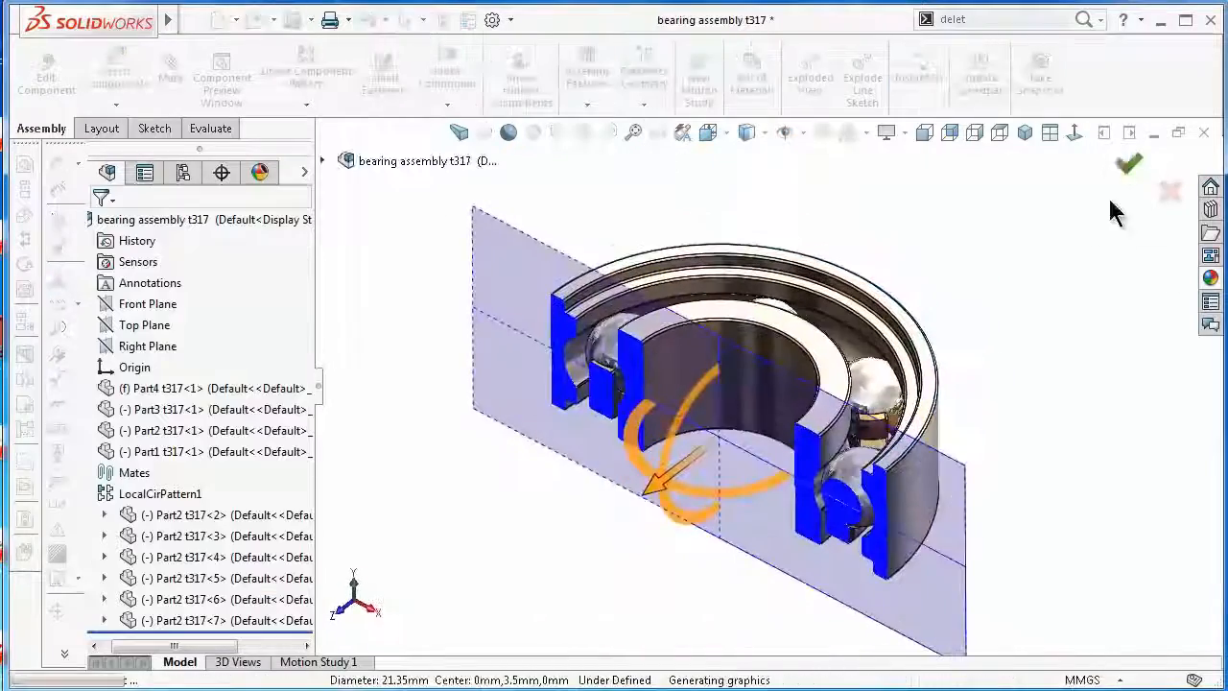
middle_drag(863, 437, 952, 355)
drag(919, 412, 1000, 420)
middle_drag(1000, 420, 935, 252)
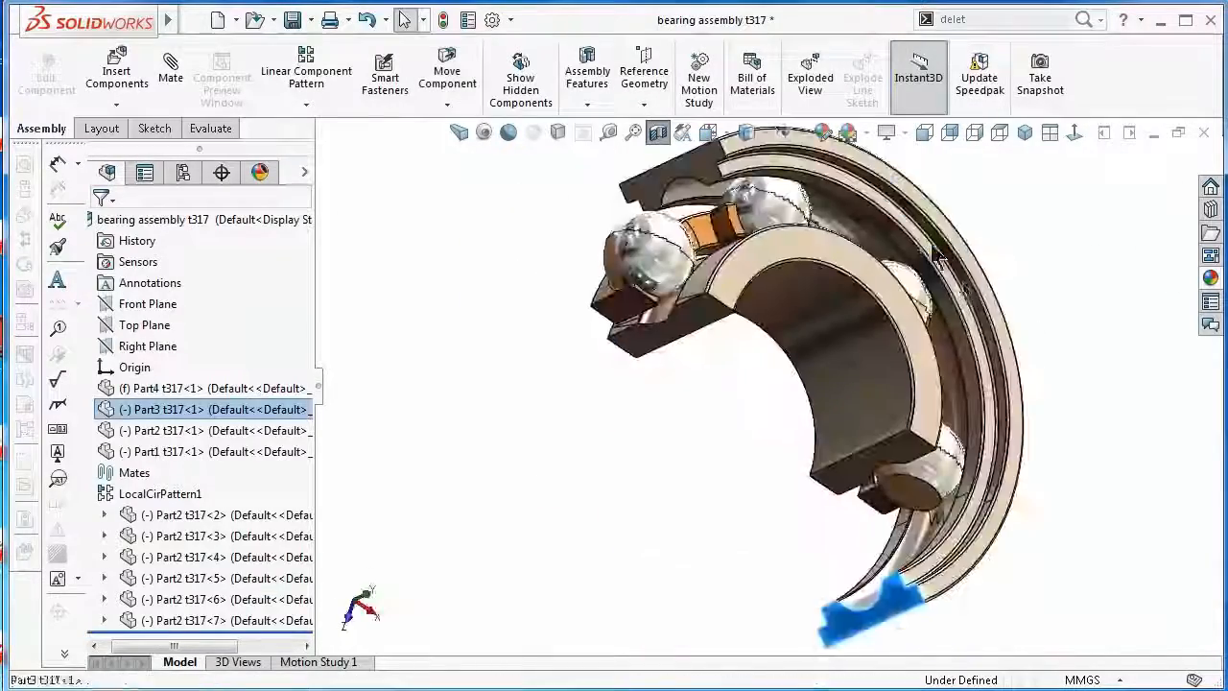
drag(935, 252, 776, 263)
Turn off the section view and return the whole bearing to the isometric view
click(657, 134)
middle_drag(834, 259, 965, 360)
click(1025, 133)
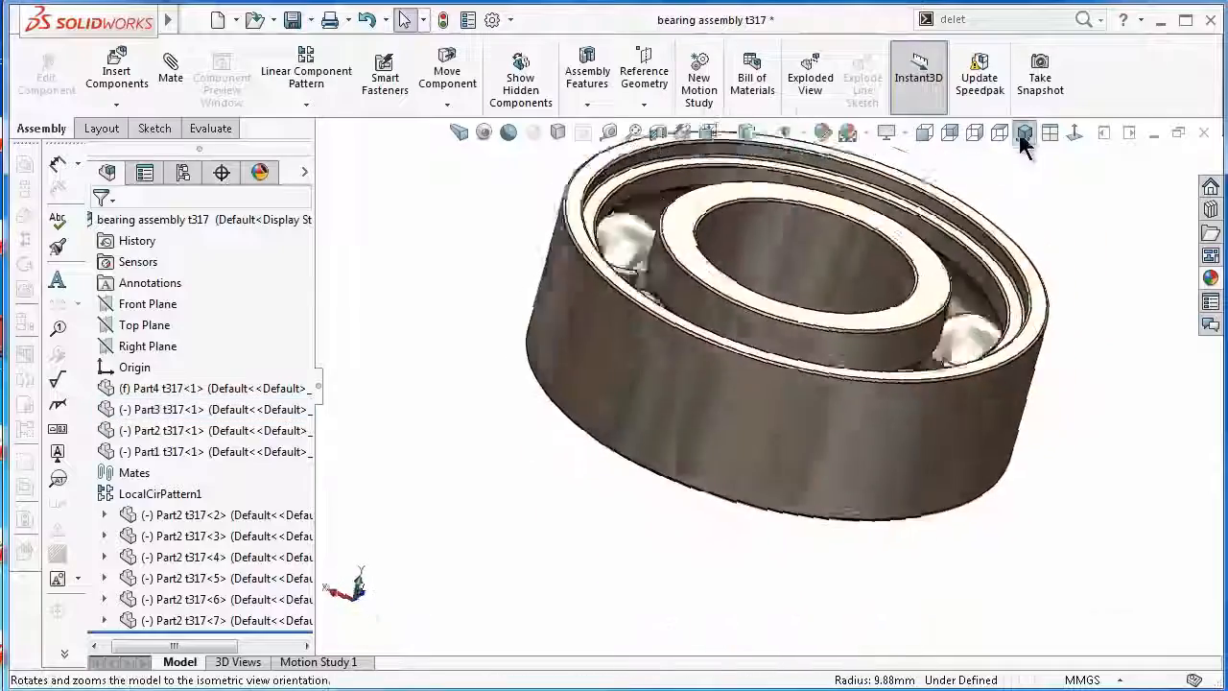
Hide the feature tree and fit the complete bearing in the graphics area
middle_drag(505, 183, 787, 365)
key(F9)
middle_drag(971, 453, 971, 454)
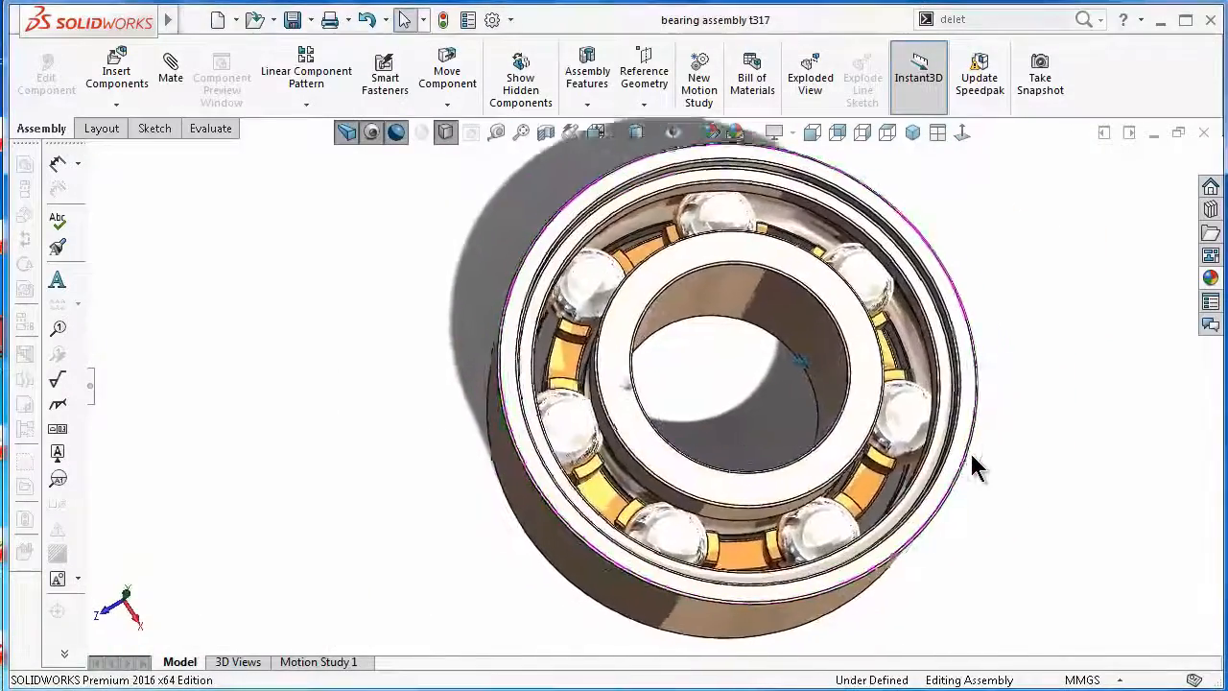
key(f)
Turn off ambient occlusion and RealView graphics for the bearing's display
click(371, 133)
middle_drag(578, 260, 557, 238)
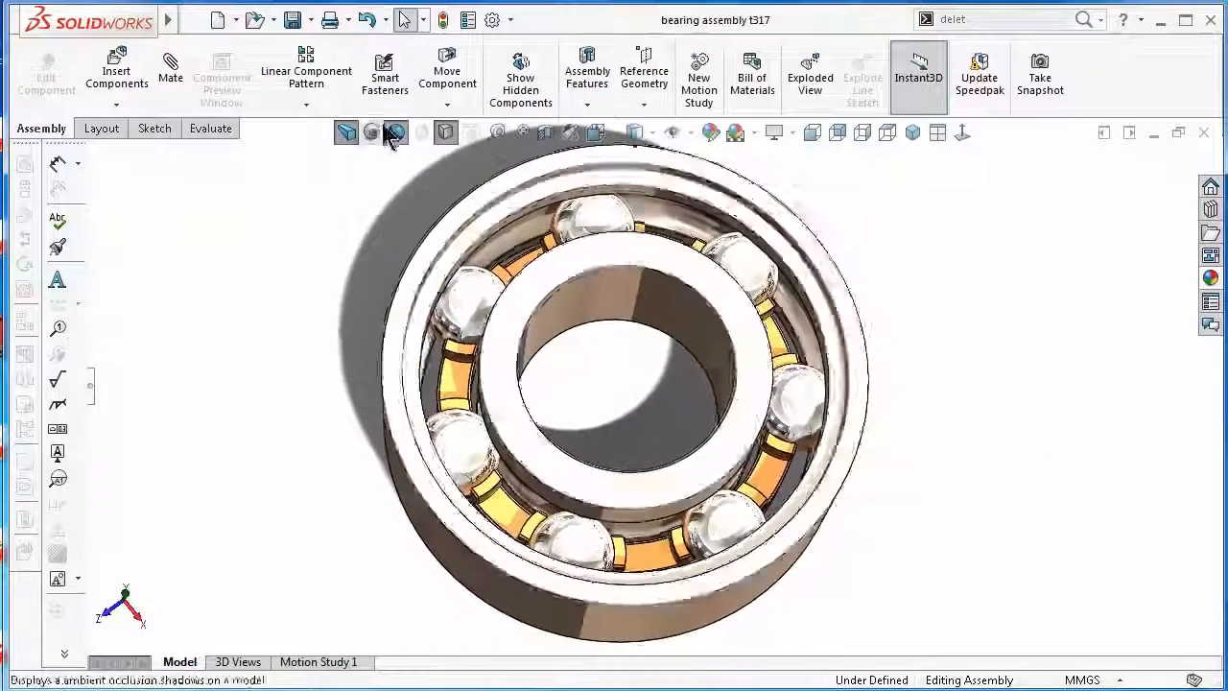
click(394, 134)
middle_drag(1047, 373, 1060, 363)
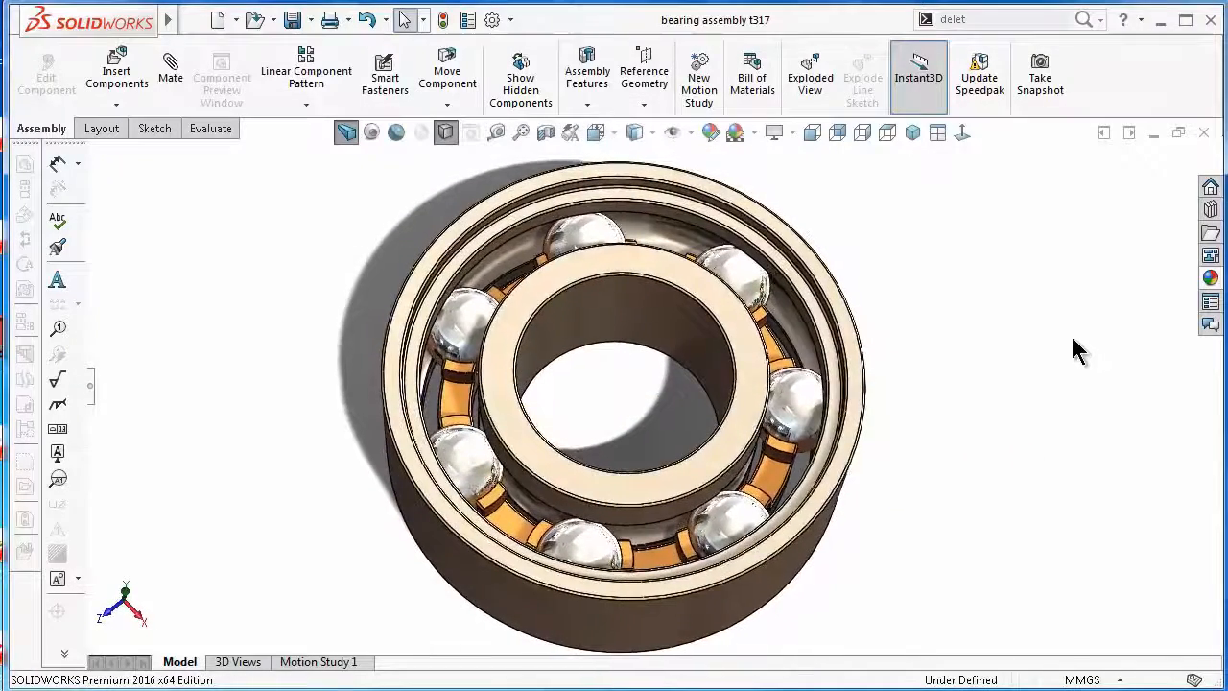